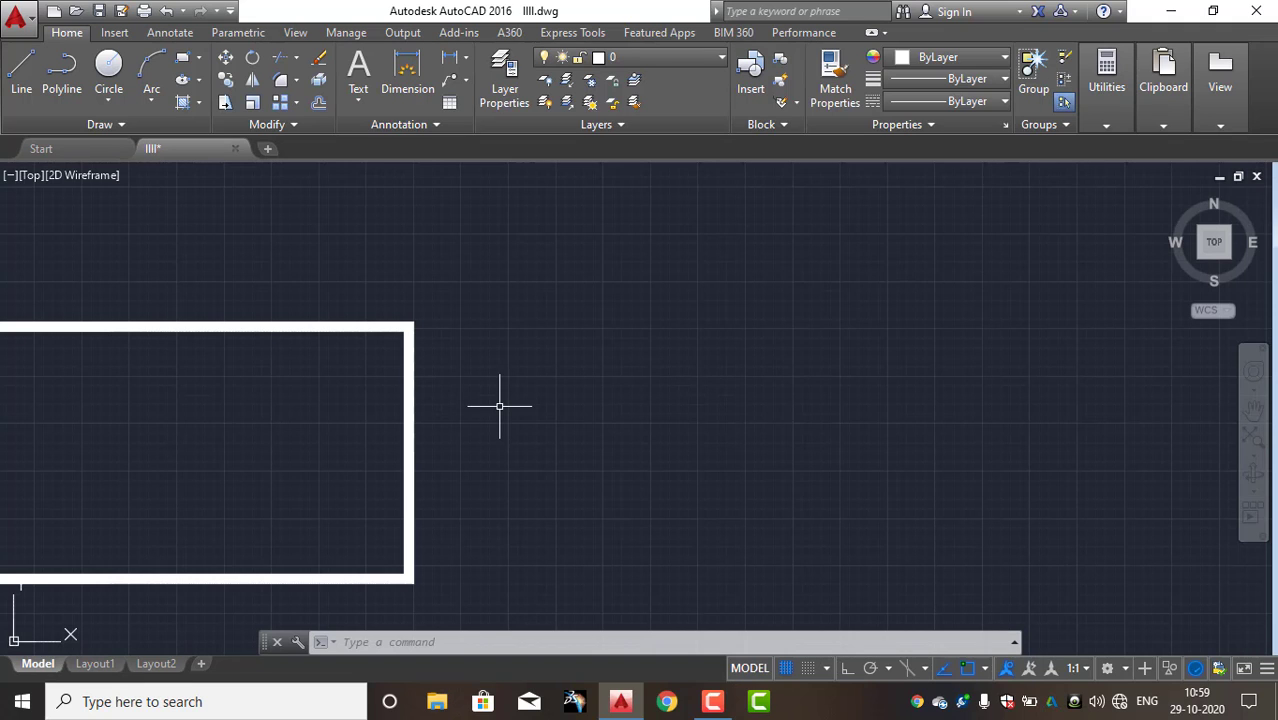
{"action": "mouse_move", "coordinate": [503, 402]}
{"action": "middle_mouse_down"}
{"action": "mouse_move", "coordinate": [474, 420]}
{"action": "mouse_move", "coordinate": [415, 421]}
{"action": "mouse_move", "coordinate": [344, 396]}
{"action": "middle_mouse_up"}
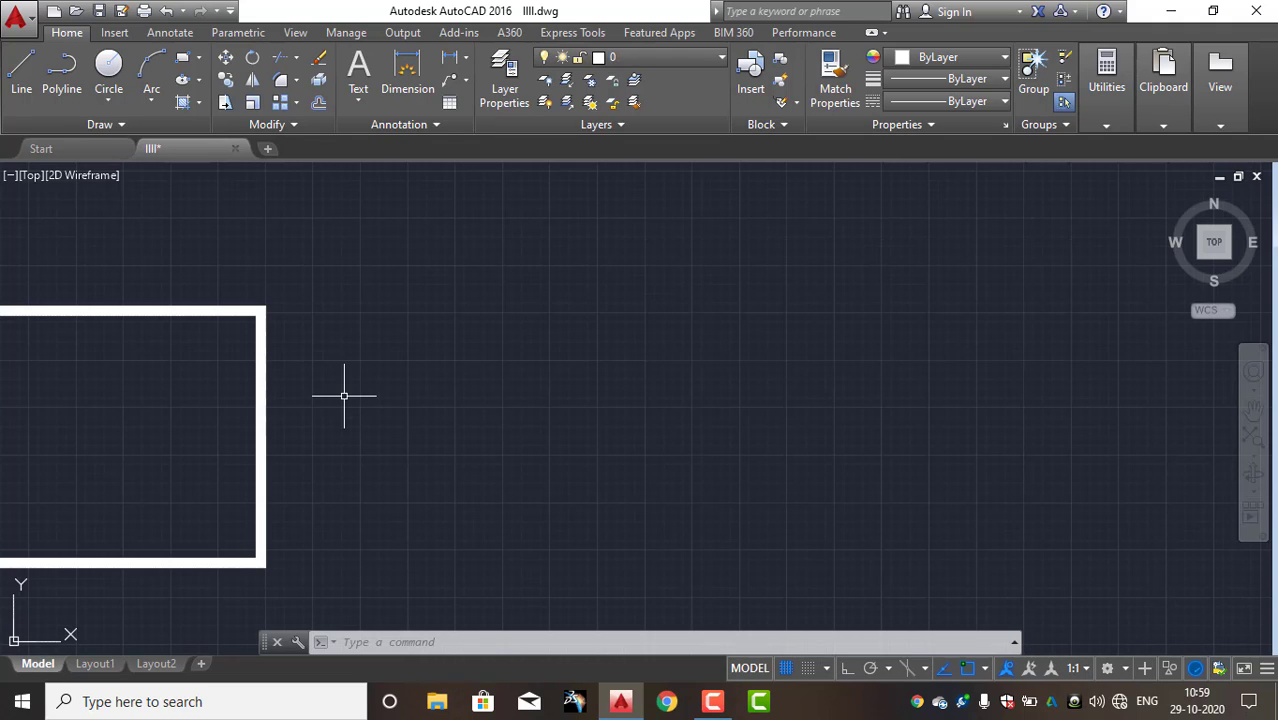
{"action": "type", "text": "a"}
{"action": "key", "text": "Return"}
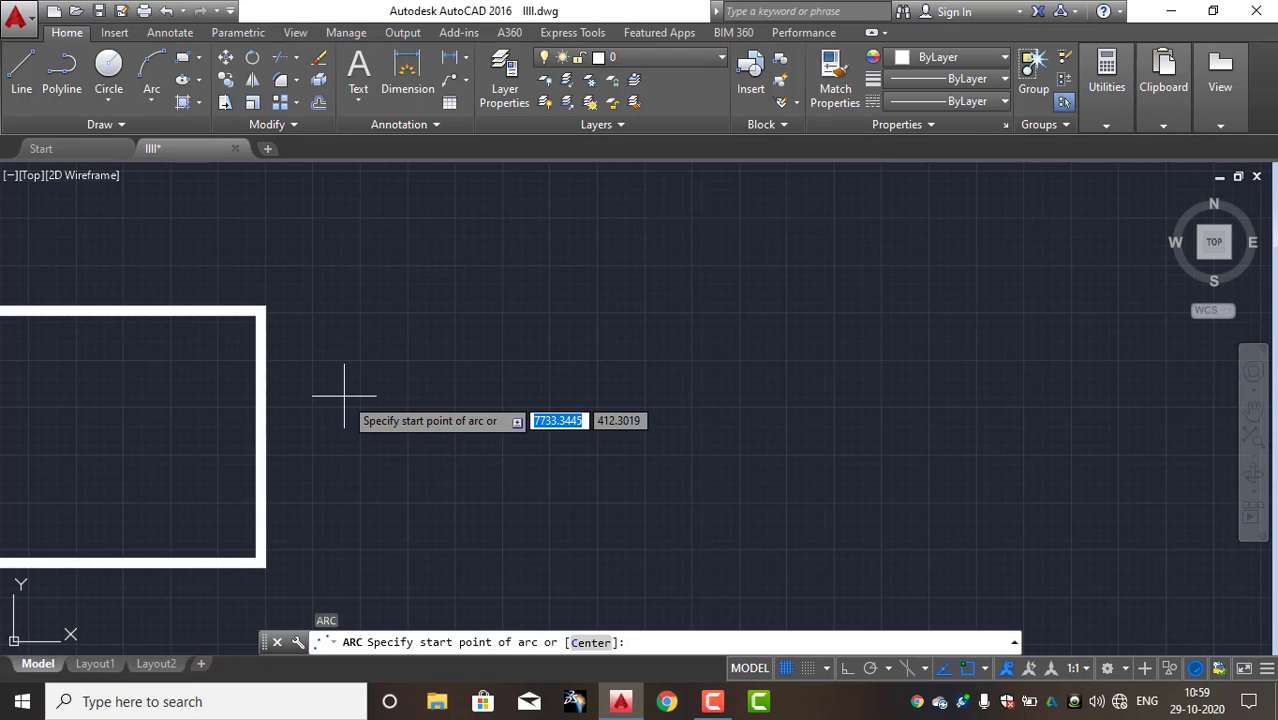
{"action": "key", "text": "Escape"}
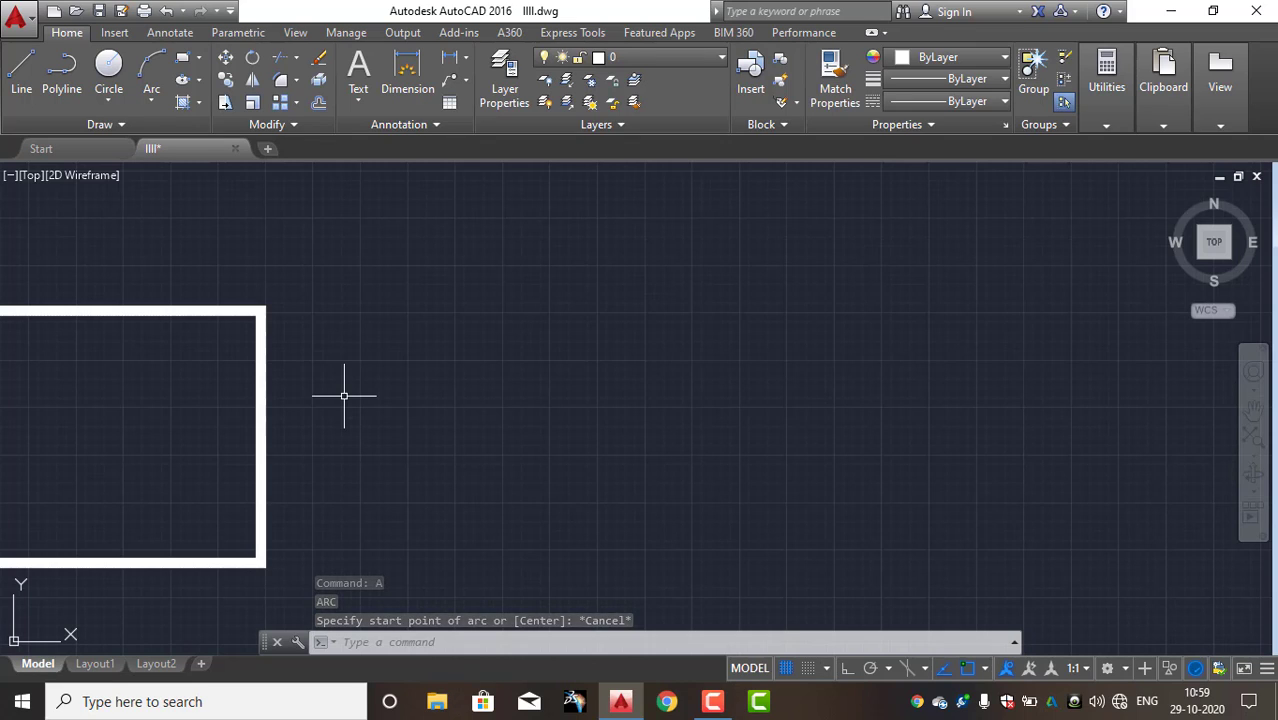
- Draw a freehand 3-Point arc bulging upward in the empty area beside the thick-lined rectangle
{"action": "left_click", "coordinate": [147, 104]}
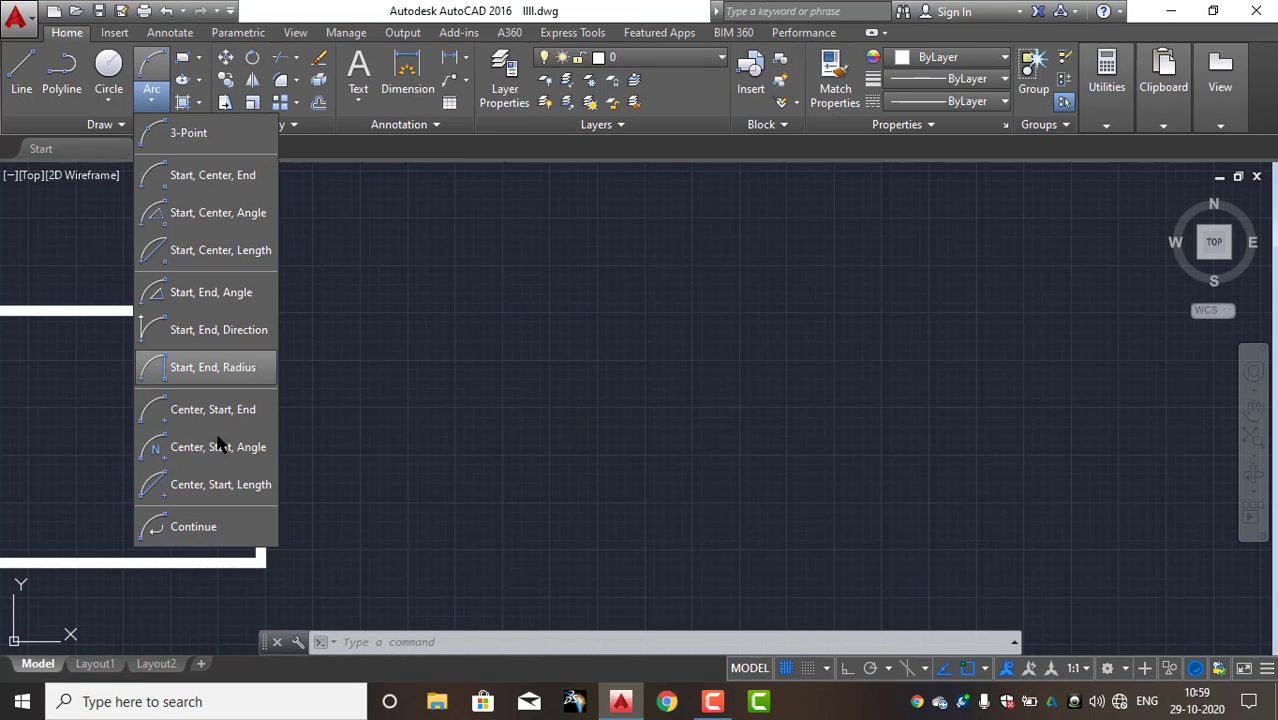
{"action": "left_click", "coordinate": [208, 141]}
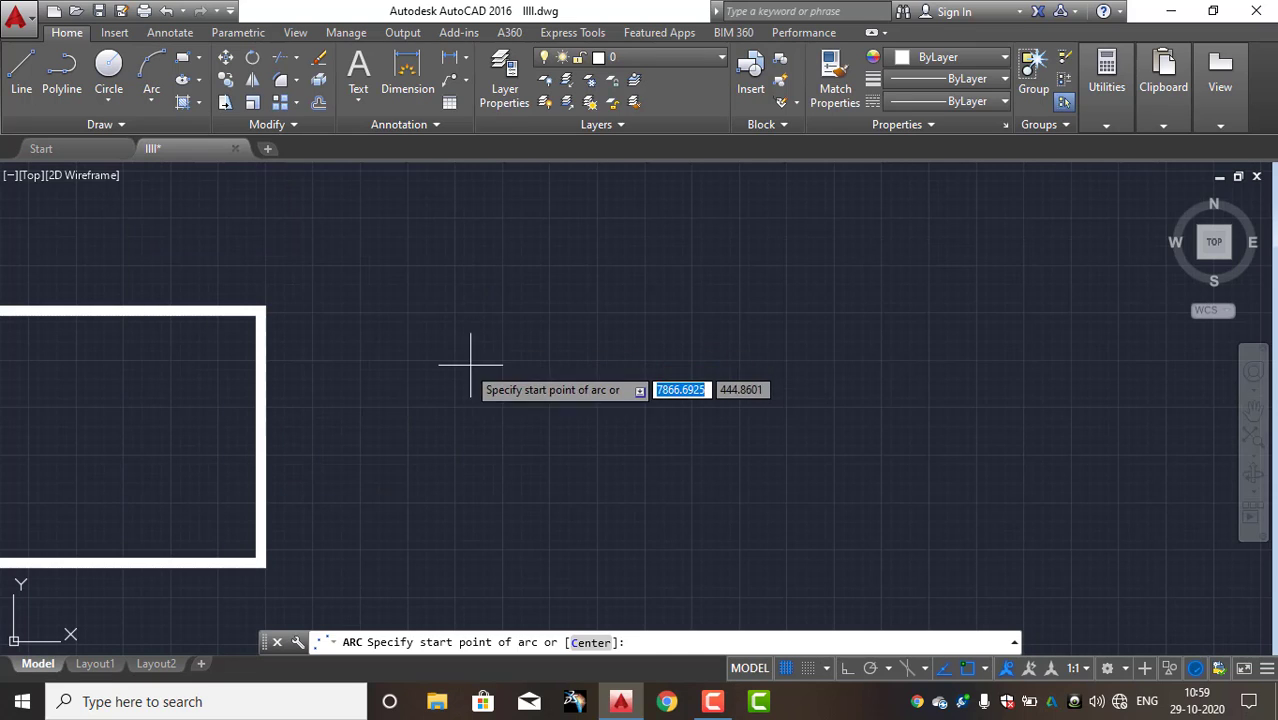
{"action": "left_click", "coordinate": [442, 362]}
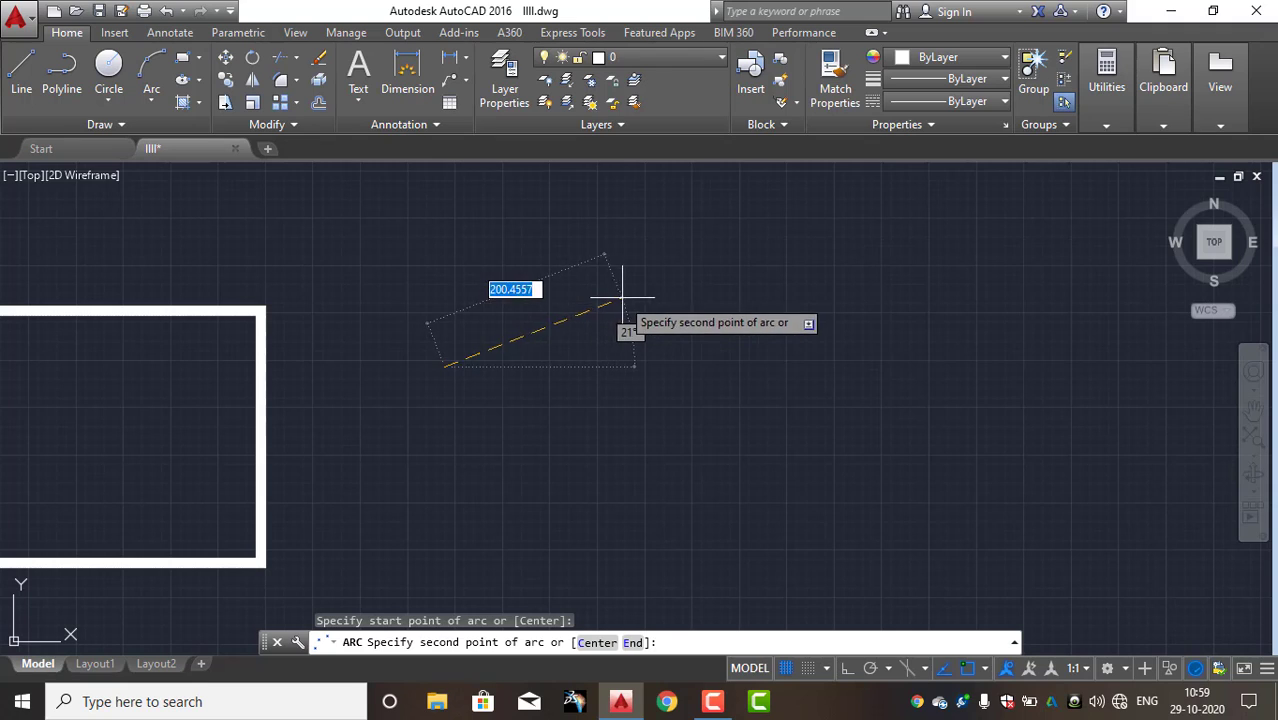
{"action": "left_click", "coordinate": [625, 293]}
{"action": "left_click", "coordinate": [751, 375]}
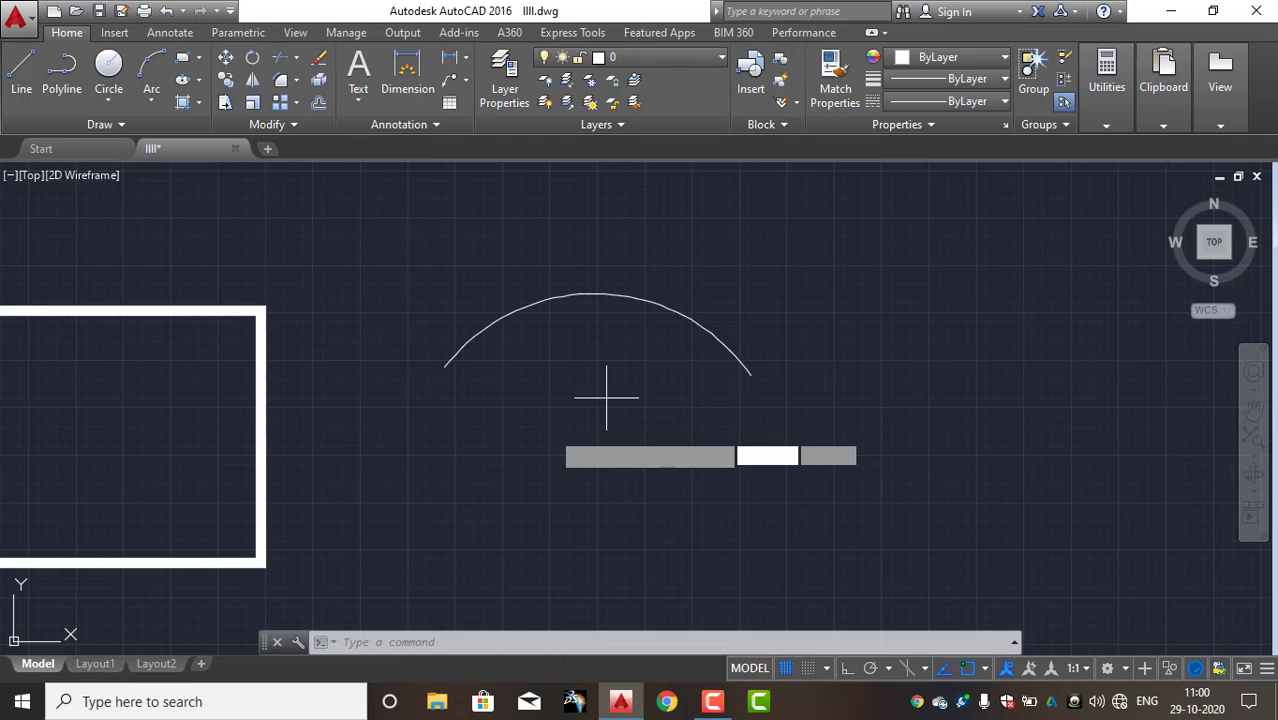
{"action": "key", "text": "Return"}
{"action": "left_click", "coordinate": [482, 425]}
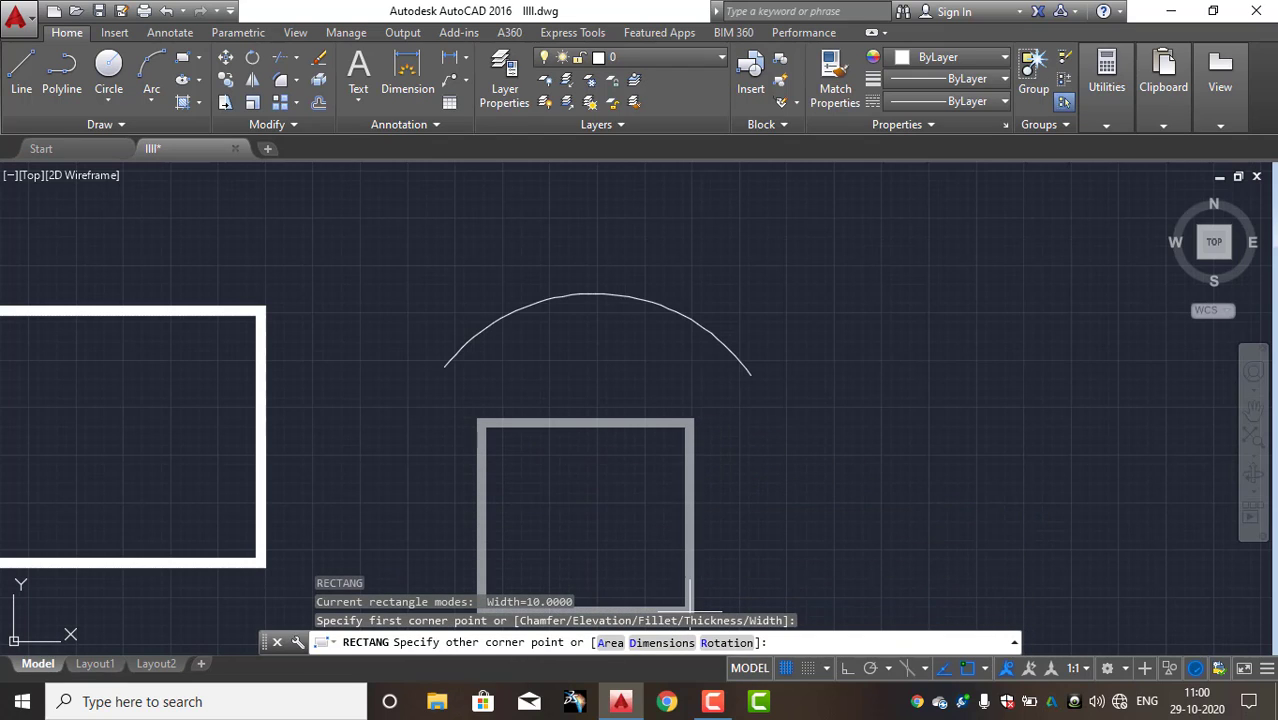
{"action": "key", "text": "Escape"}
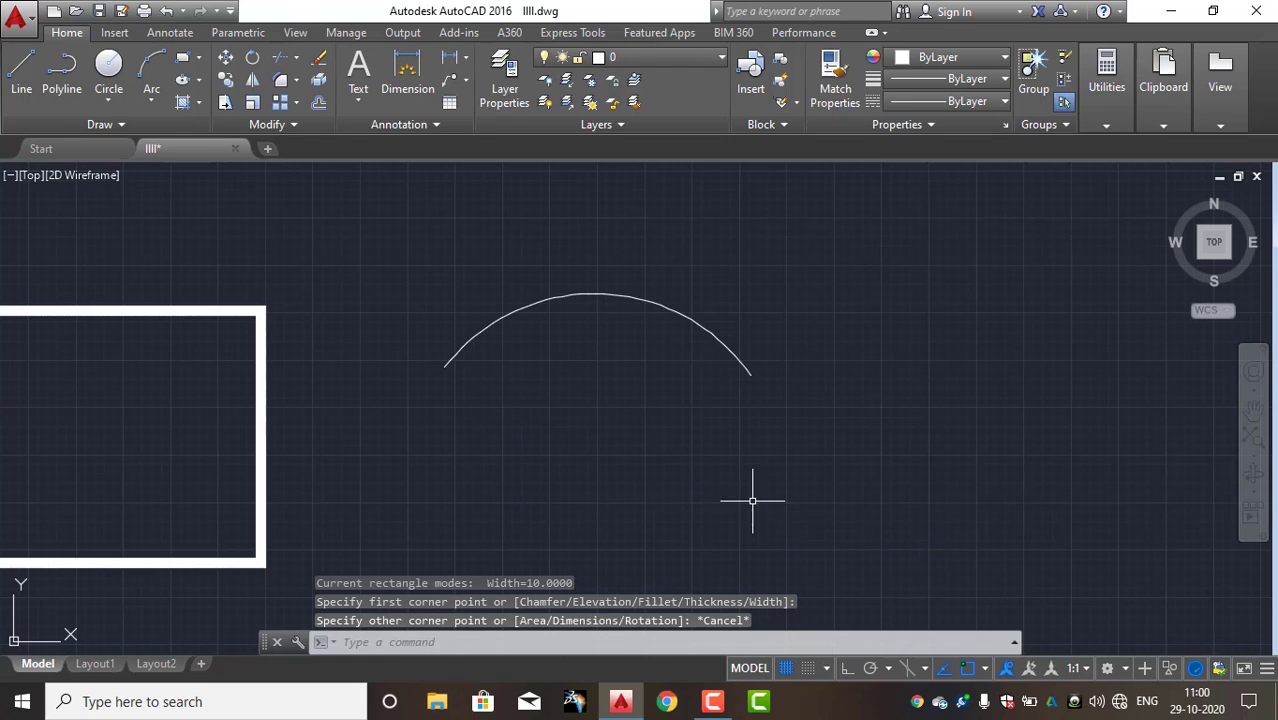
{"action": "type", "text": "re"}
{"action": "key", "text": "Return"}
- Draw a rectangle below the arc with the rectangle line width set to 0
{"action": "type", "text": "re"}
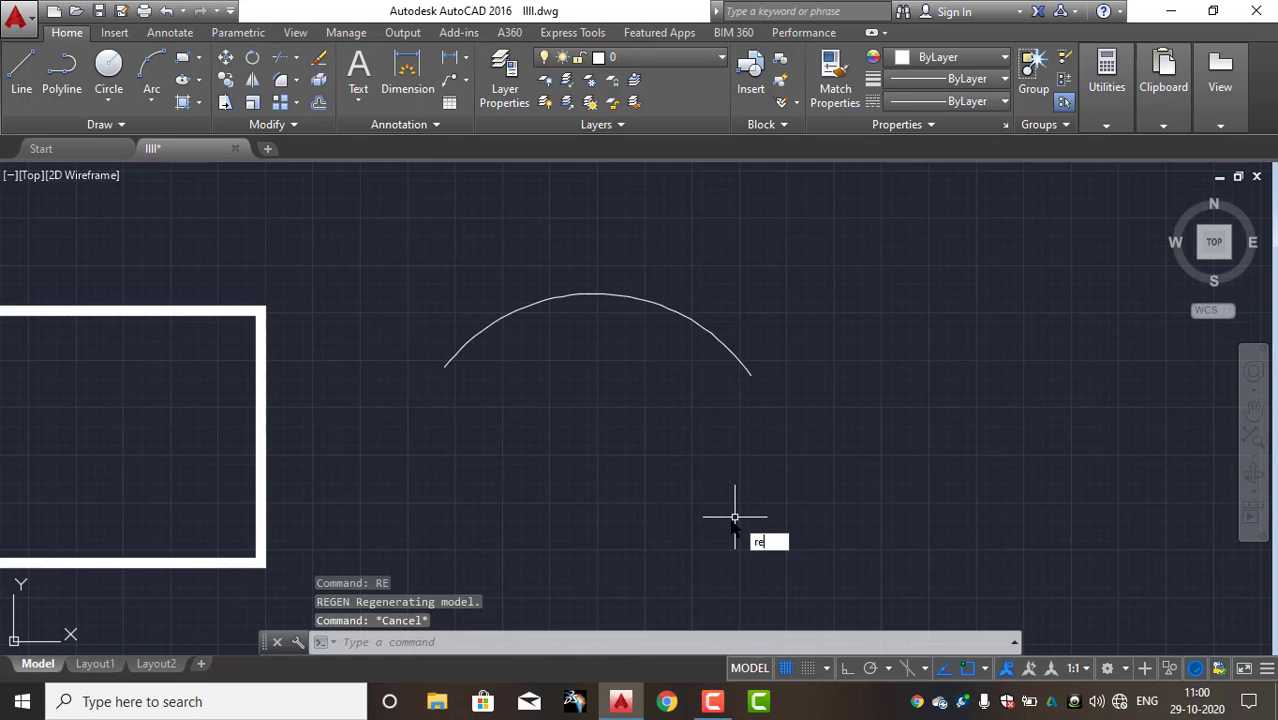
{"action": "key", "text": "Return"}
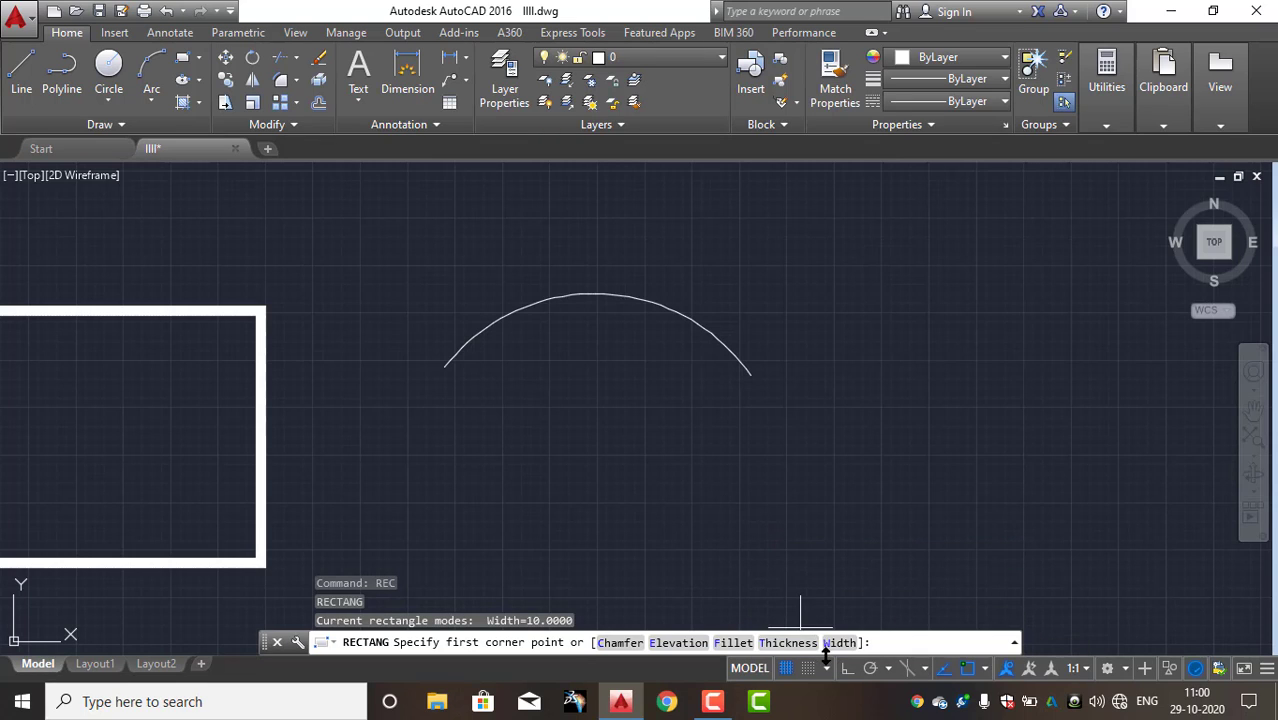
{"action": "left_click", "coordinate": [838, 643]}
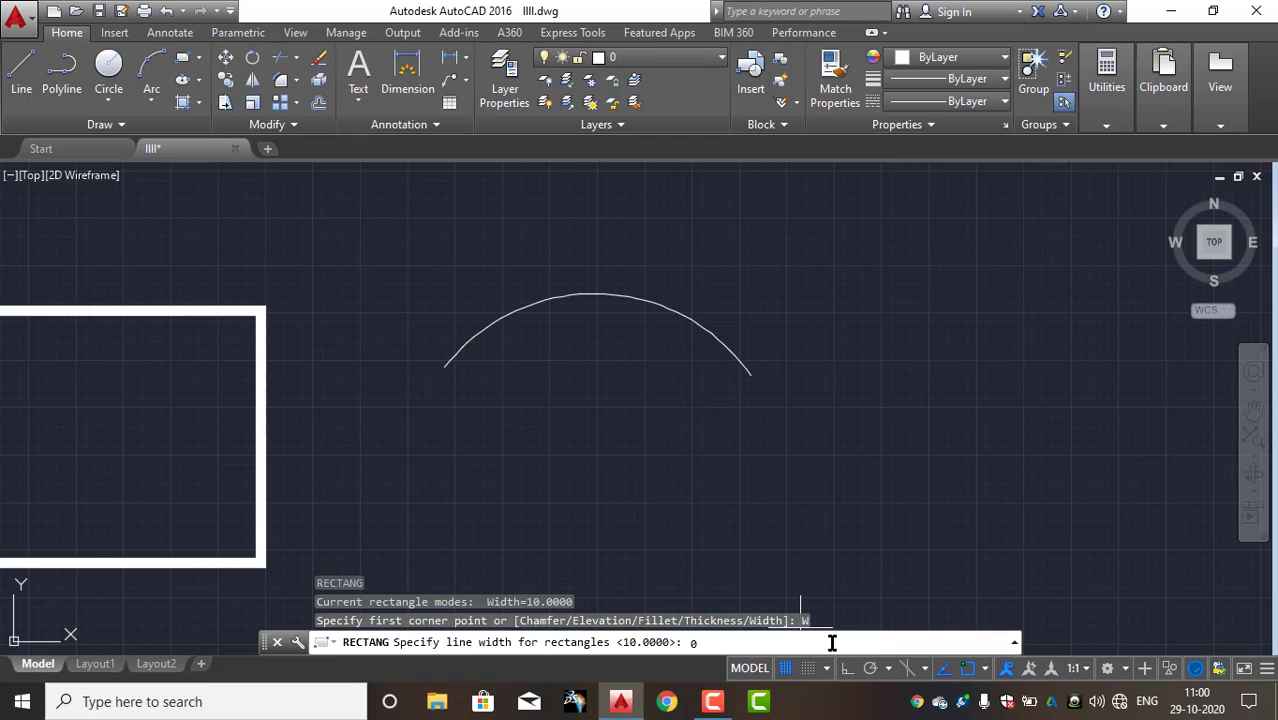
{"action": "key", "text": "Return"}
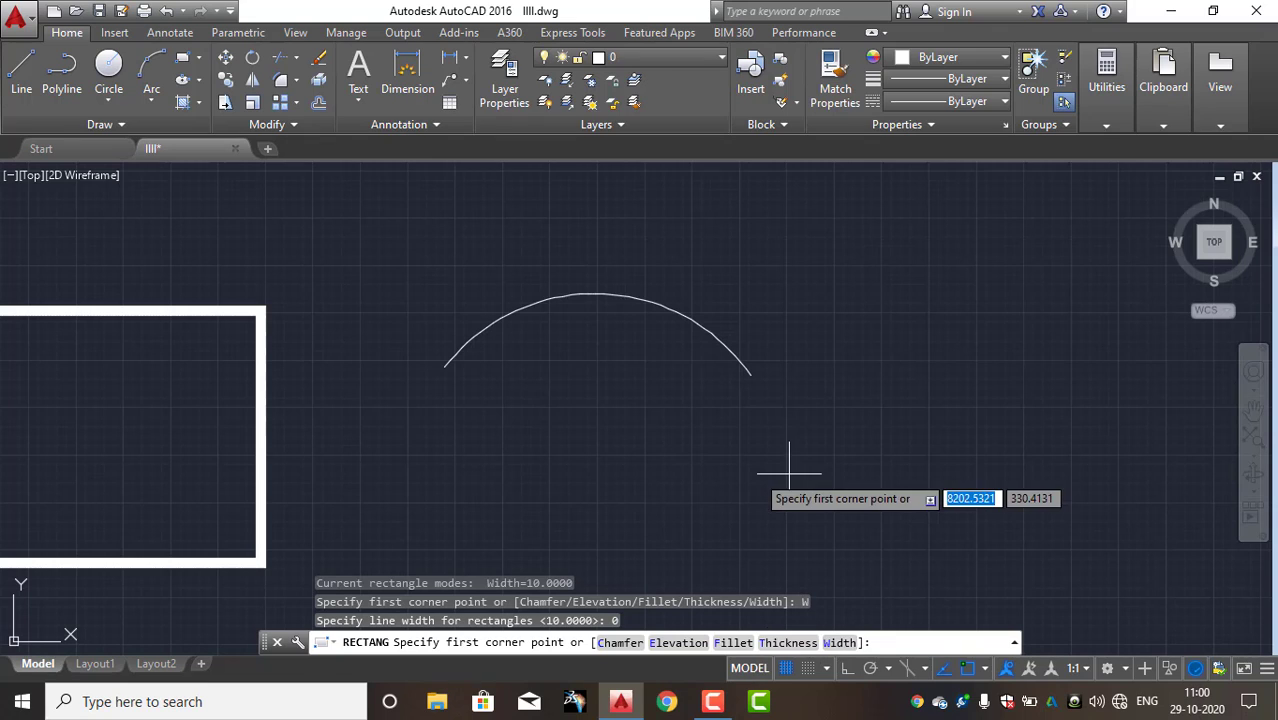
{"action": "left_click", "coordinate": [531, 425]}
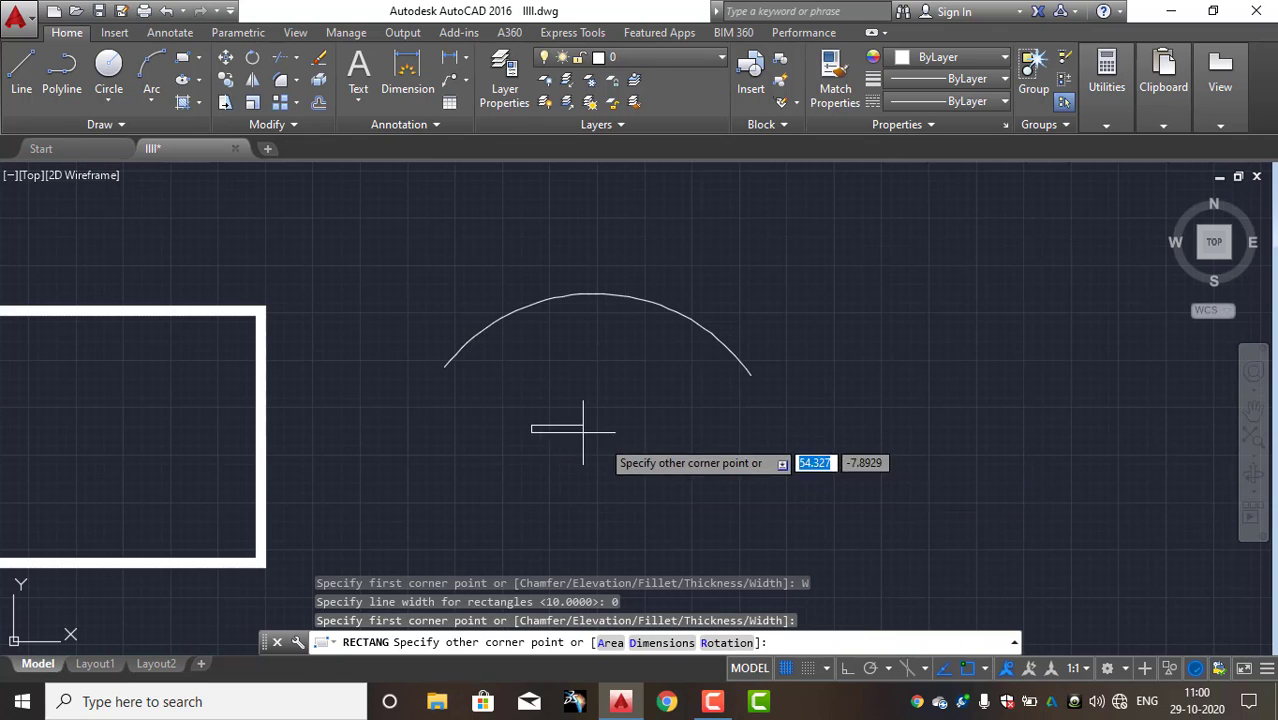
{"action": "left_click", "coordinate": [823, 573]}
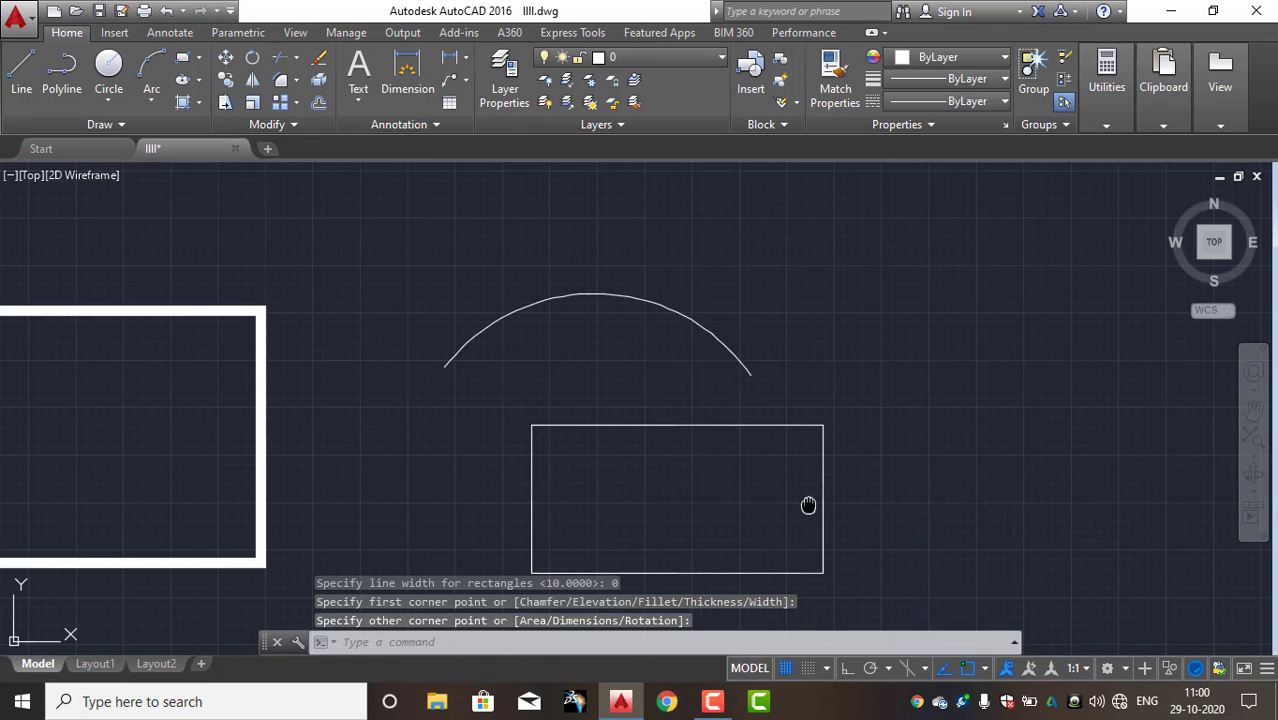
- Delete the freehand arc above the new rectangle
{"action": "middle_click_drag", "start_coordinate": [808, 505], "coordinate": [795, 437]}
{"action": "left_click", "coordinate": [726, 233]}
{"action": "left_click", "coordinate": [655, 332]}
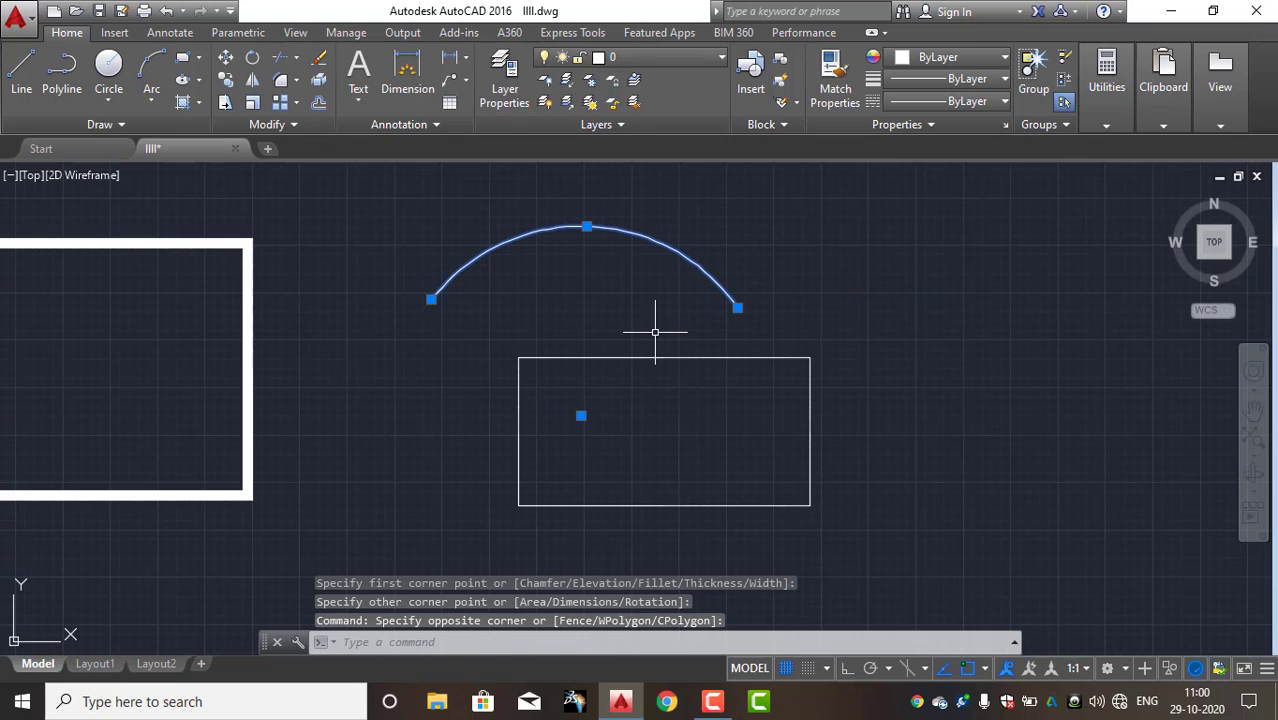
{"action": "key", "text": "Delete"}
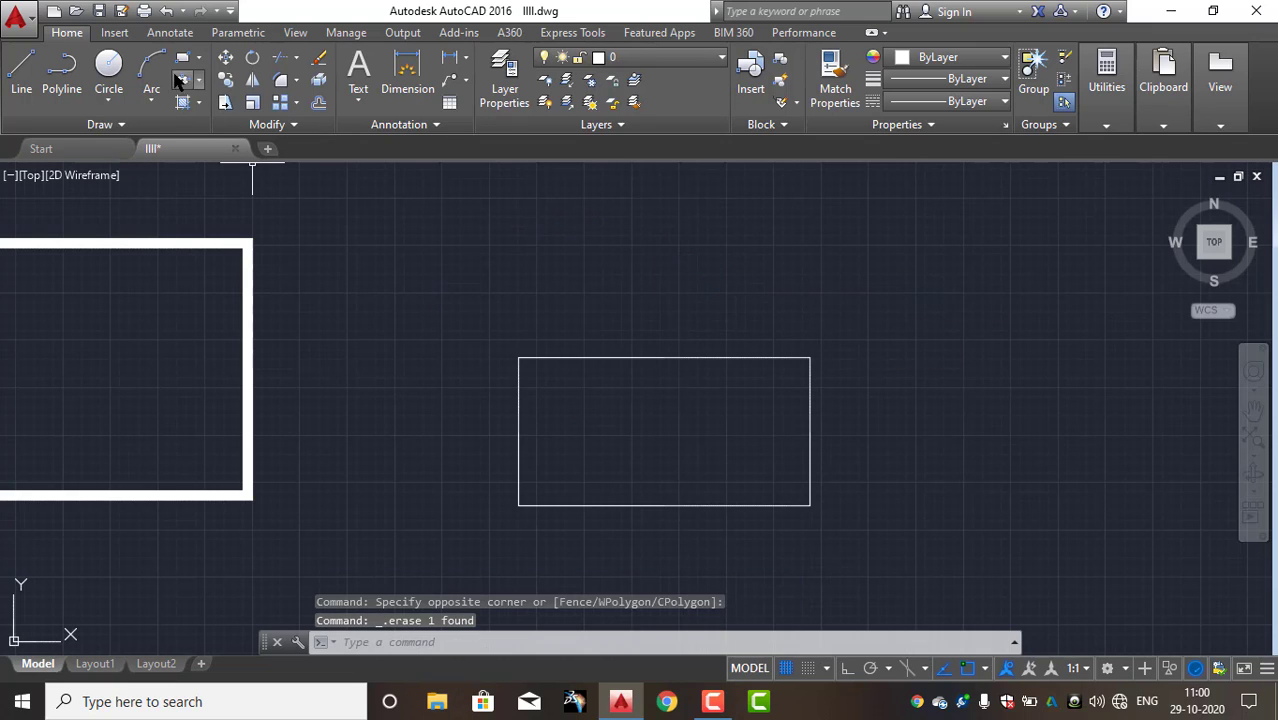
- Draw a 3-Point arc between the thin rectangle's two upper corners, sagging down into the rectangle
{"action": "left_click", "coordinate": [151, 100]}
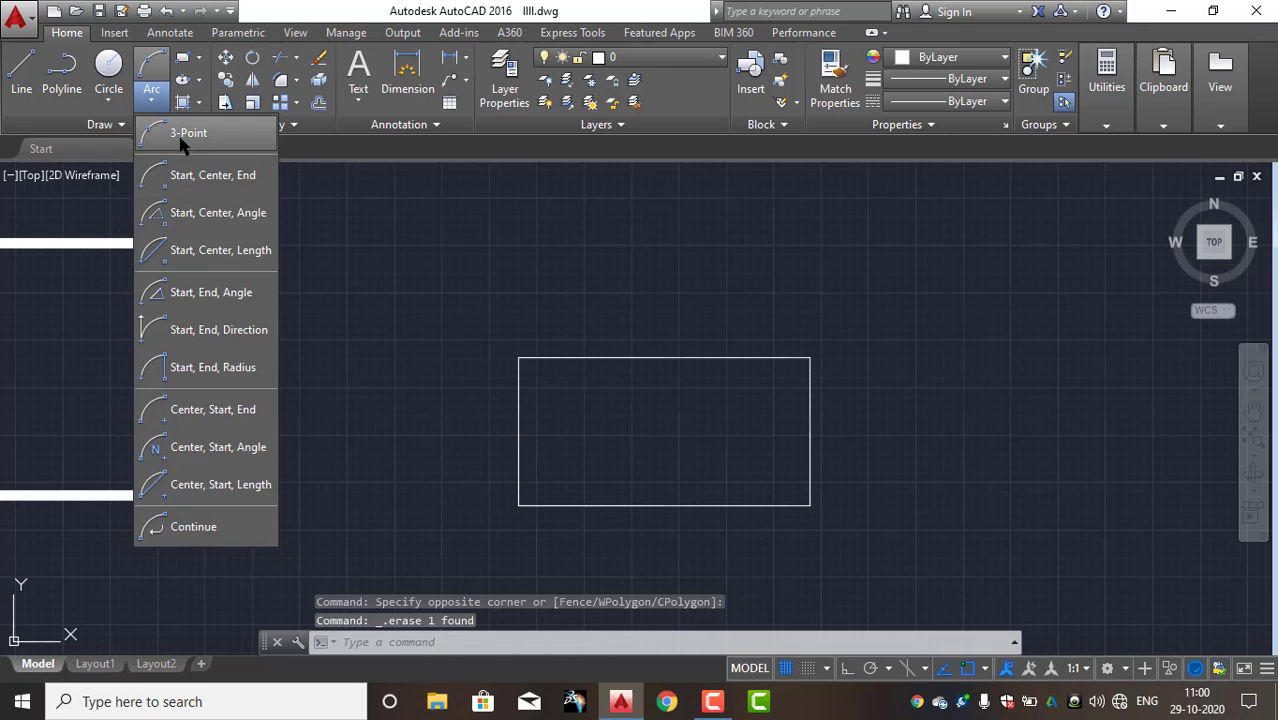
{"action": "left_click", "coordinate": [186, 135]}
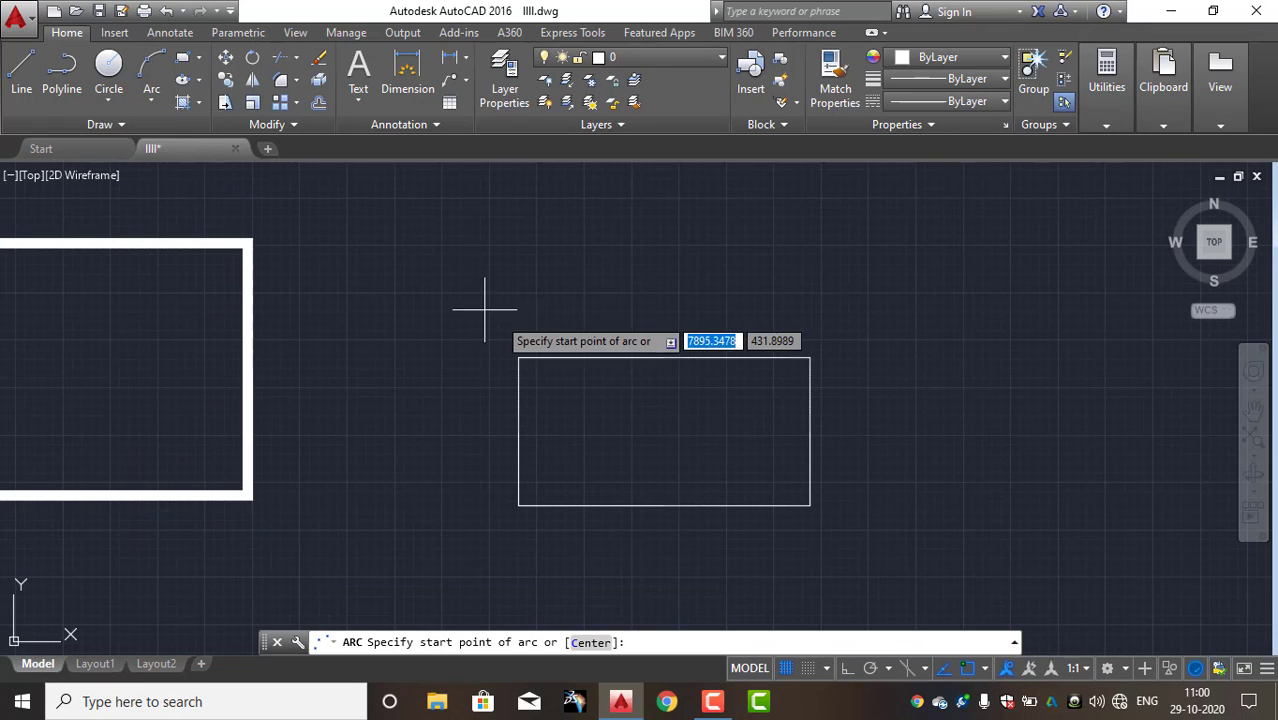
{"action": "left_click", "coordinate": [518, 357]}
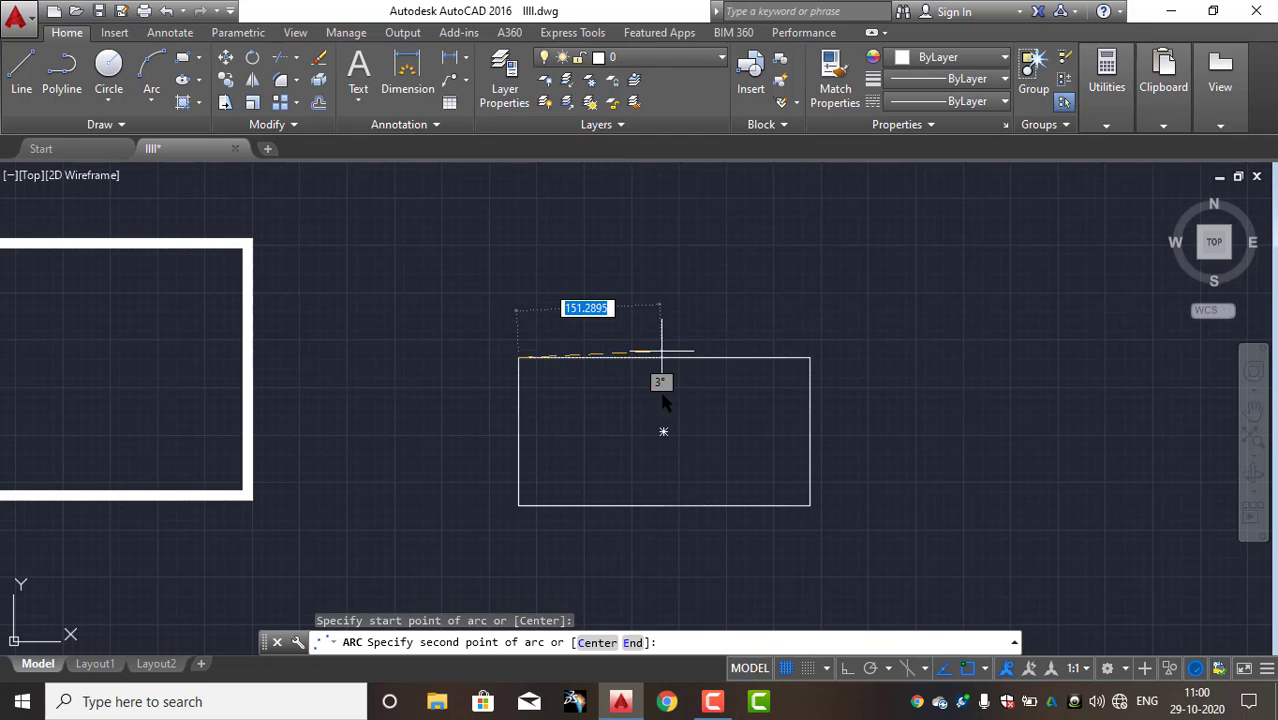
{"action": "left_click", "coordinate": [668, 402]}
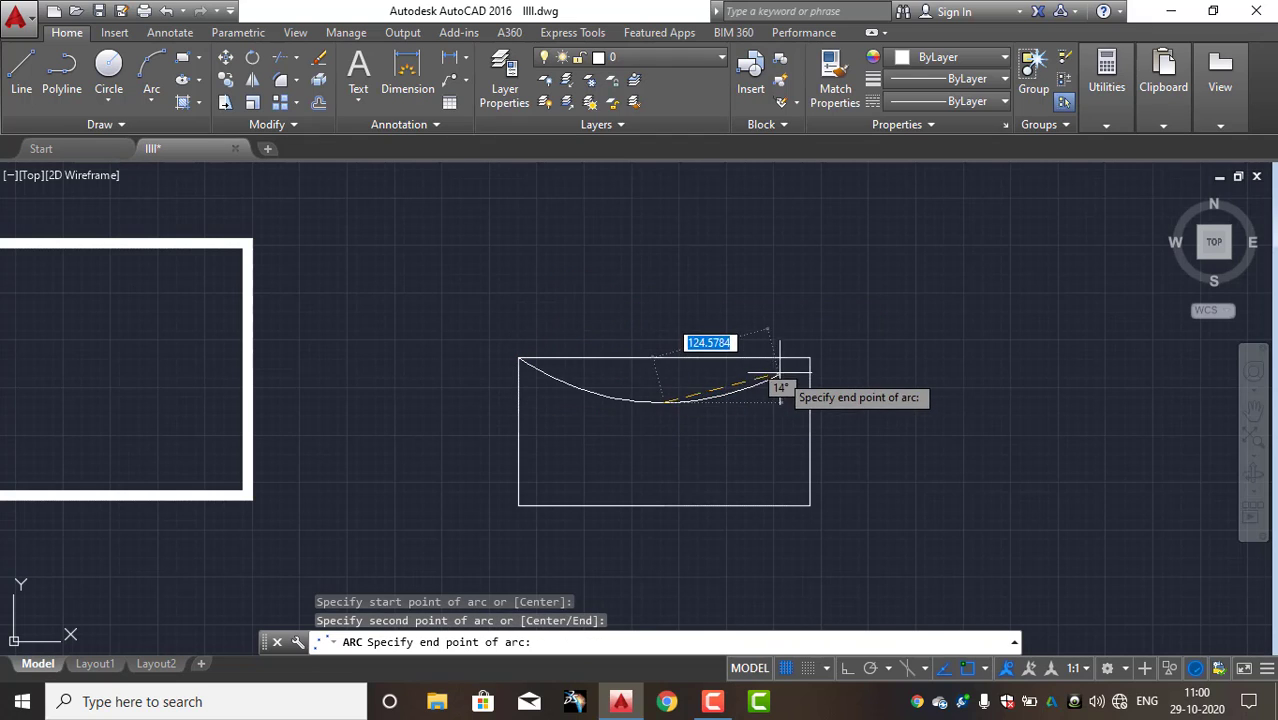
{"action": "left_click", "coordinate": [810, 357]}
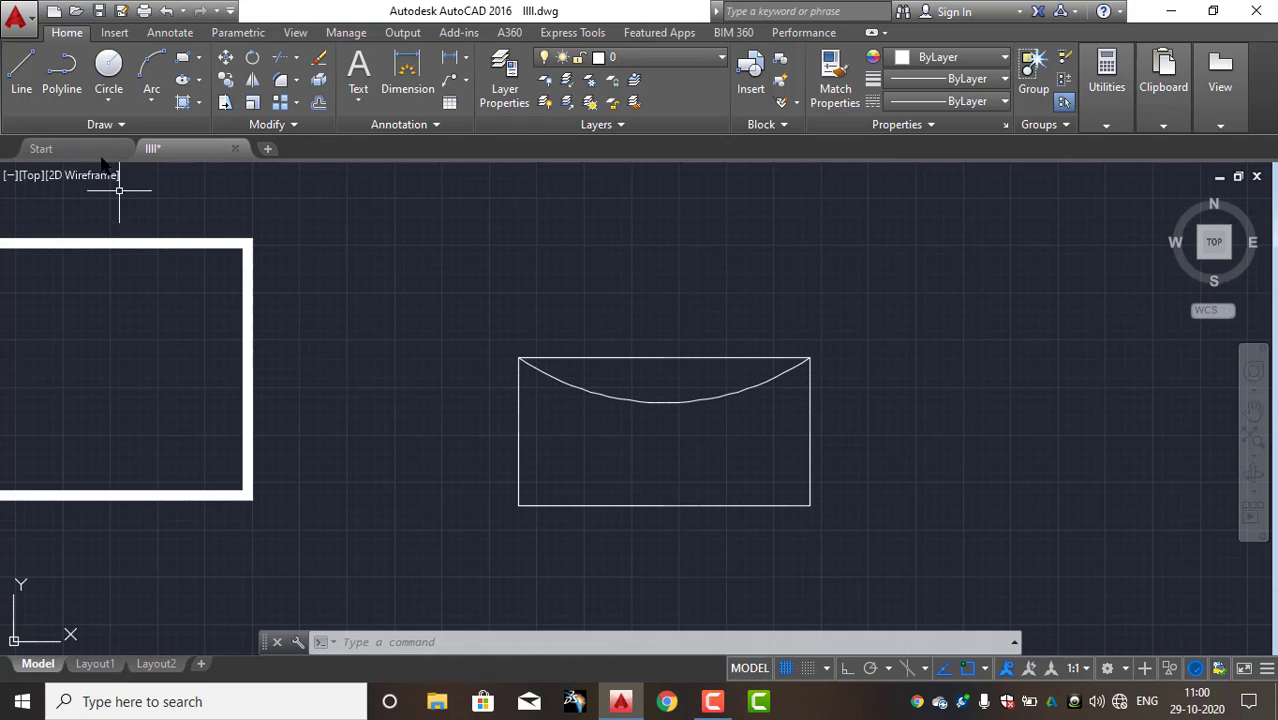
- Draw a 3-point arc from the rectangle's upper-left corner through its top edge's midpoint to its right edge's midpoint, and delete it
{"action": "left_click", "coordinate": [151, 65]}
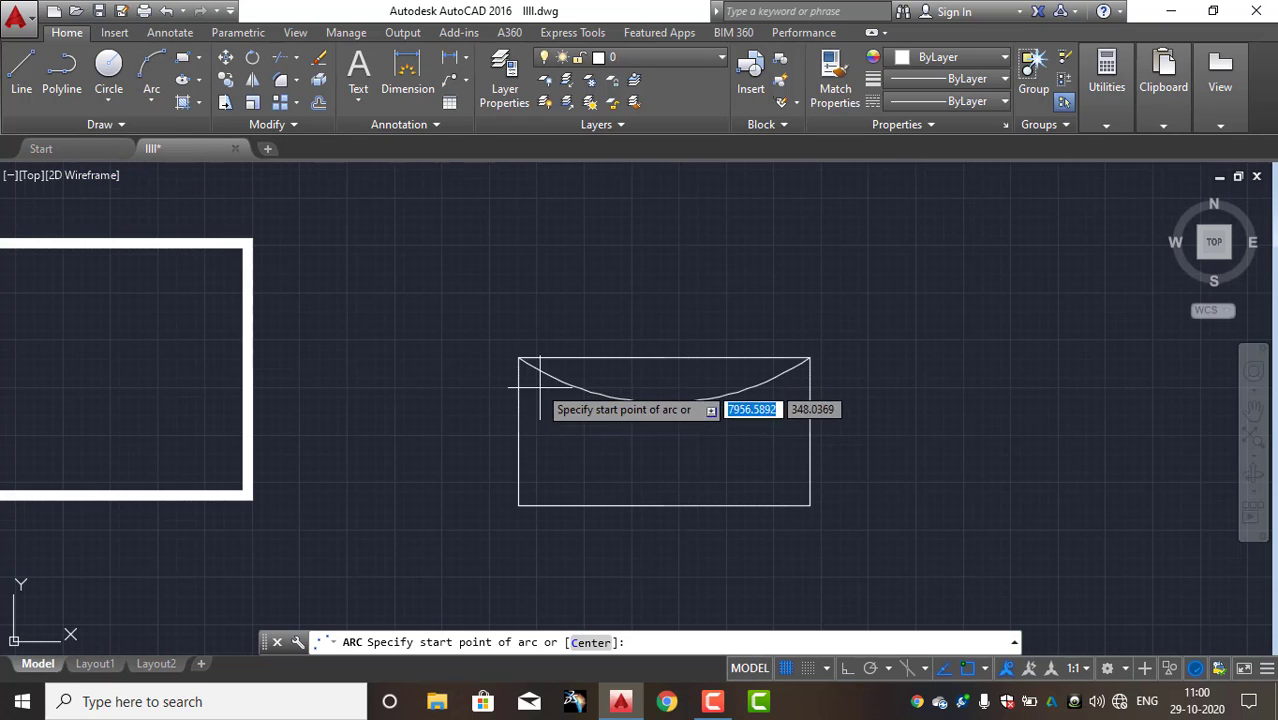
{"action": "left_click", "coordinate": [519, 357]}
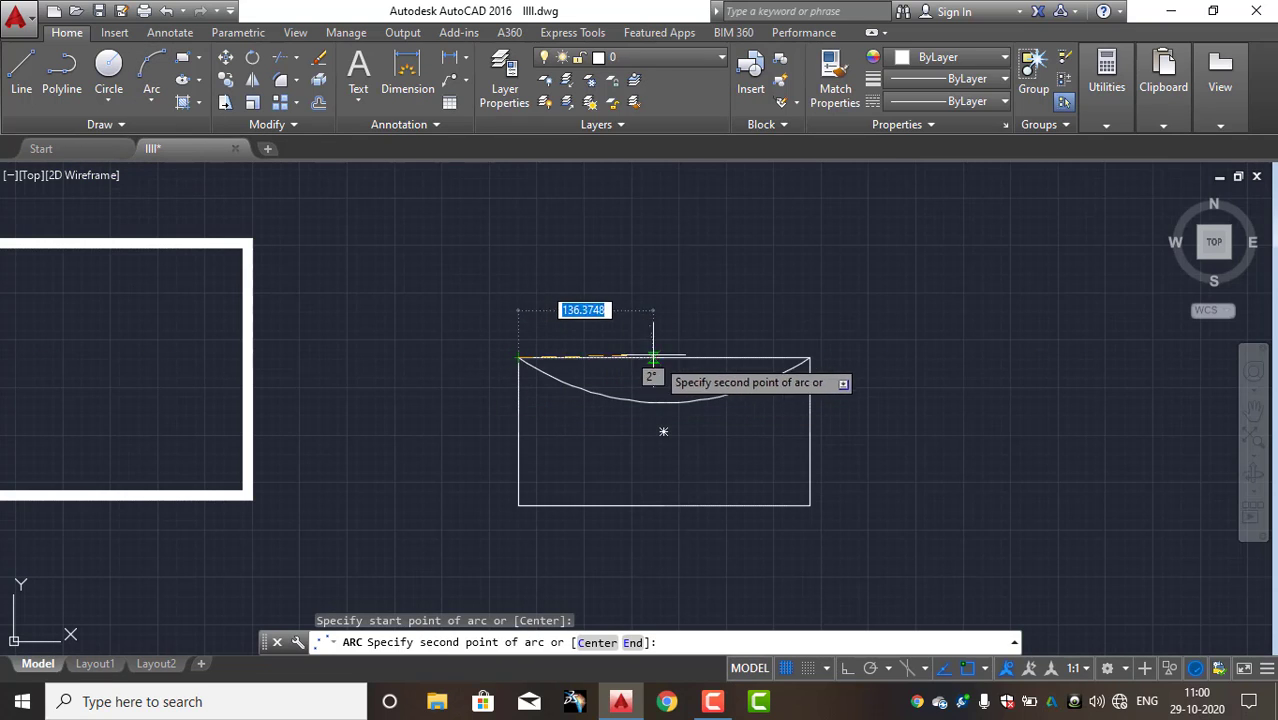
{"action": "left_click", "coordinate": [640, 400]}
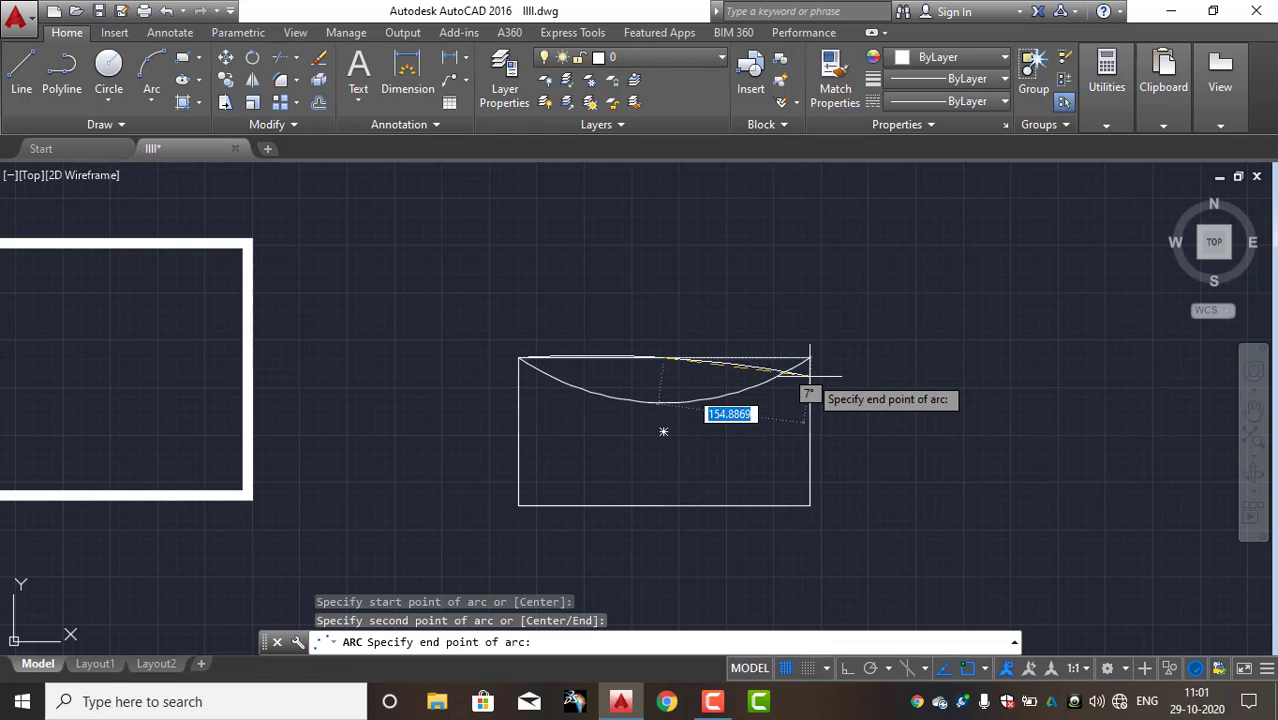
{"action": "left_click", "coordinate": [810, 440]}
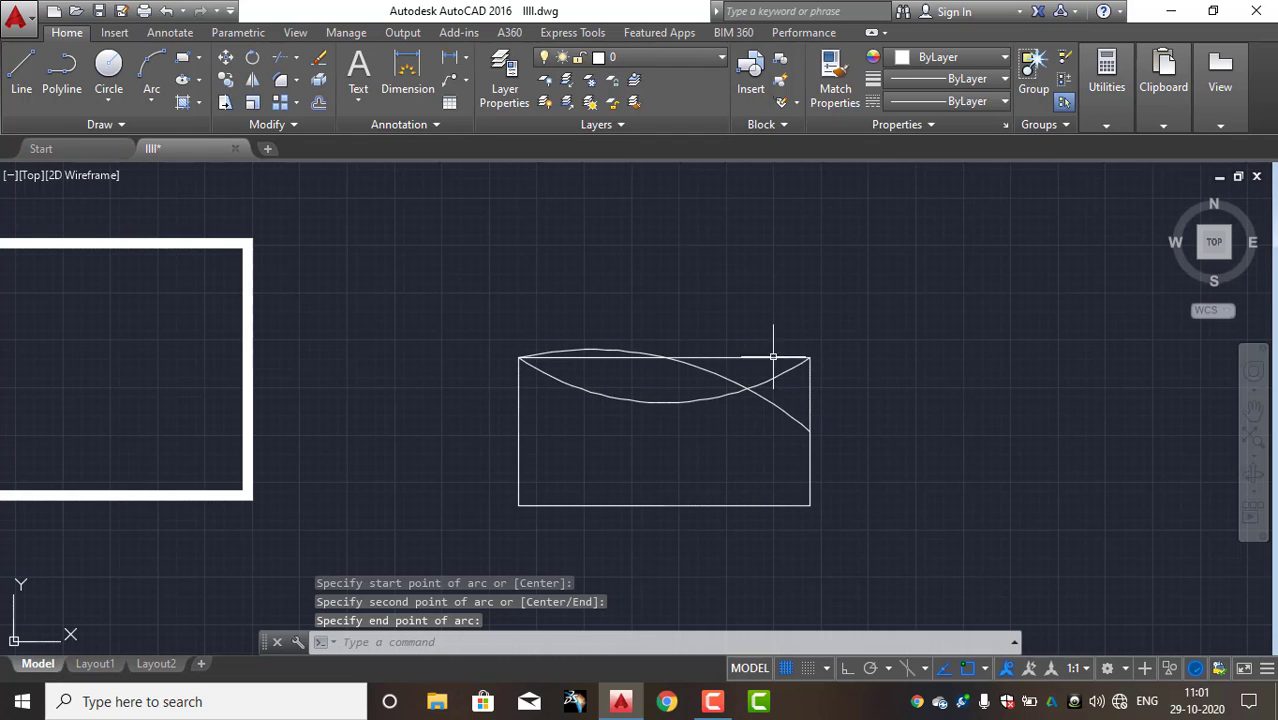
{"action": "left_click", "coordinate": [728, 382]}
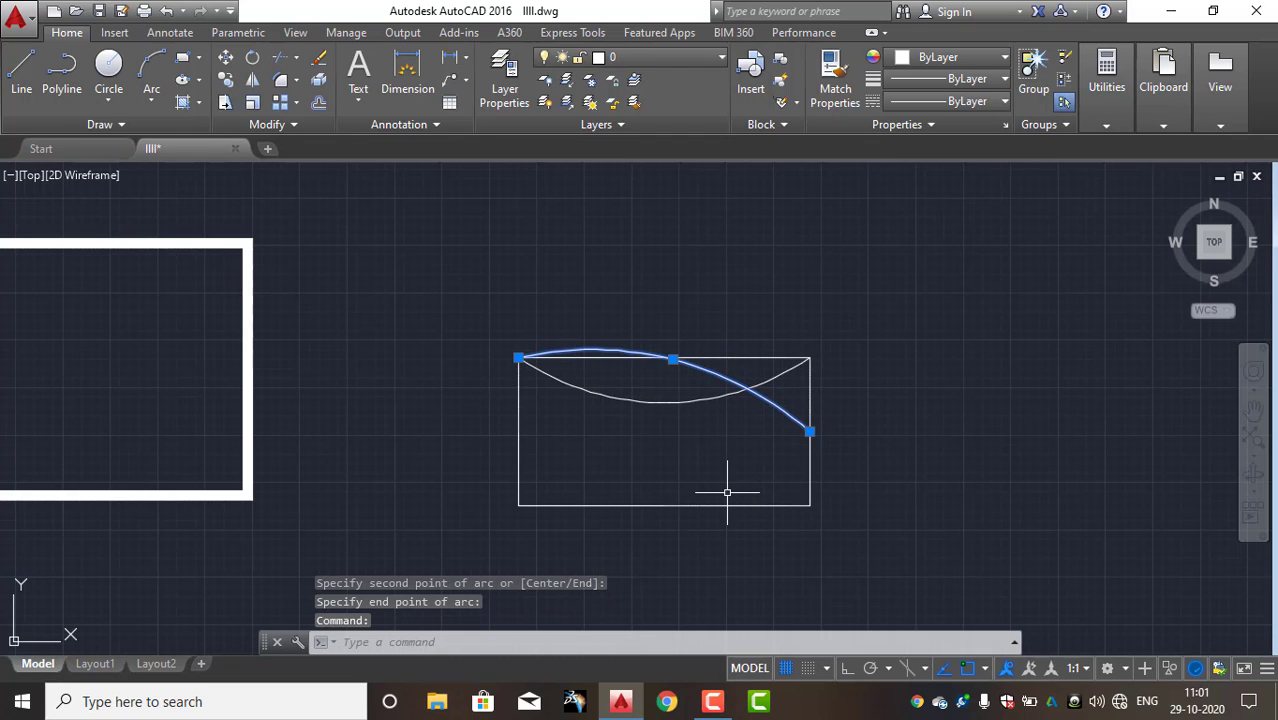
{"action": "key", "text": "Delete"}
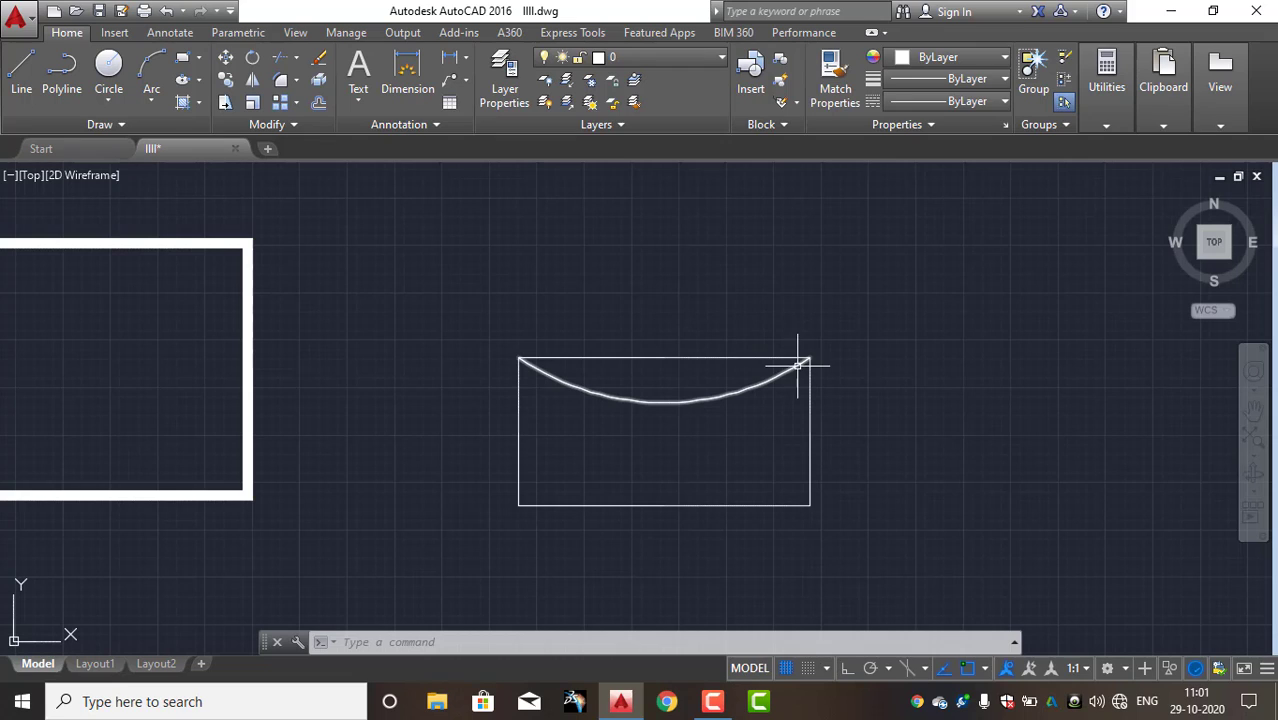
- Draw a Start, Center, End arc below the rectangle from its lower-left to its lower-right corner, centred on the bottom edge's midpoint
{"action": "left_click", "coordinate": [152, 100]}
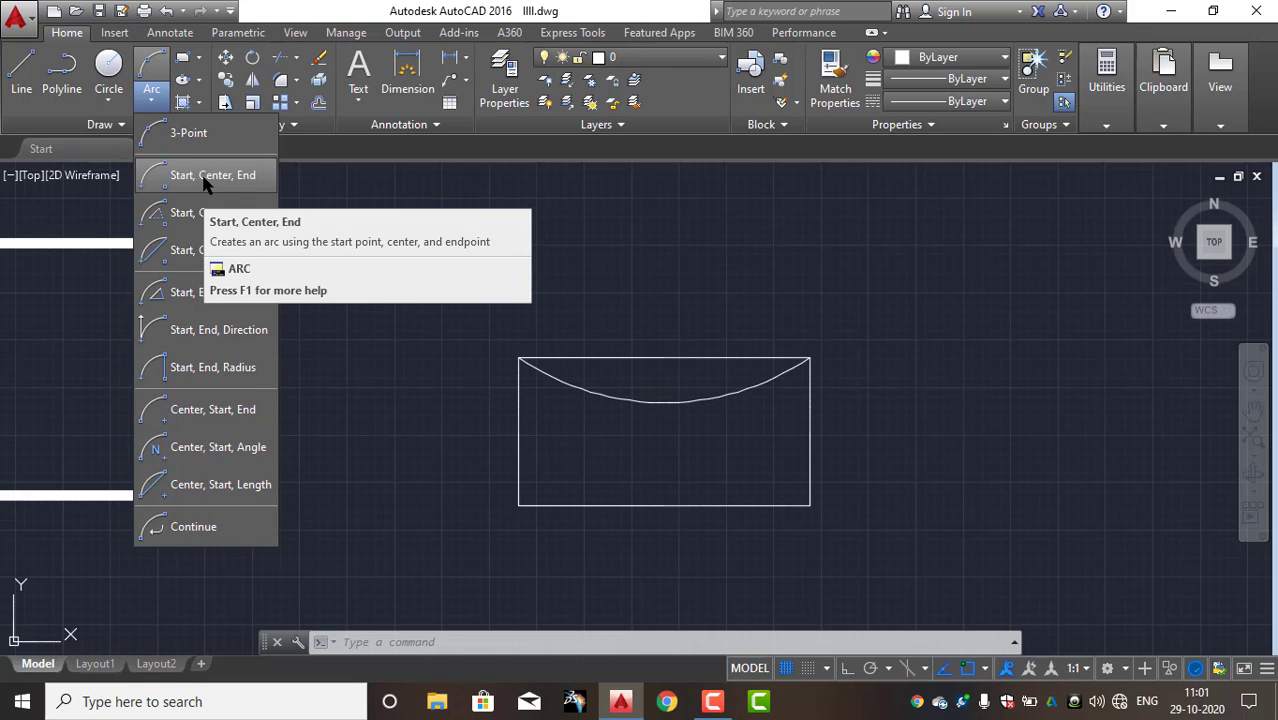
{"action": "left_click", "coordinate": [205, 177]}
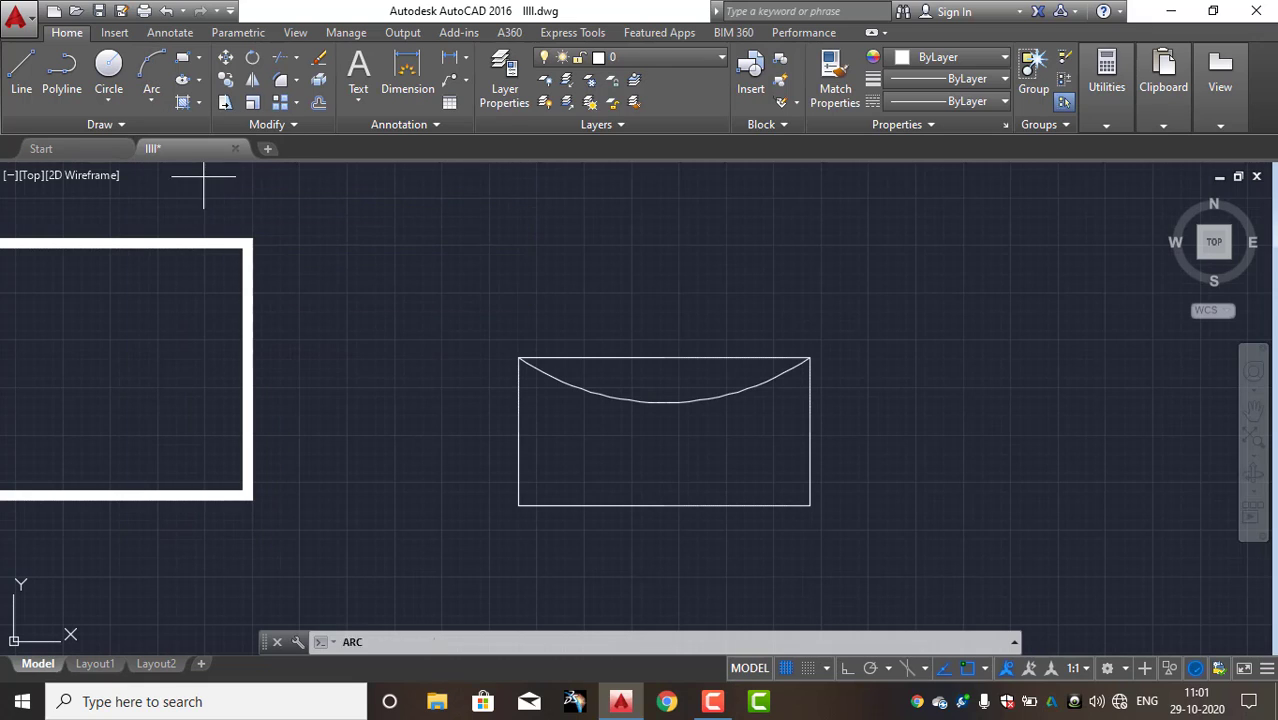
{"action": "left_click", "coordinate": [518, 505]}
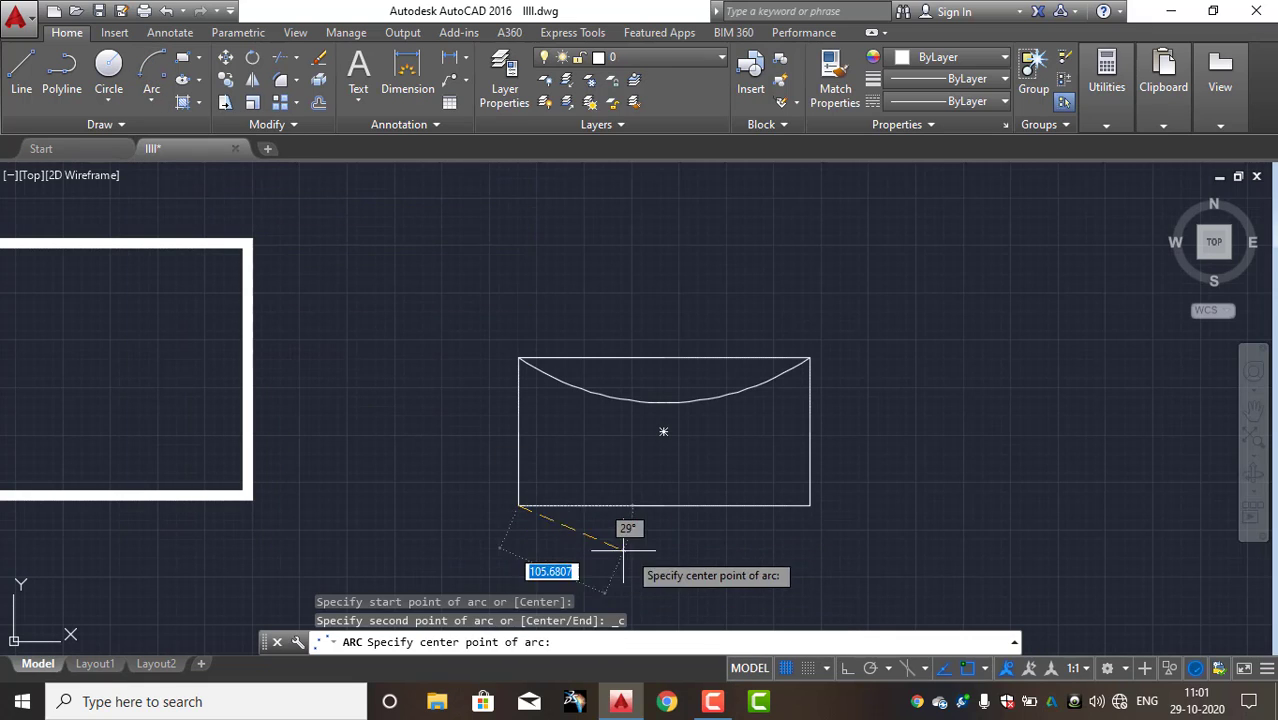
{"action": "left_click", "coordinate": [665, 510]}
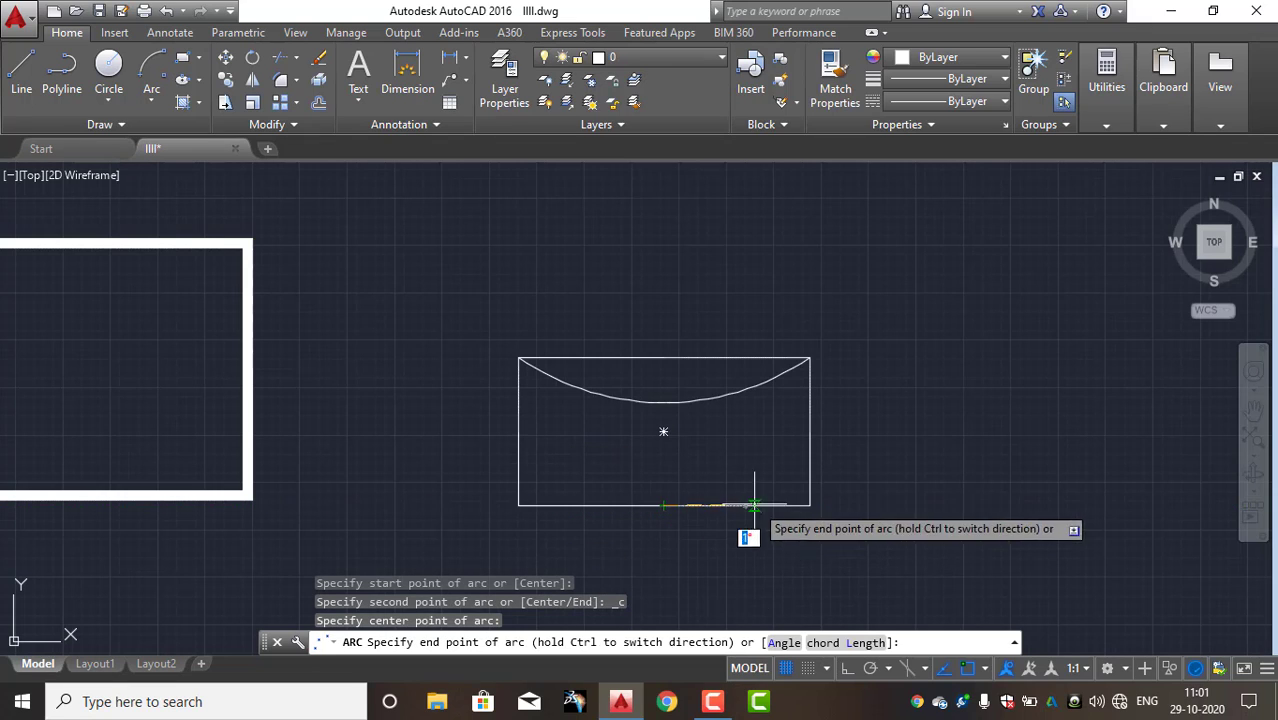
{"action": "left_click", "coordinate": [809, 505]}
- Draw a Start, Center, End arc from the rectangle's lower-right to lower-left corner, centred on the bottom edge's midpoint, and delete it
{"action": "middle_click_drag", "start_coordinate": [713, 491], "coordinate": [703, 397]}
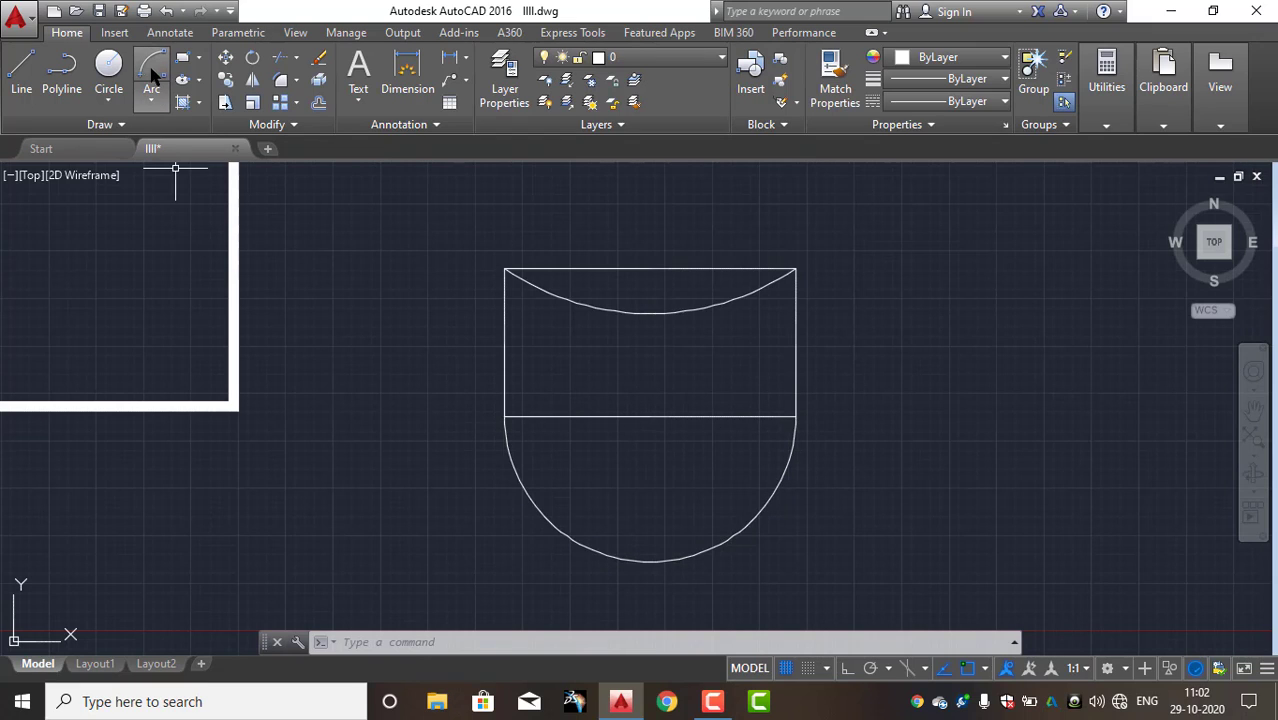
{"action": "left_click", "coordinate": [151, 100]}
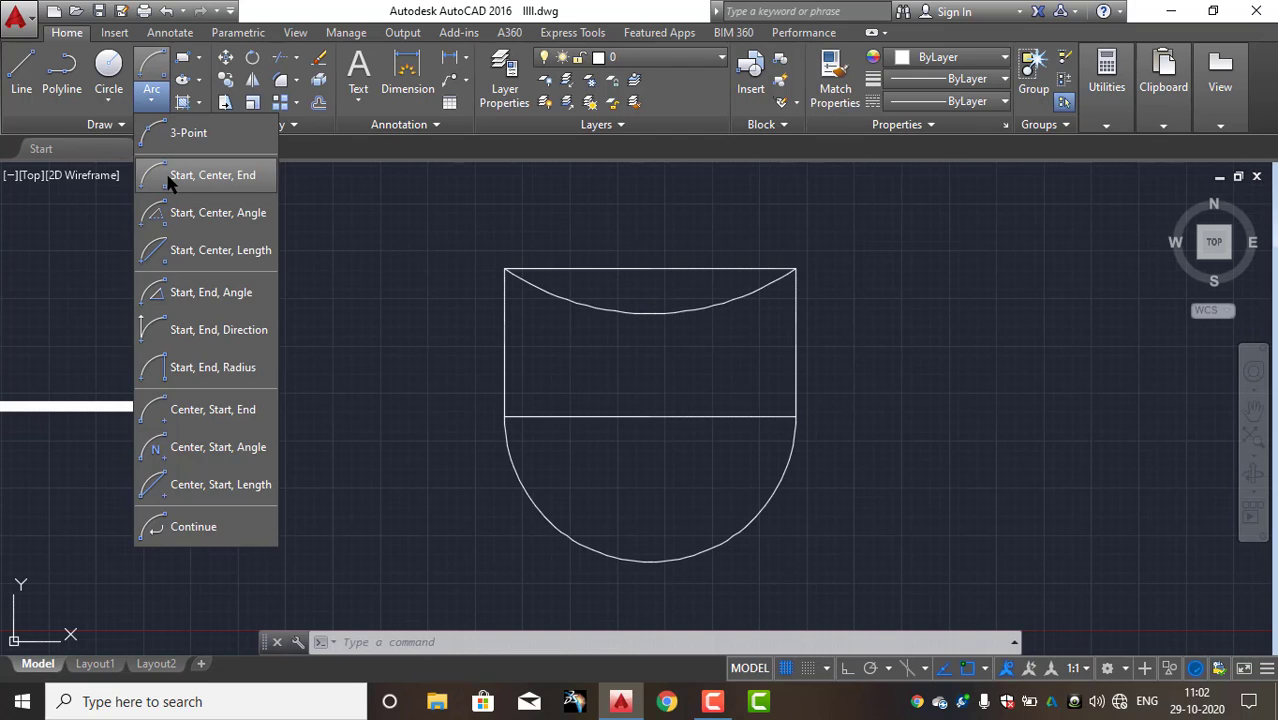
{"action": "left_click", "coordinate": [174, 184]}
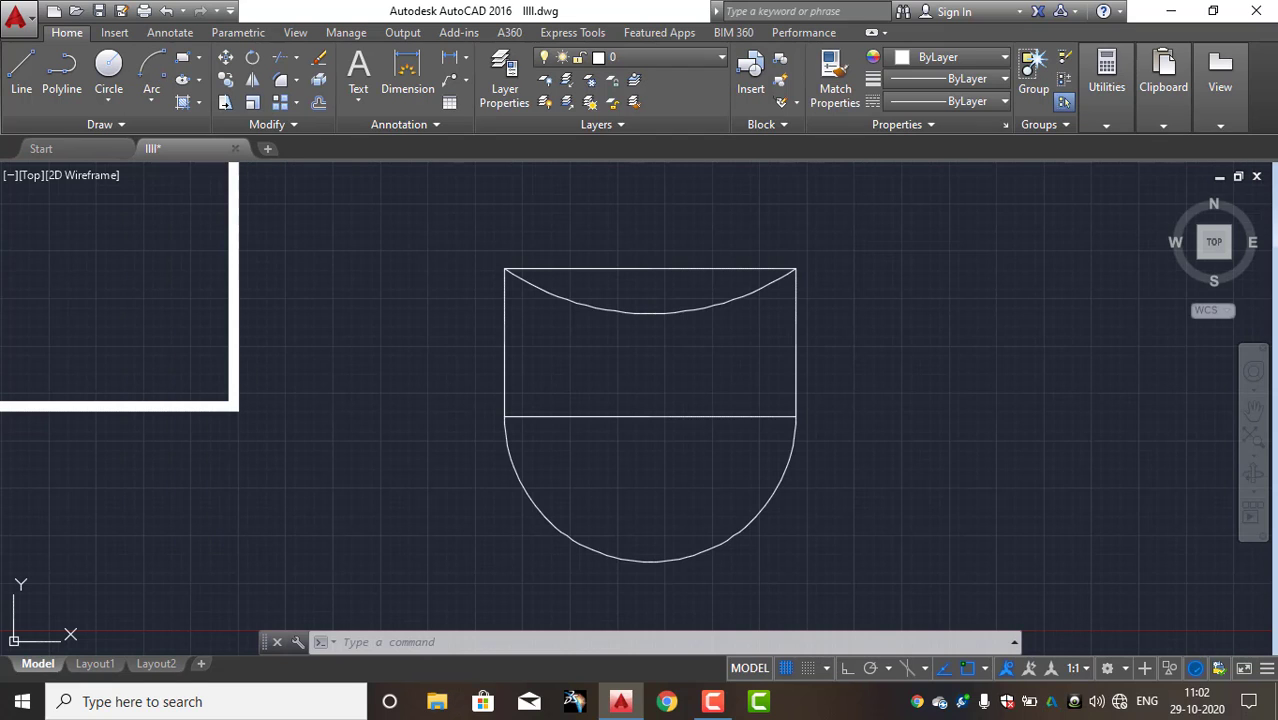
{"action": "left_click", "coordinate": [796, 416]}
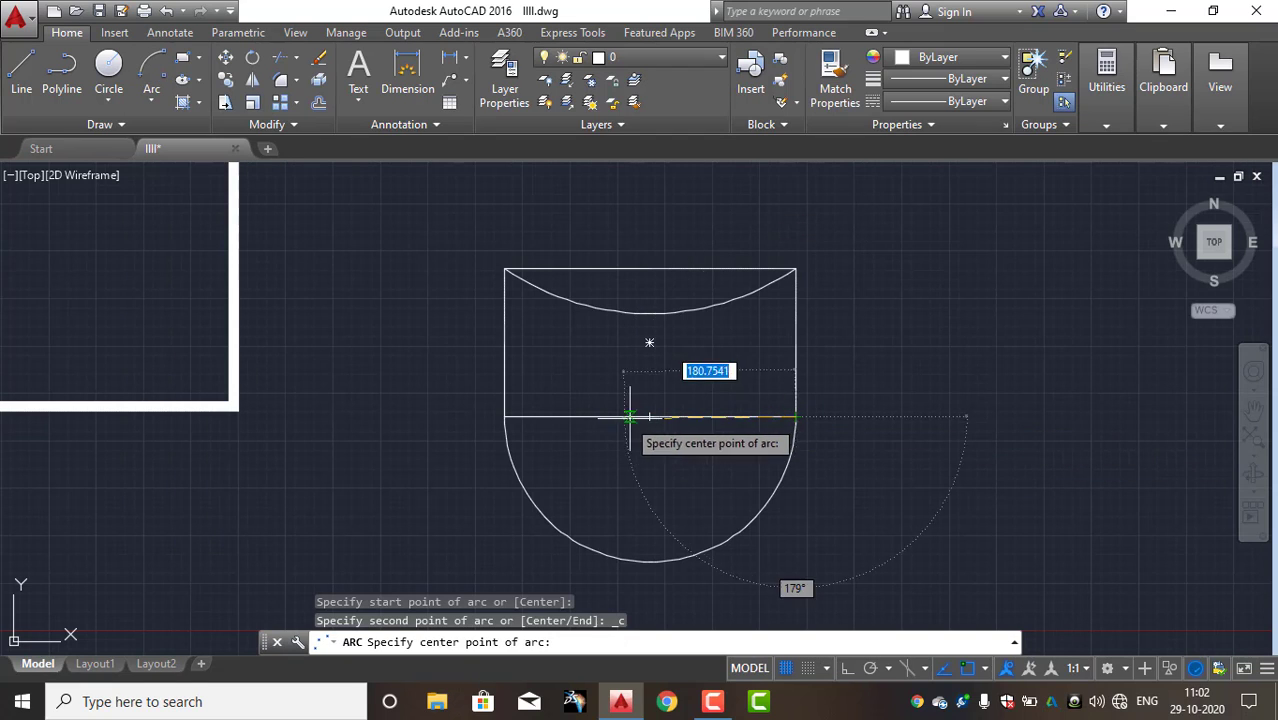
{"action": "left_click", "coordinate": [650, 416]}
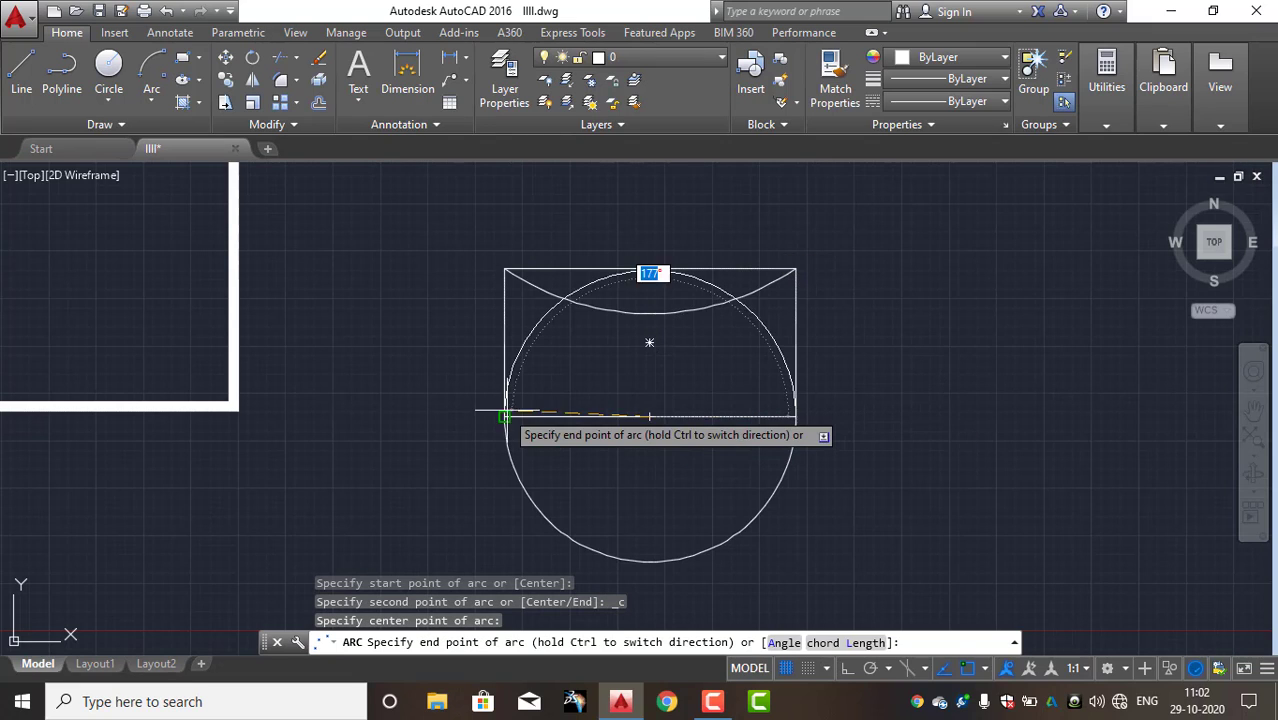
{"action": "left_click", "coordinate": [504, 416]}
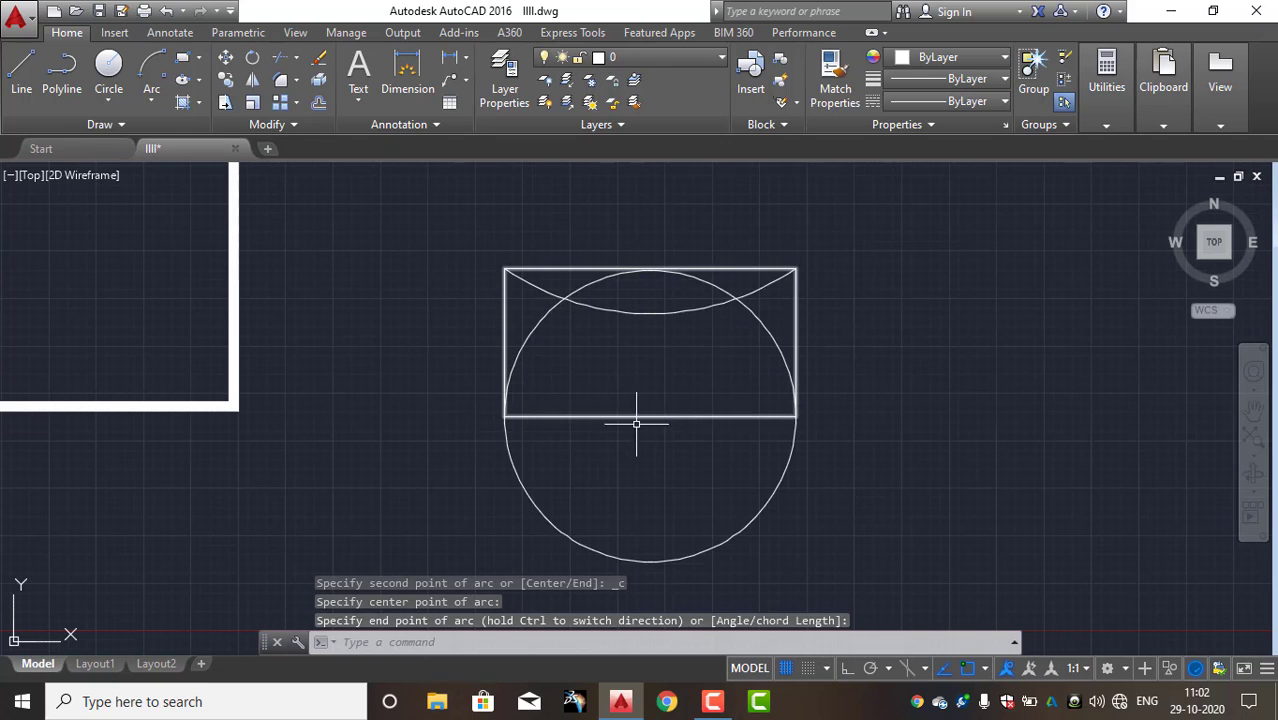
{"action": "left_click", "coordinate": [796, 415]}
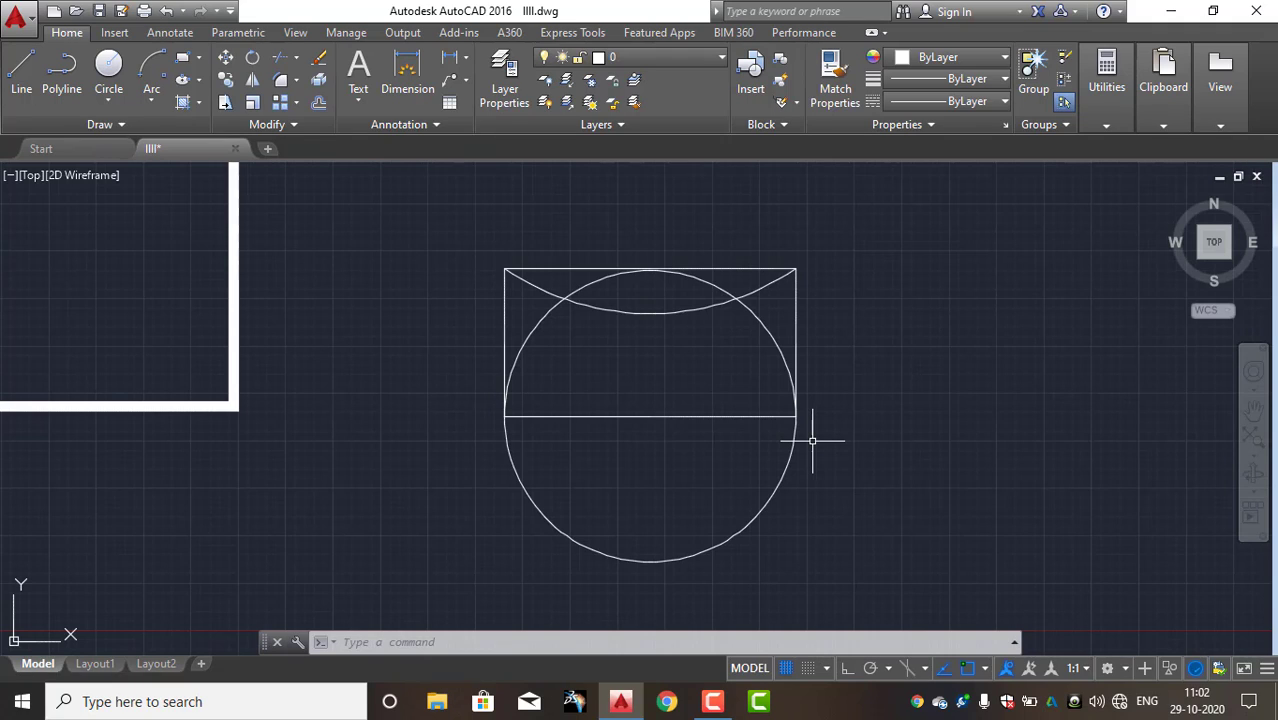
{"action": "left_click", "coordinate": [752, 320]}
{"action": "key", "text": "Delete"}
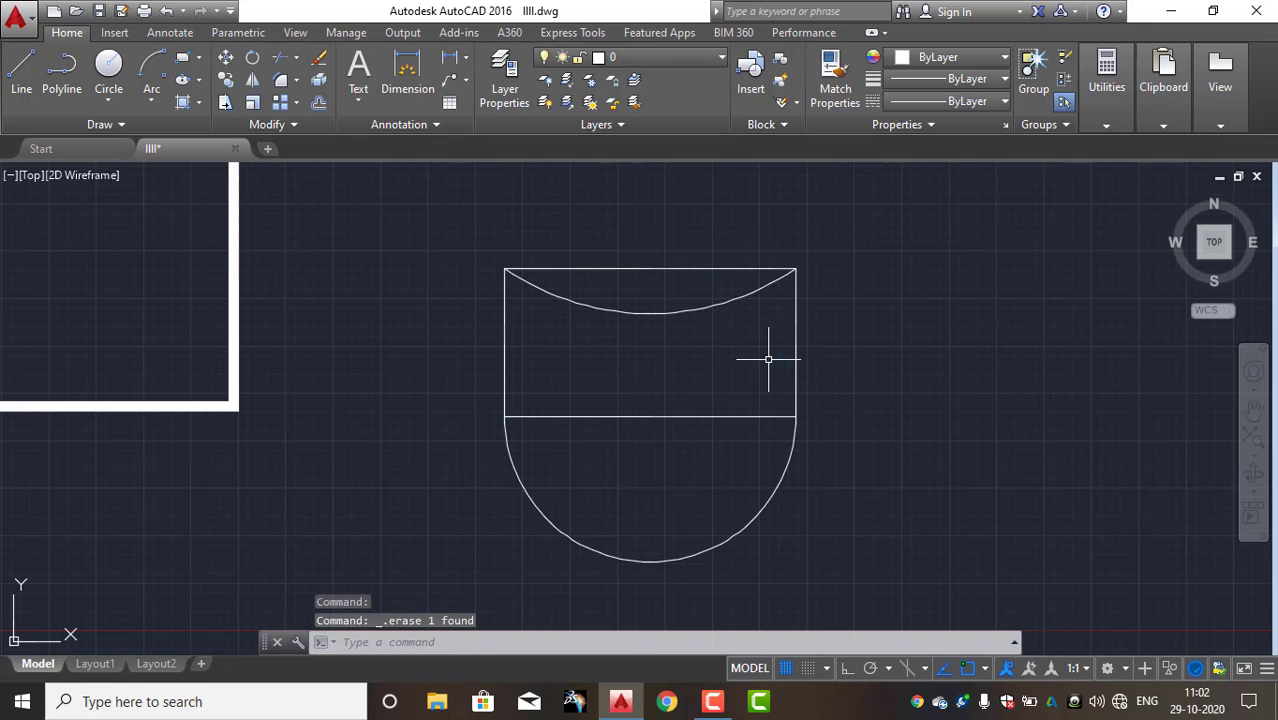
- Draw a Start, Center, Angle arc from the rectangle's lower-left corner, centred on the left edge's midpoint, with a 120° included angle
{"action": "left_click", "coordinate": [152, 100]}
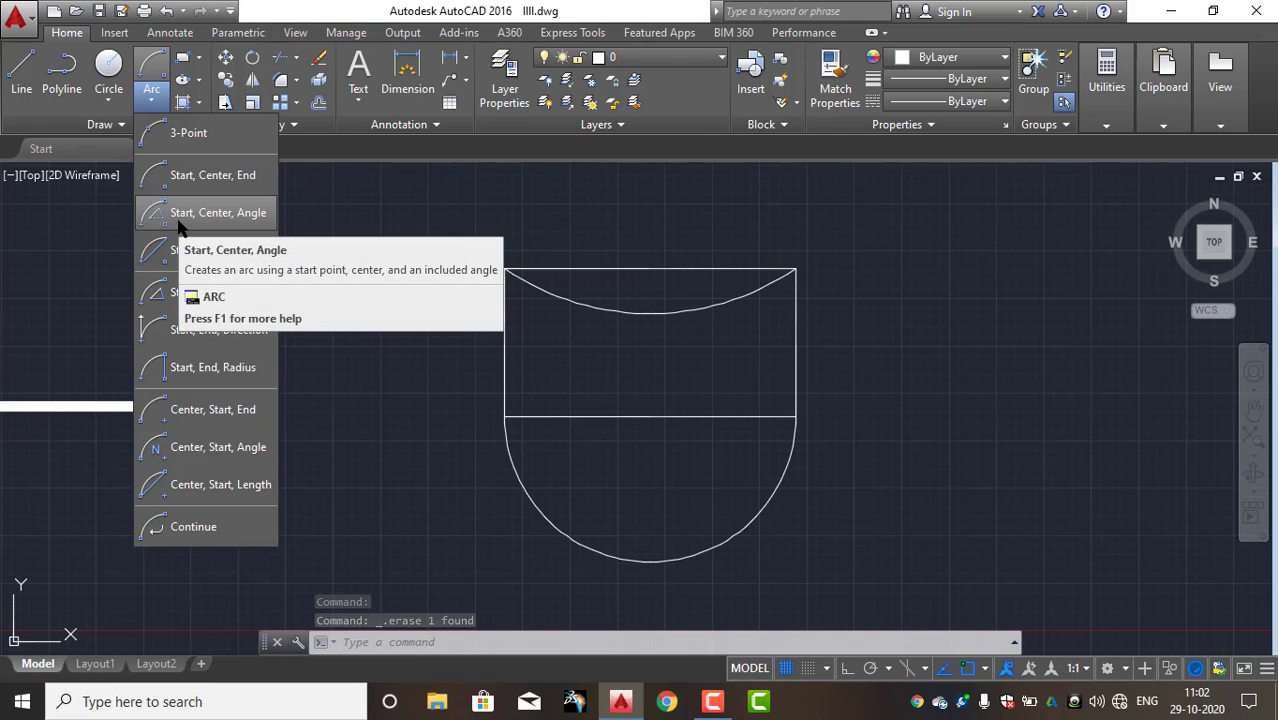
{"action": "left_click", "coordinate": [200, 213]}
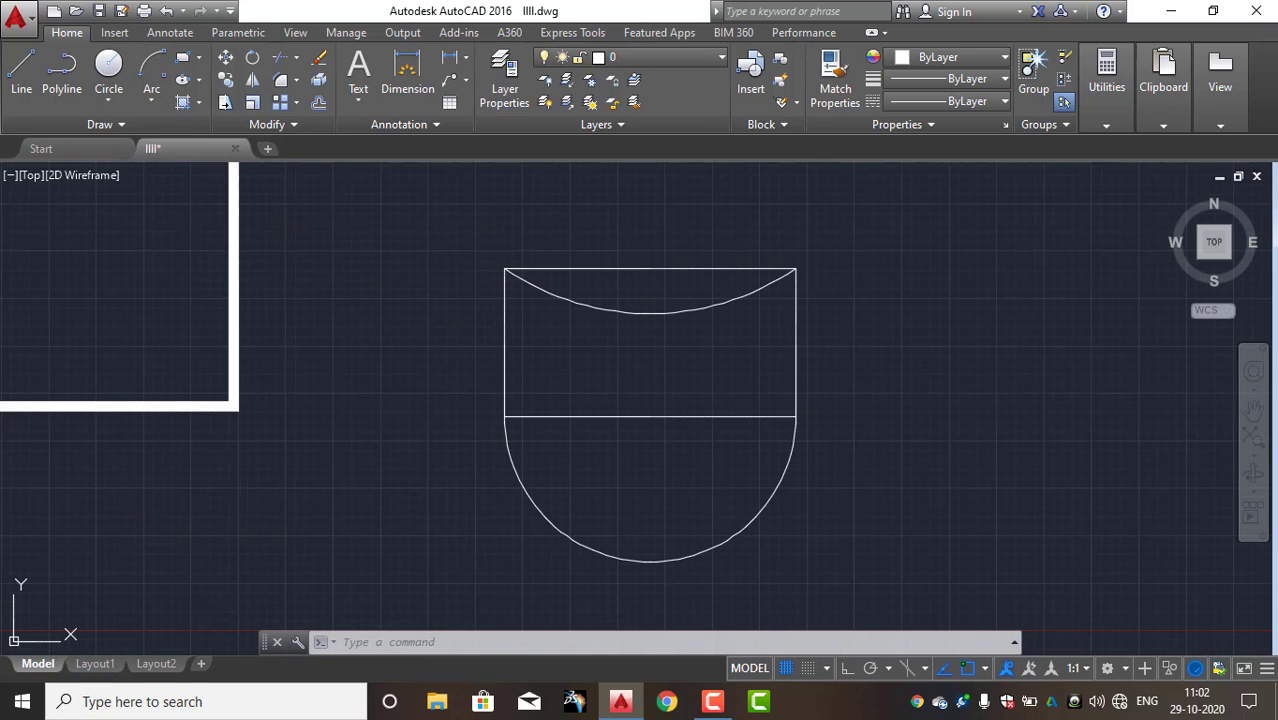
{"action": "left_click", "coordinate": [504, 416]}
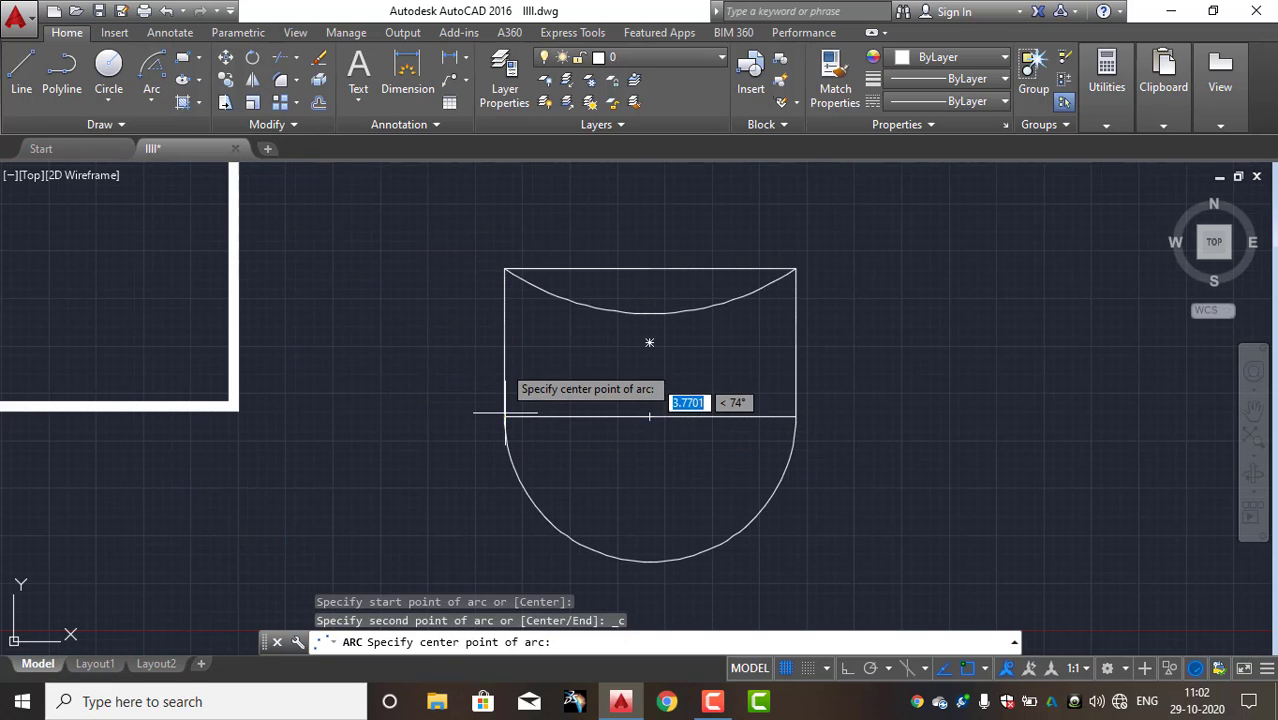
{"action": "left_click", "coordinate": [504, 343]}
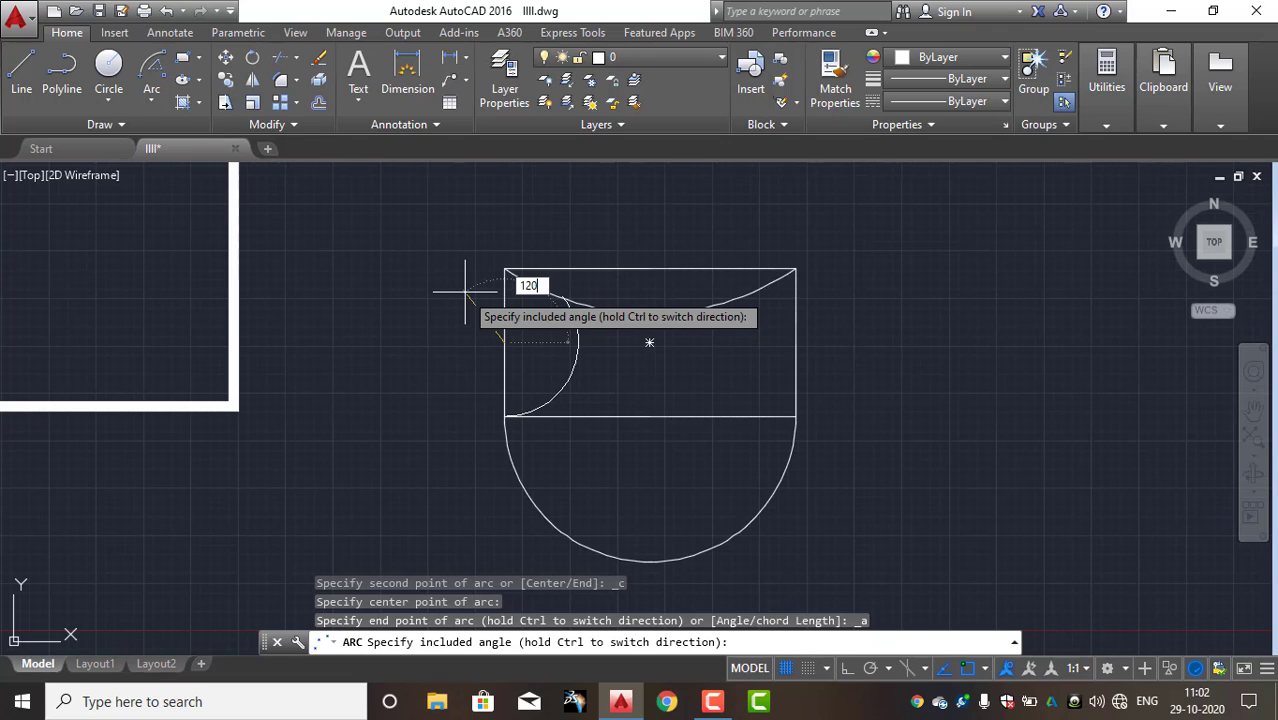
{"action": "type", "text": "120"}
{"action": "key", "text": "Return"}
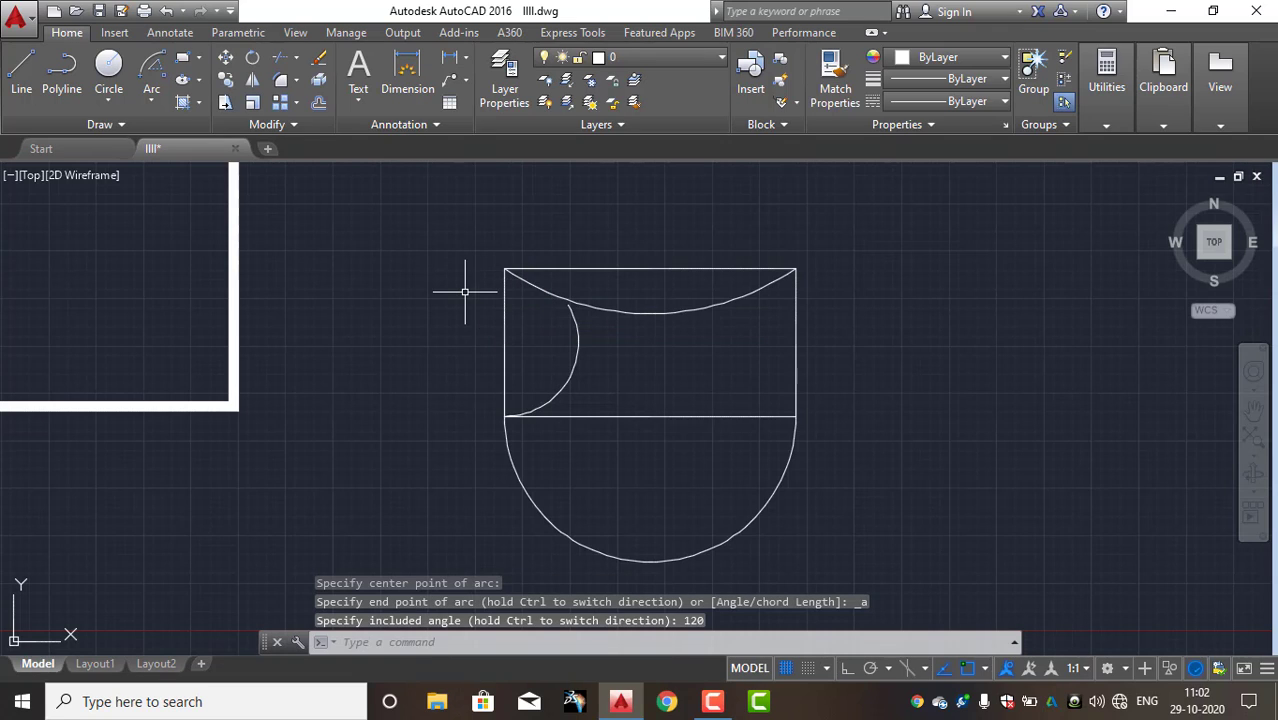
{"action": "left_click", "coordinate": [578, 354]}
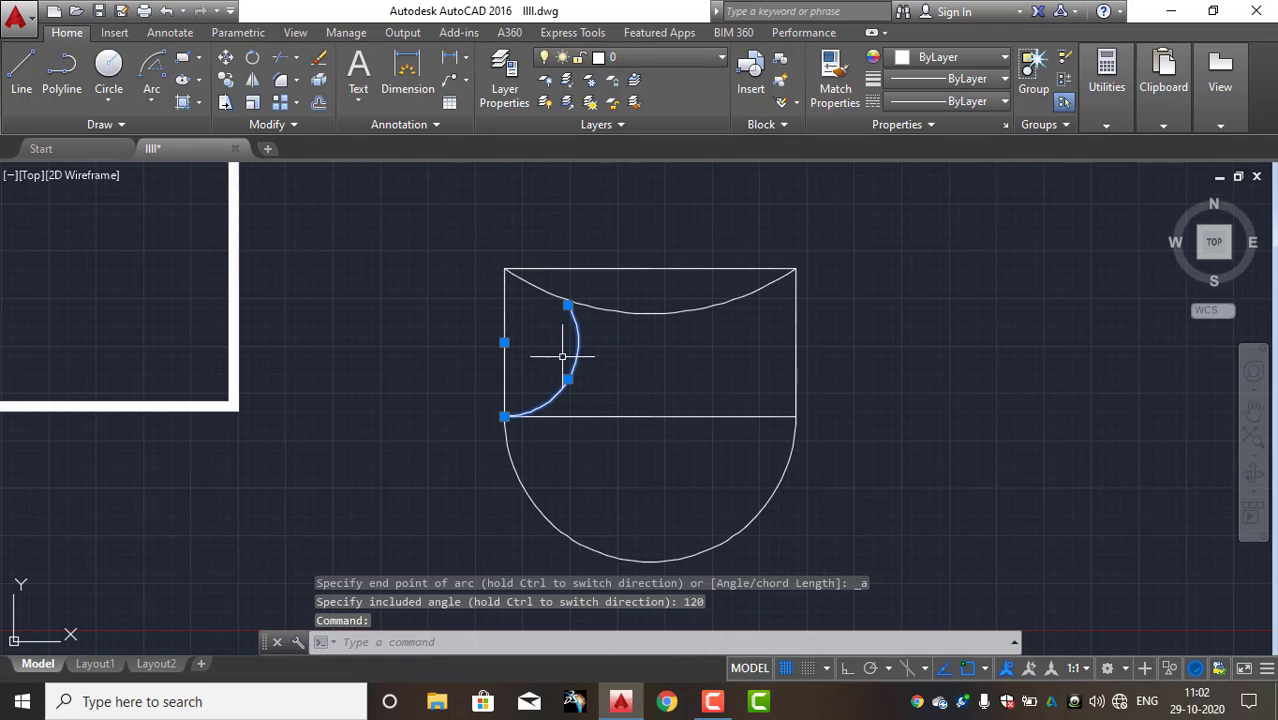
{"action": "key", "text": "Escape"}
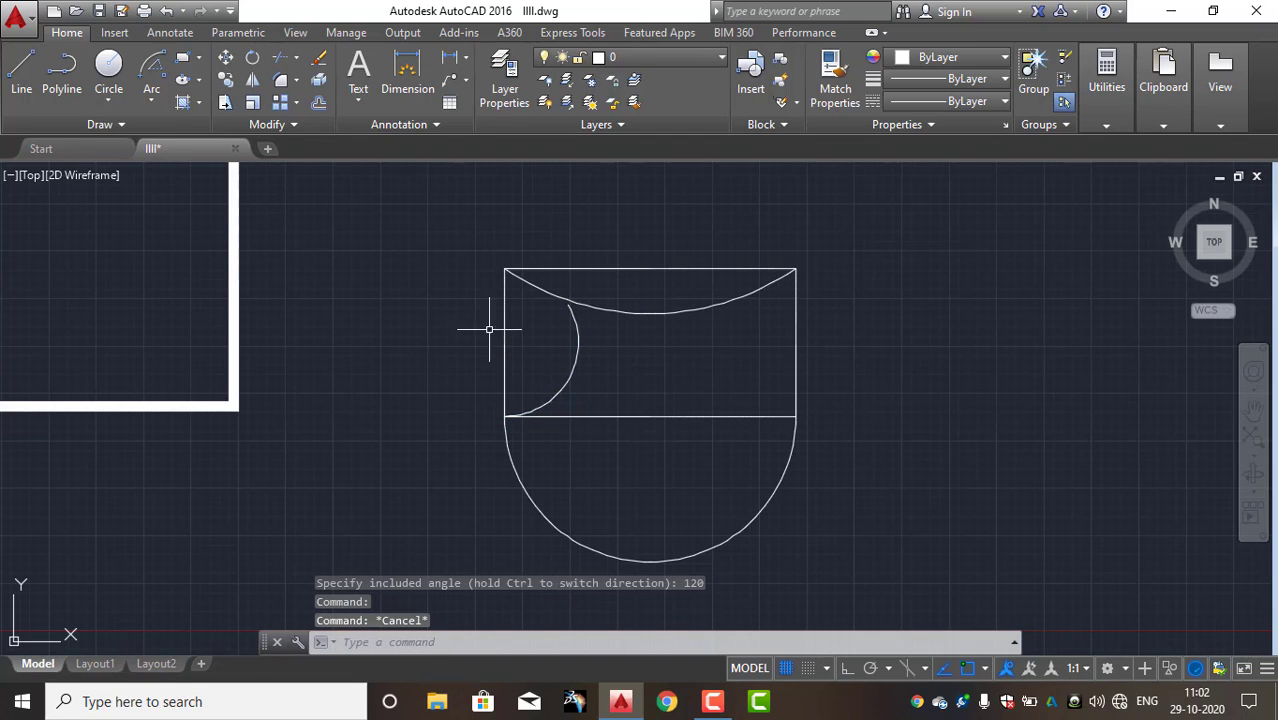
- Draw a Start, Center, Length arc from the rectangle's lower-right corner, centred on the right edge's midpoint, with a chord length of 150
{"action": "left_click", "coordinate": [150, 98]}
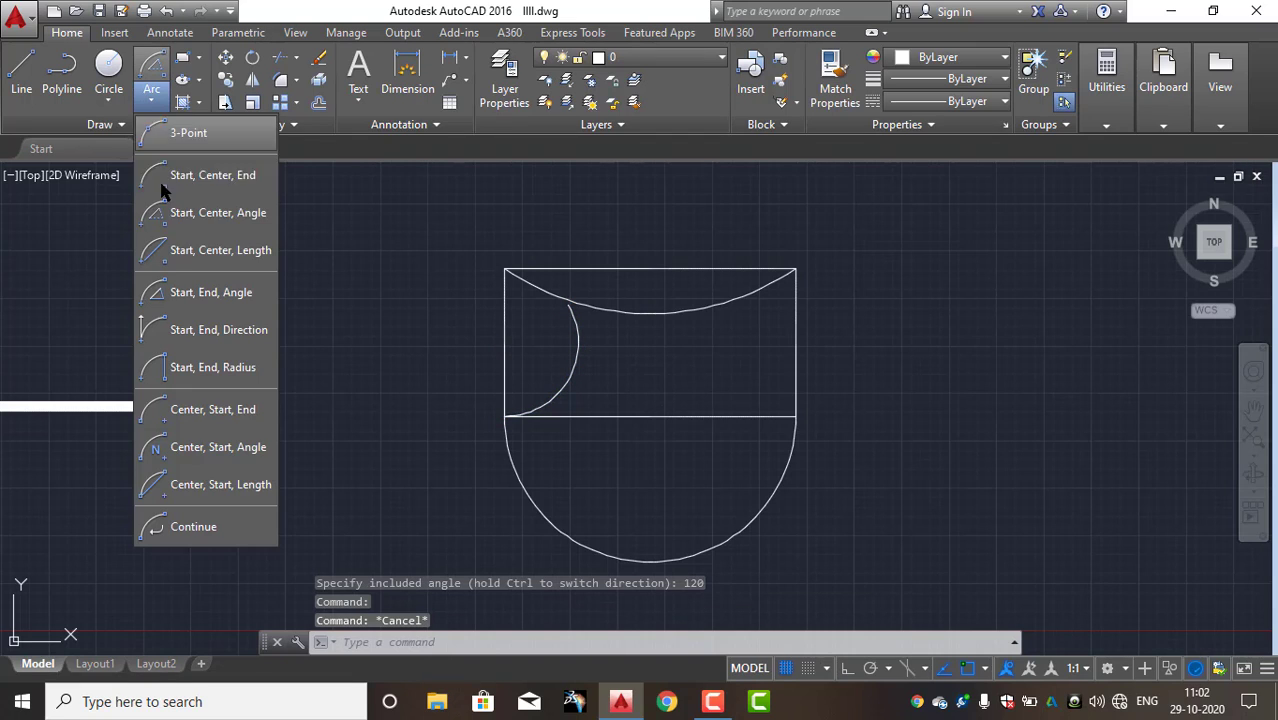
{"action": "left_click", "coordinate": [181, 250]}
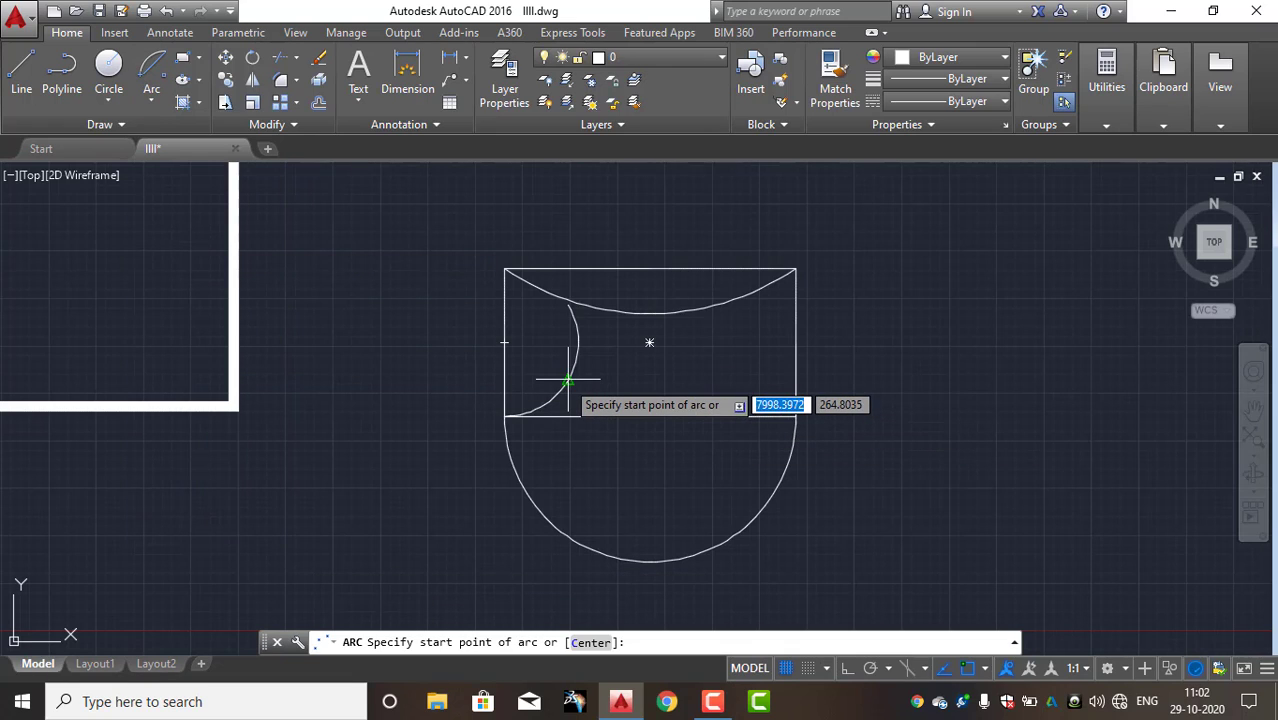
{"action": "left_click", "coordinate": [795, 416]}
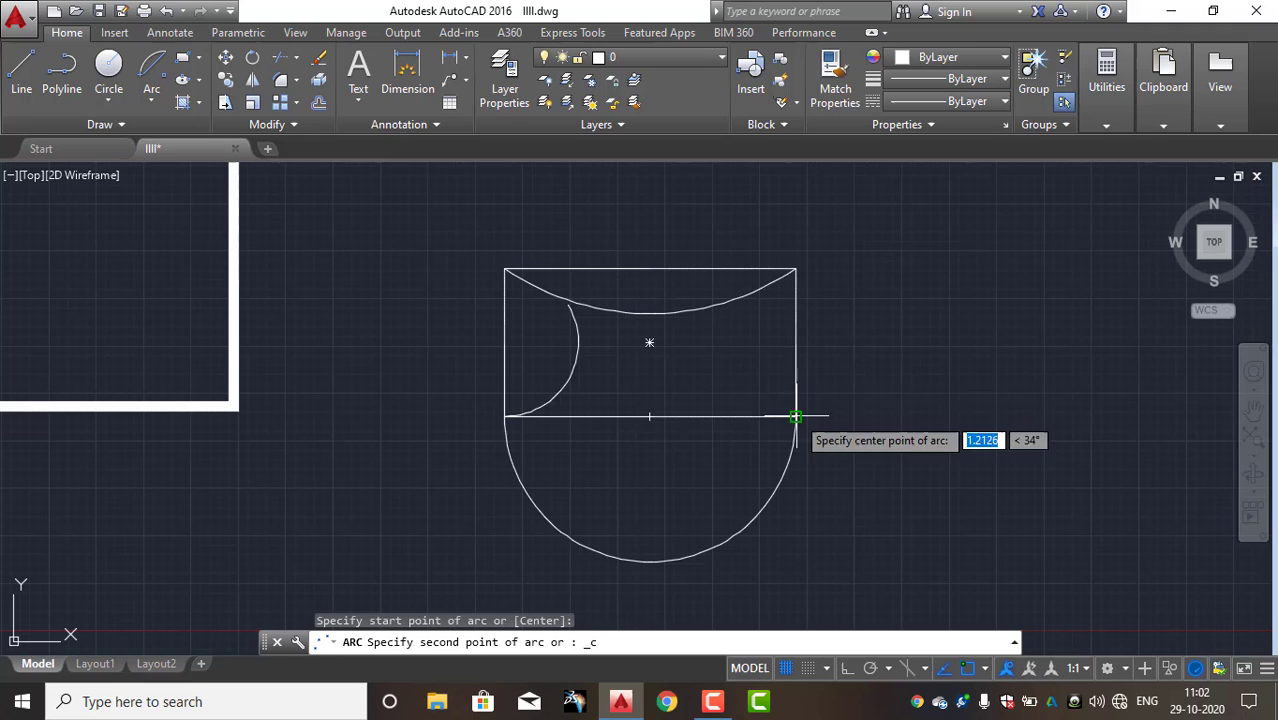
{"action": "left_click", "coordinate": [795, 343]}
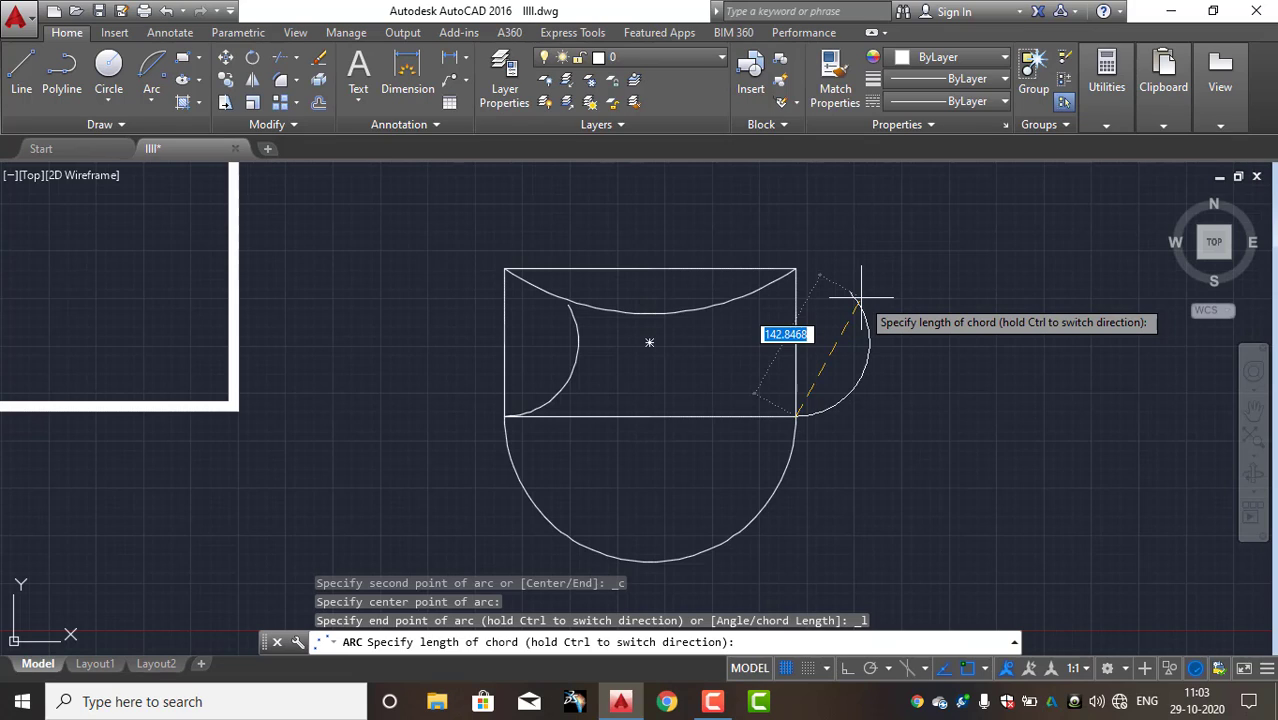
{"action": "key", "text": "Return"}
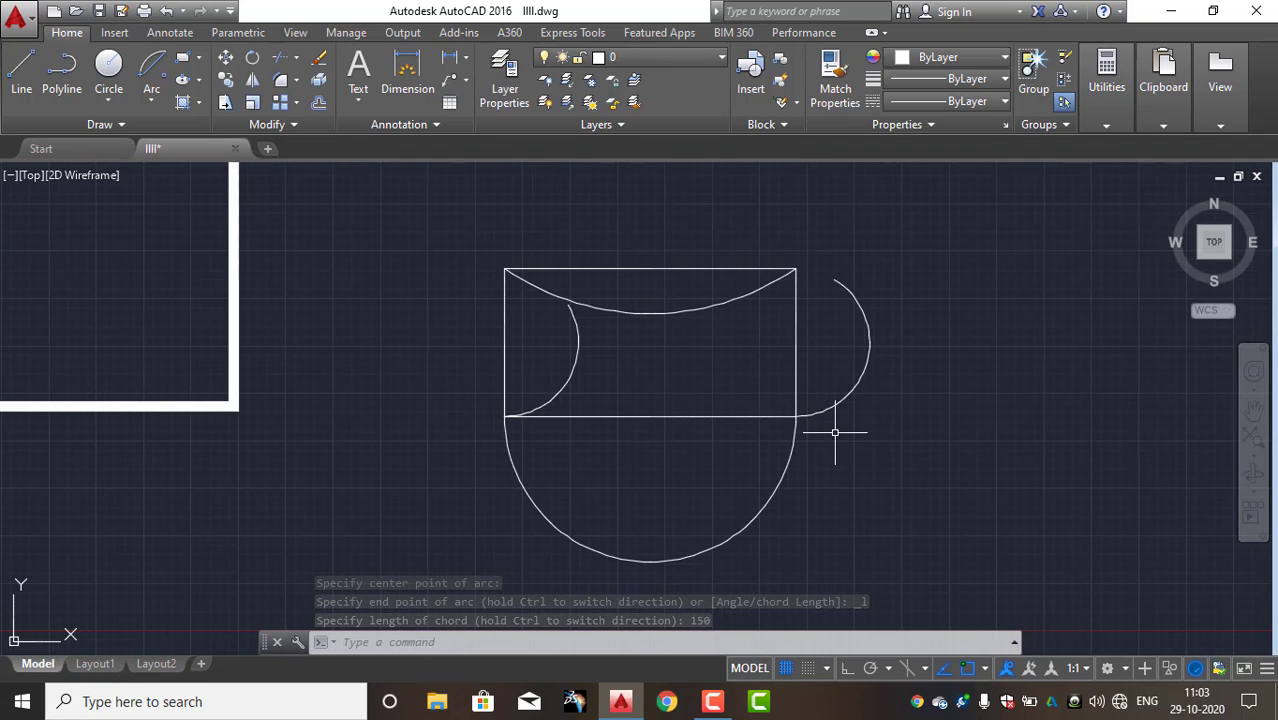
- Draw a Start, End, Angle arc from the rectangle's upper-left to lower-left corner with a 130° included angle
{"action": "middle_click_drag", "start_coordinate": [810, 434], "coordinate": [710, 428]}
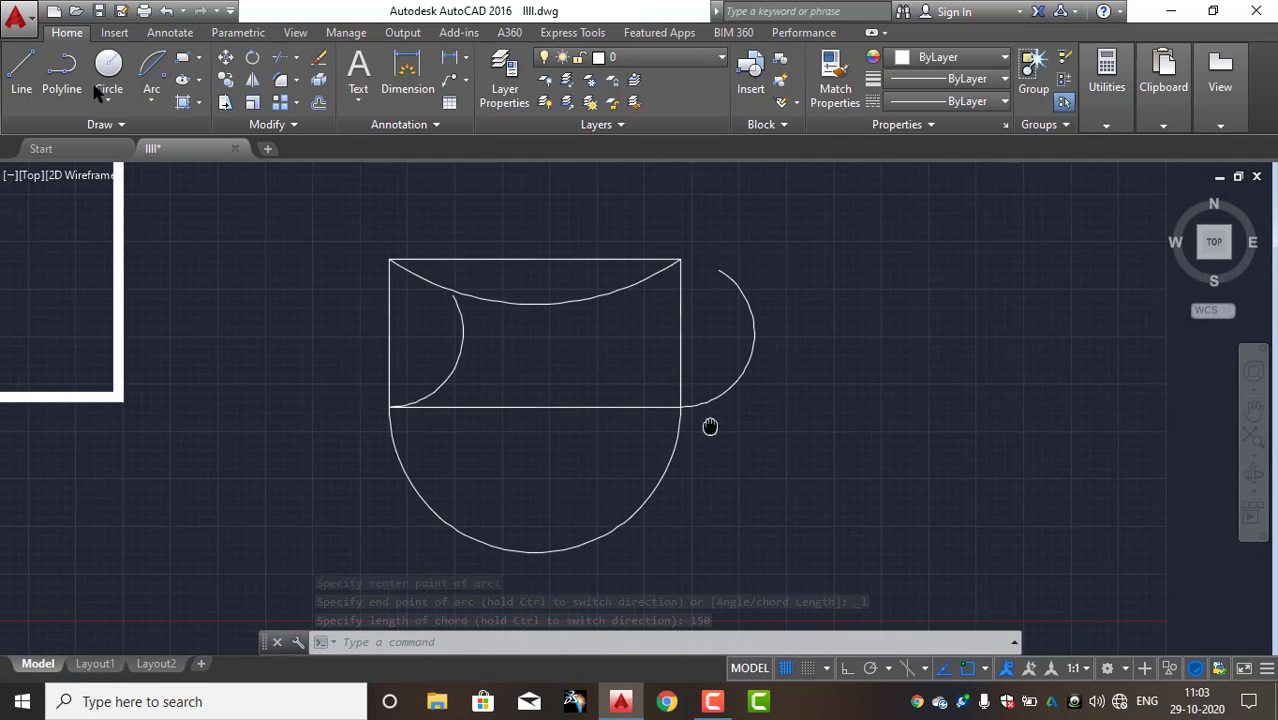
{"action": "left_click", "coordinate": [151, 98]}
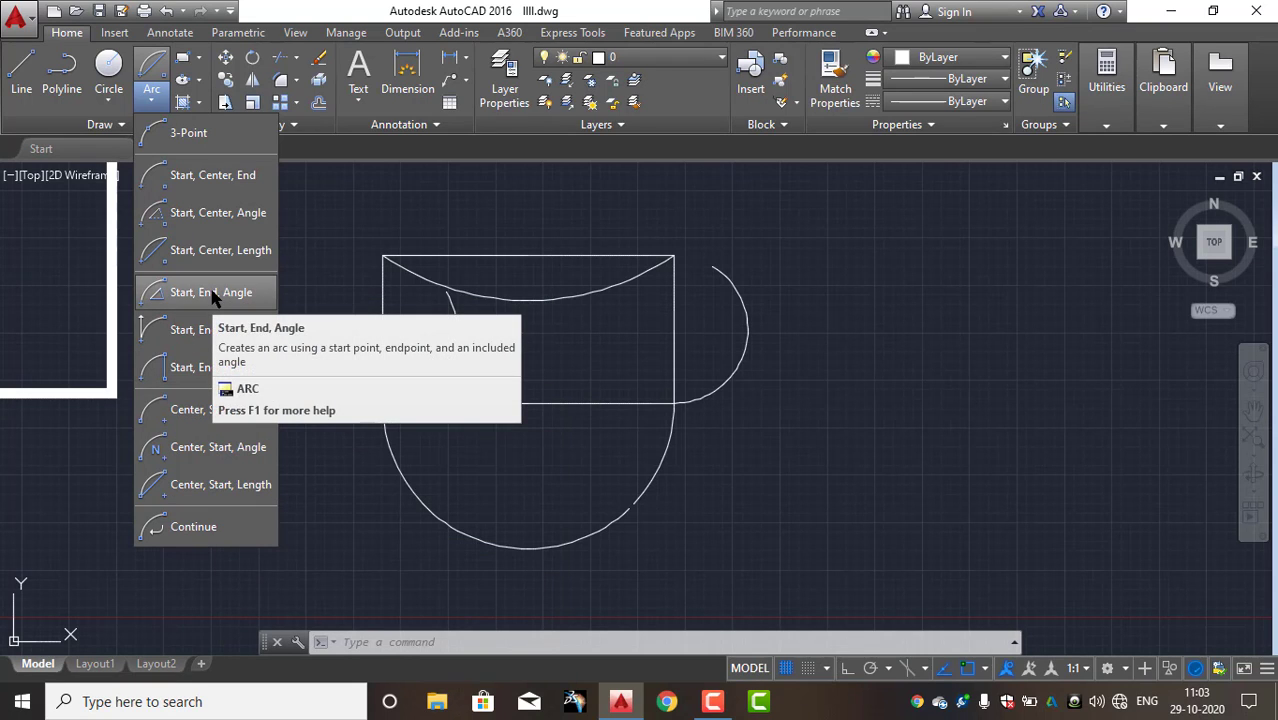
{"action": "left_click", "coordinate": [212, 292]}
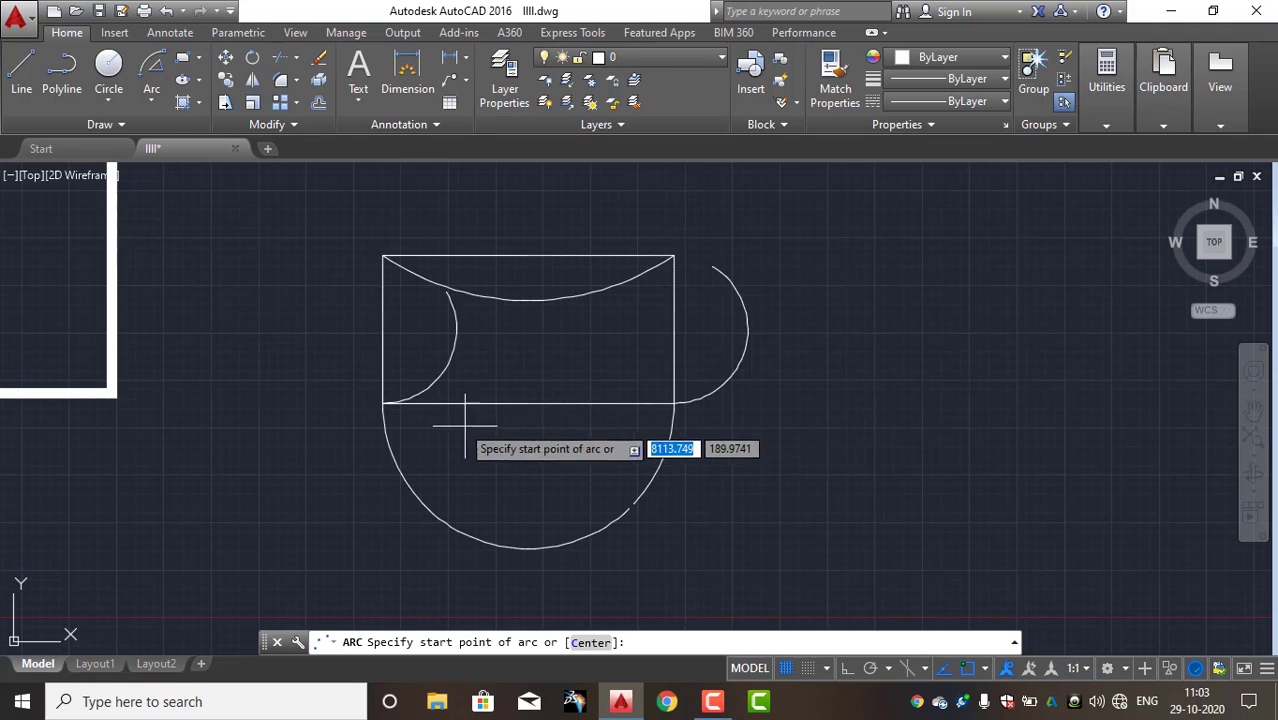
{"action": "left_click", "coordinate": [382, 257]}
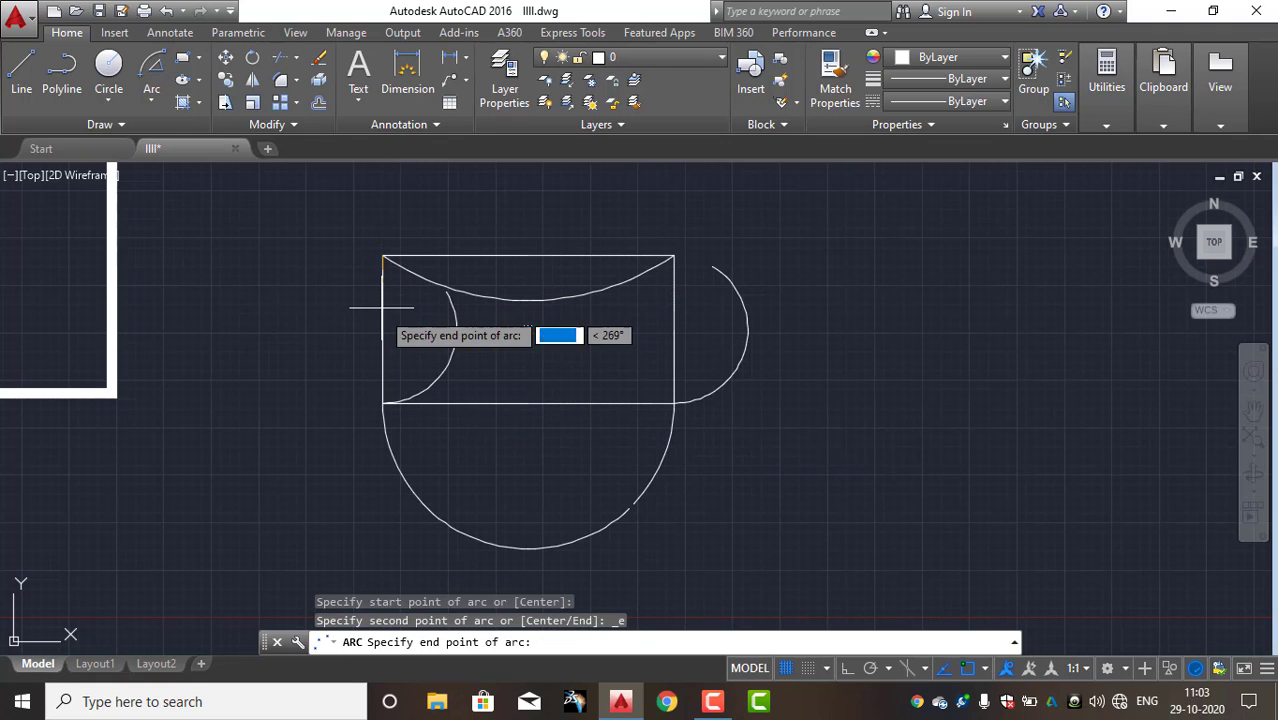
{"action": "left_click", "coordinate": [382, 397]}
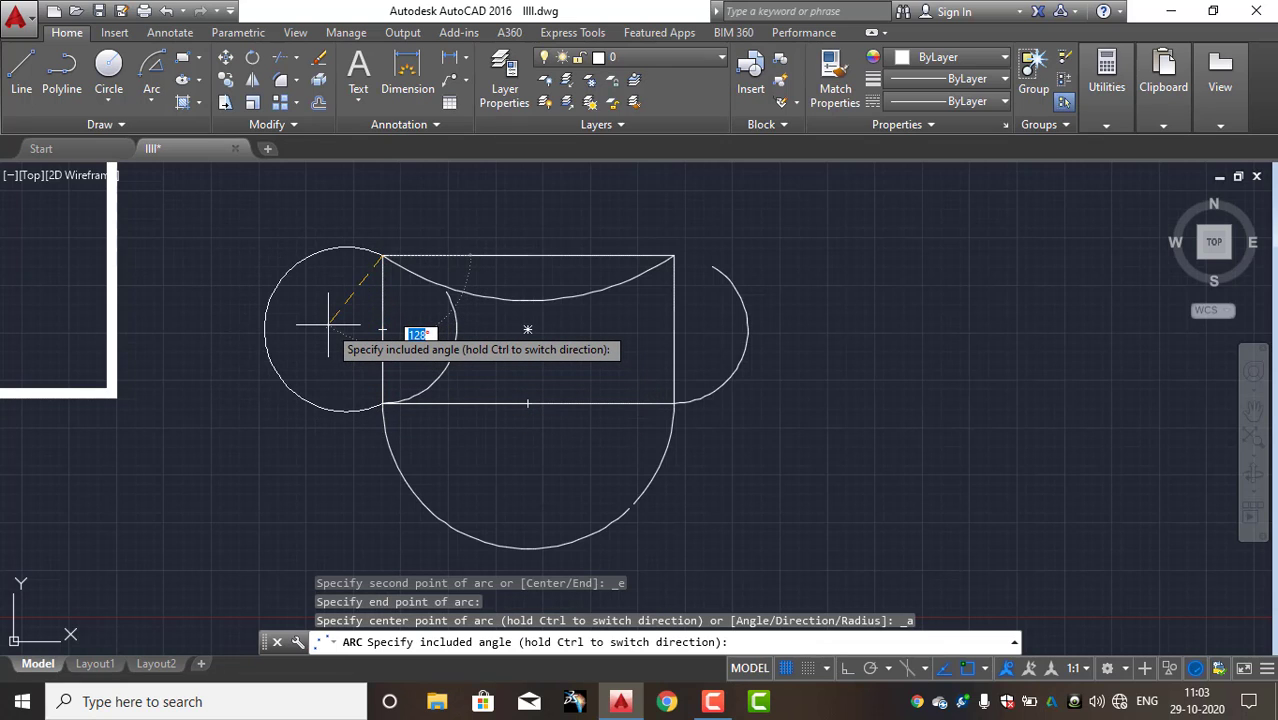
{"action": "type", "text": "130"}
{"action": "key", "text": "Return"}
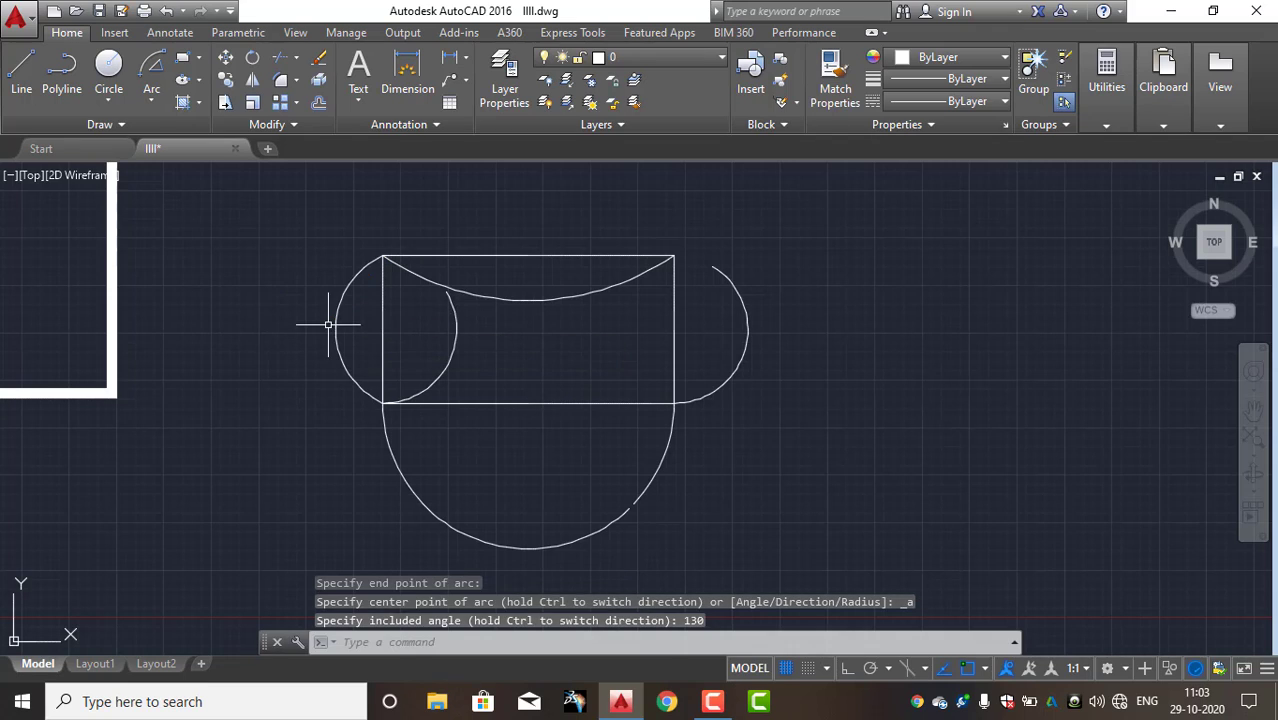
{"action": "left_click", "coordinate": [333, 338]}
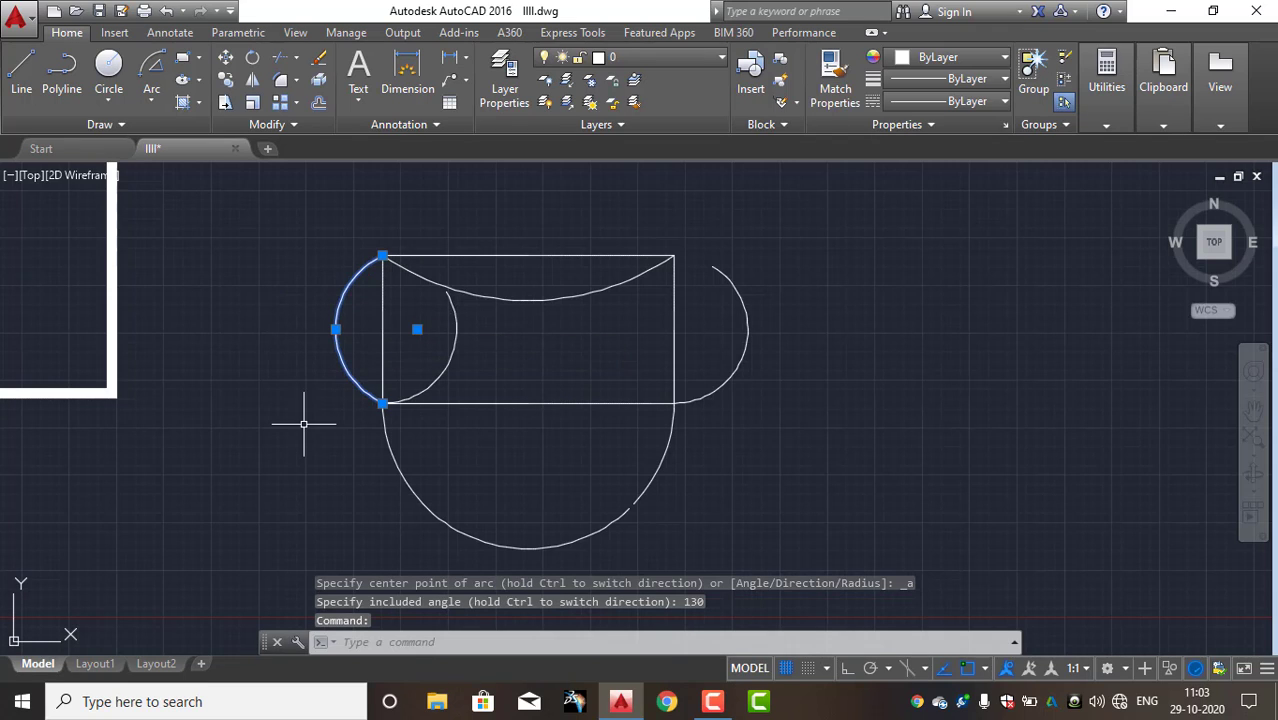
{"action": "key", "text": "Escape"}
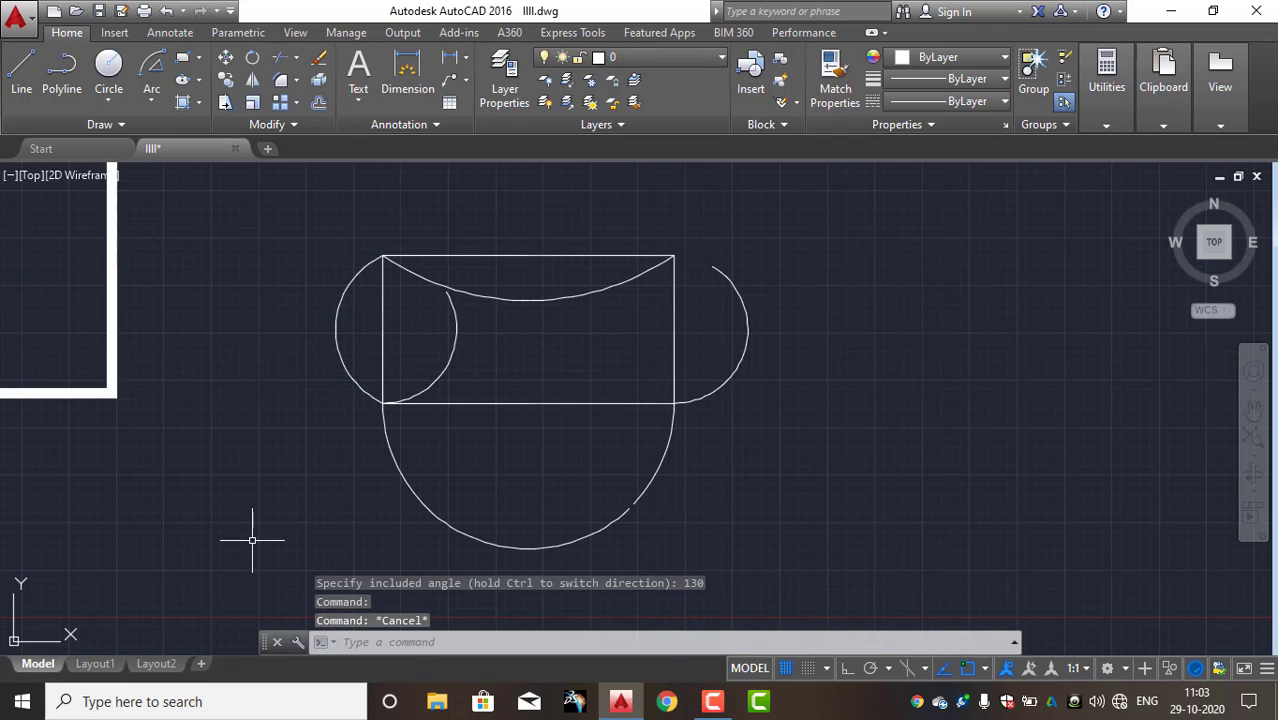
- Draw a Start, End, Direction arc from the rectangle's upper-right to upper-left corner, with the tangent direction set so it bulges above the top edge
{"action": "left_click", "coordinate": [151, 100]}
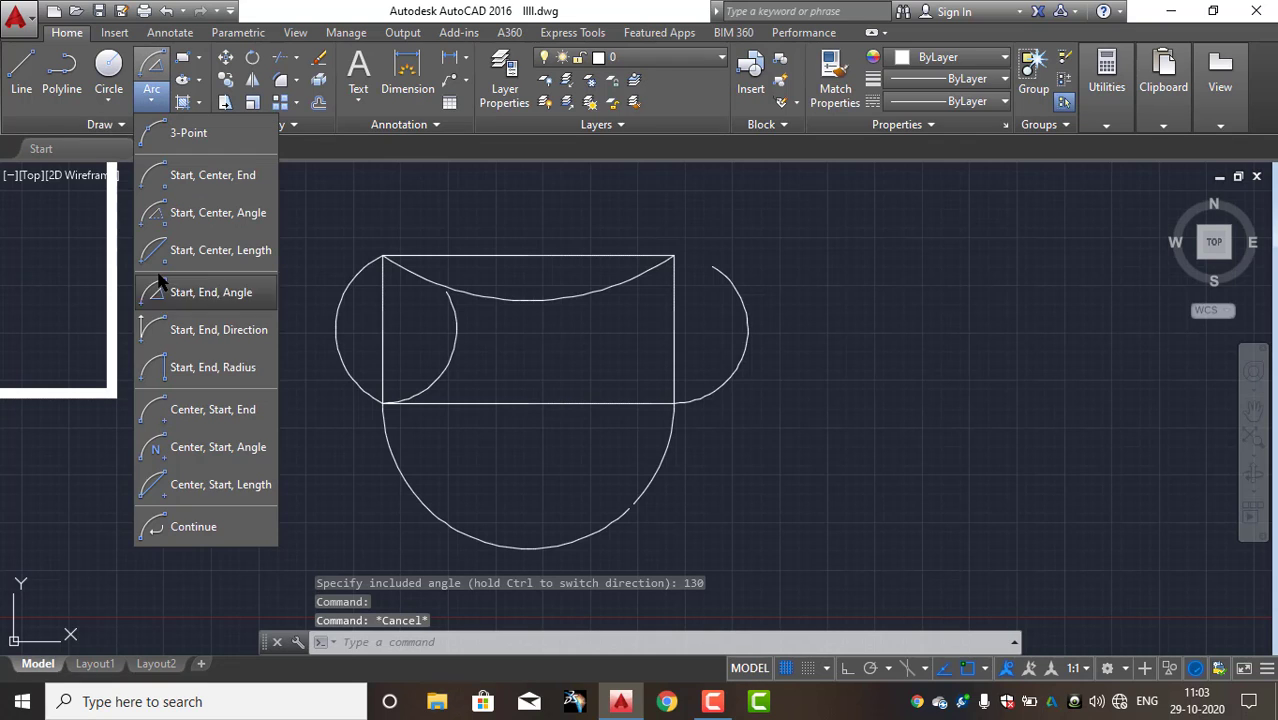
{"action": "left_click", "coordinate": [212, 340]}
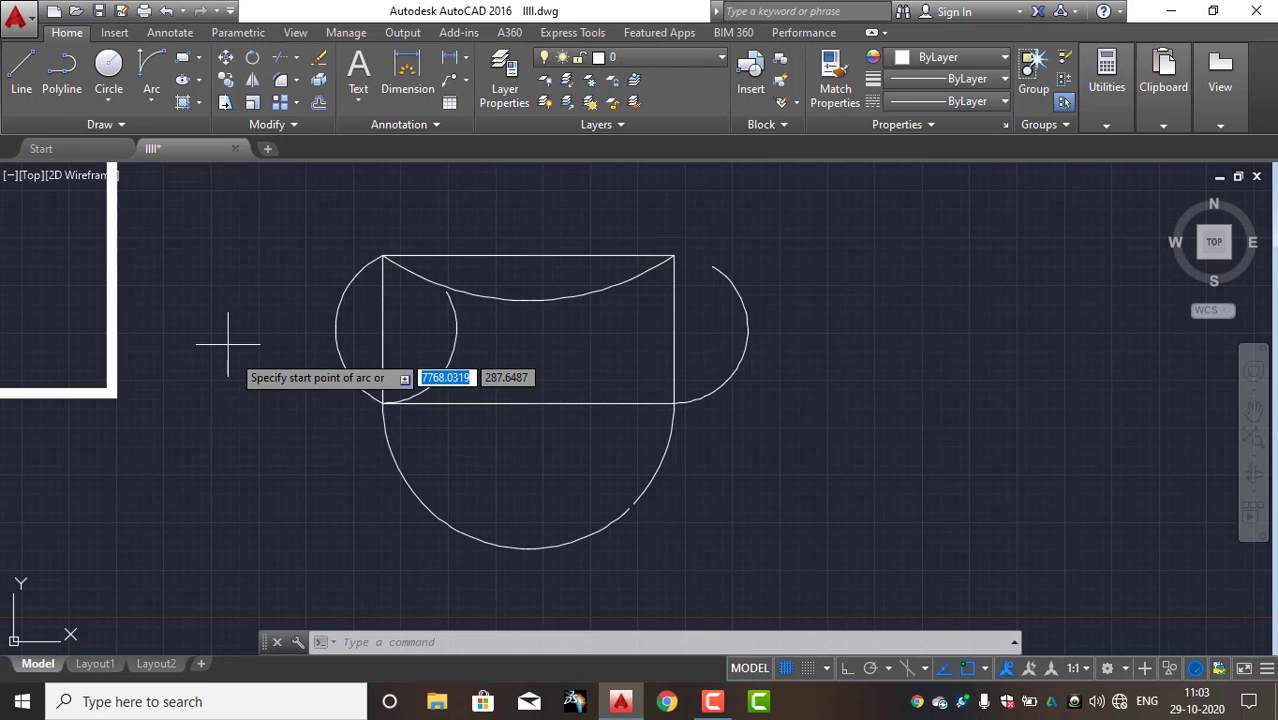
{"action": "middle_click_drag", "start_coordinate": [559, 394], "coordinate": [258, 406]}
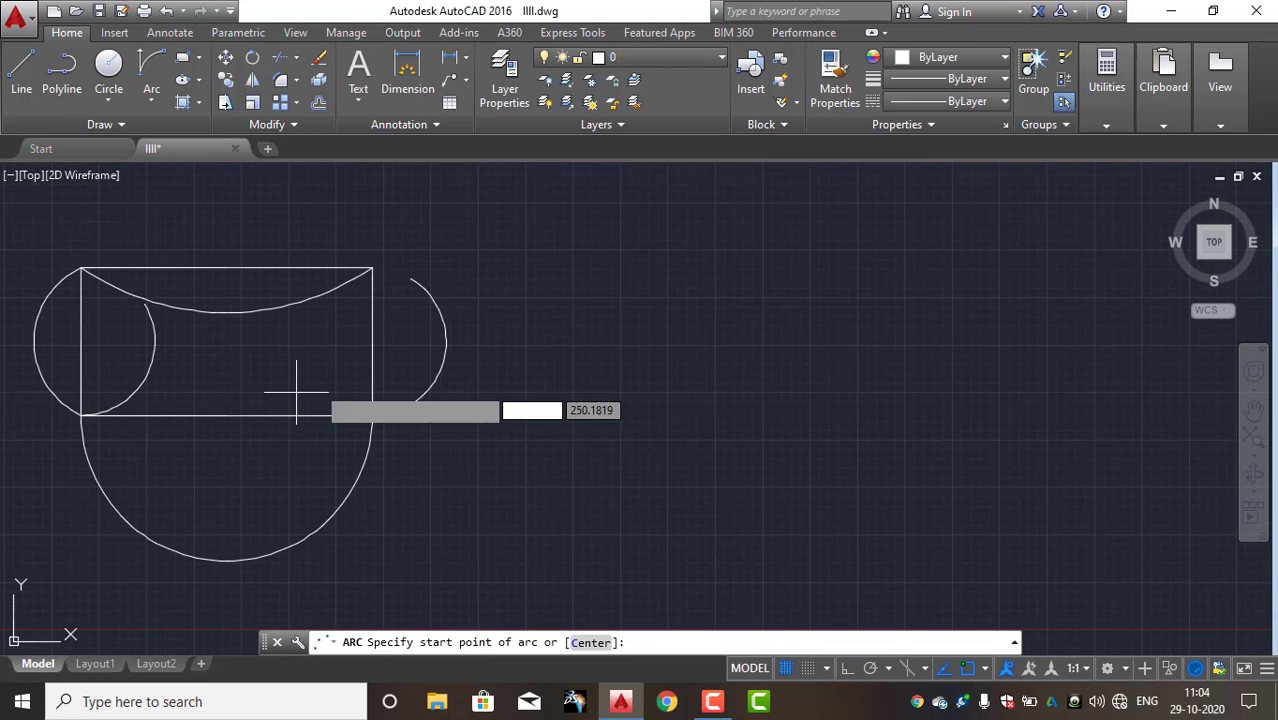
{"action": "left_click", "coordinate": [372, 268]}
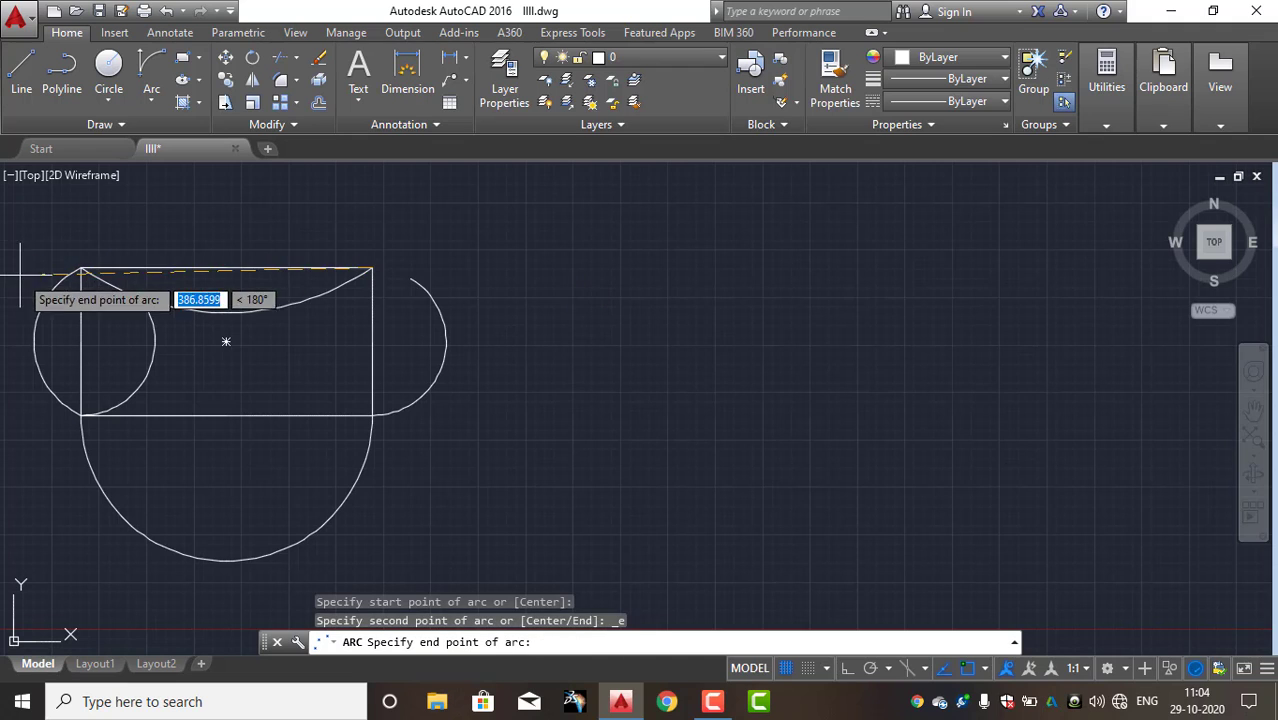
{"action": "left_click", "coordinate": [81, 268]}
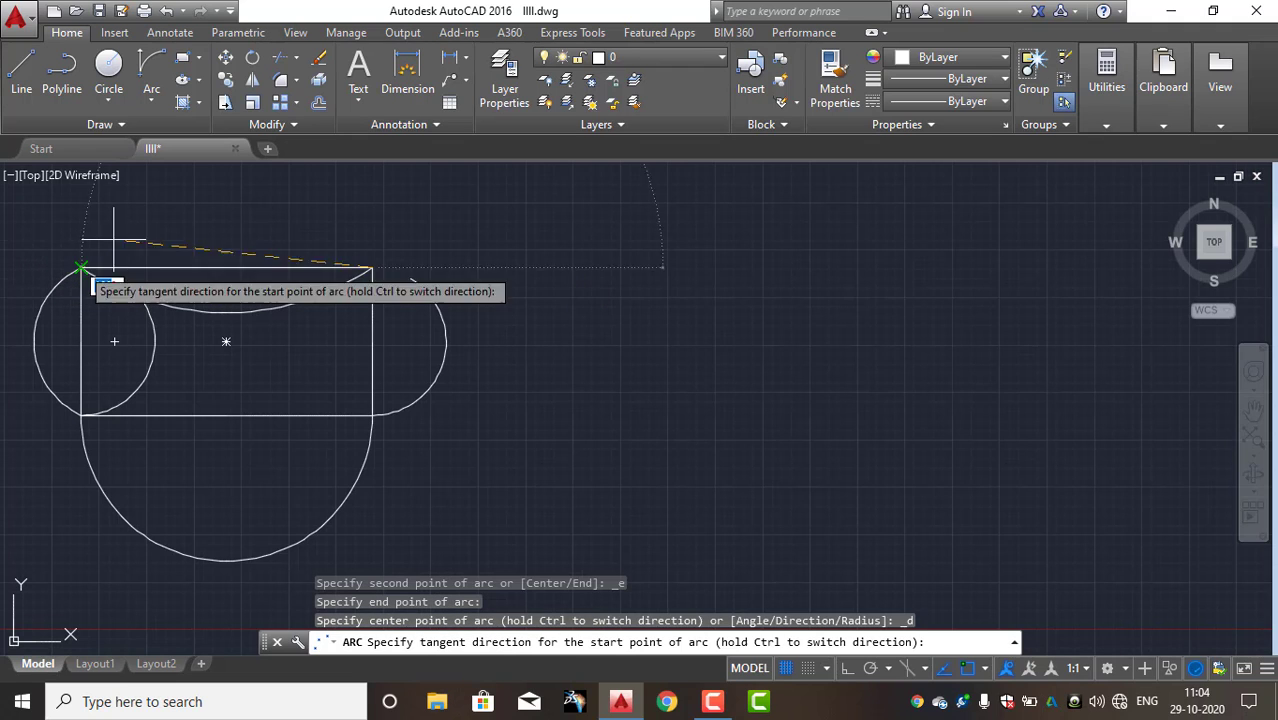
{"action": "middle_click_drag", "start_coordinate": [260, 304], "coordinate": [486, 316]}
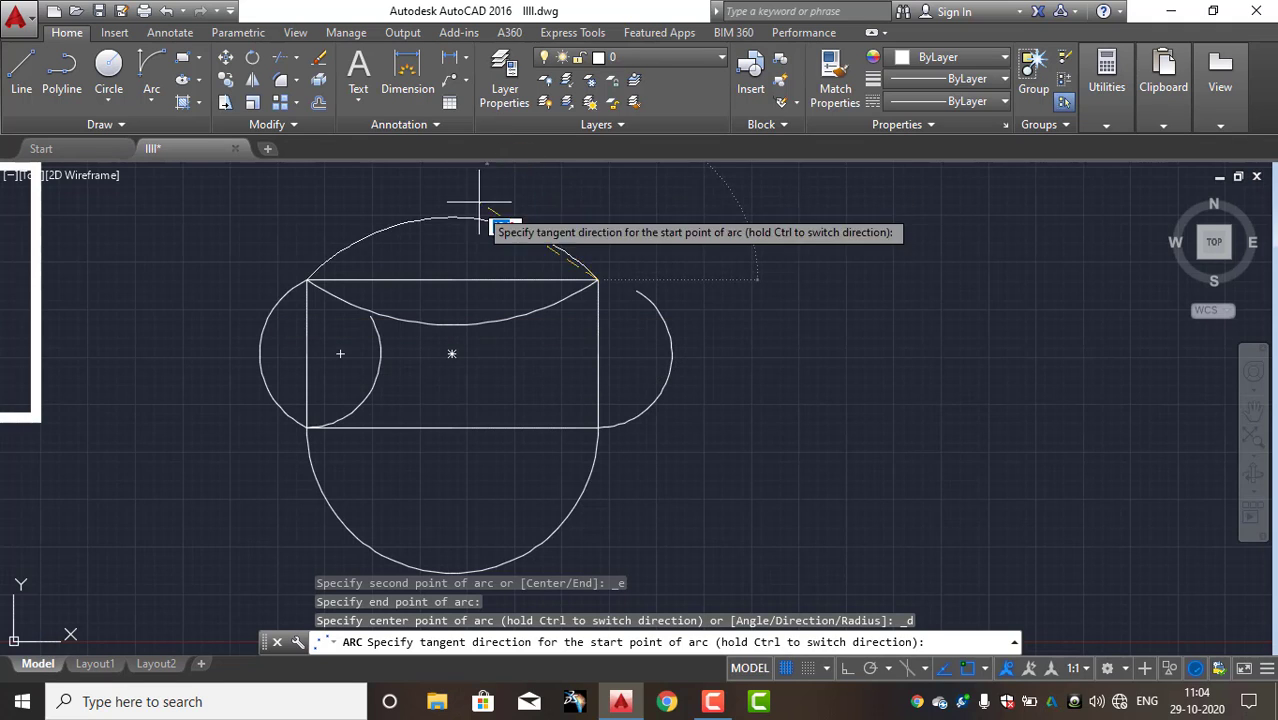
{"action": "middle_click_drag", "start_coordinate": [478, 232], "coordinate": [481, 314]}
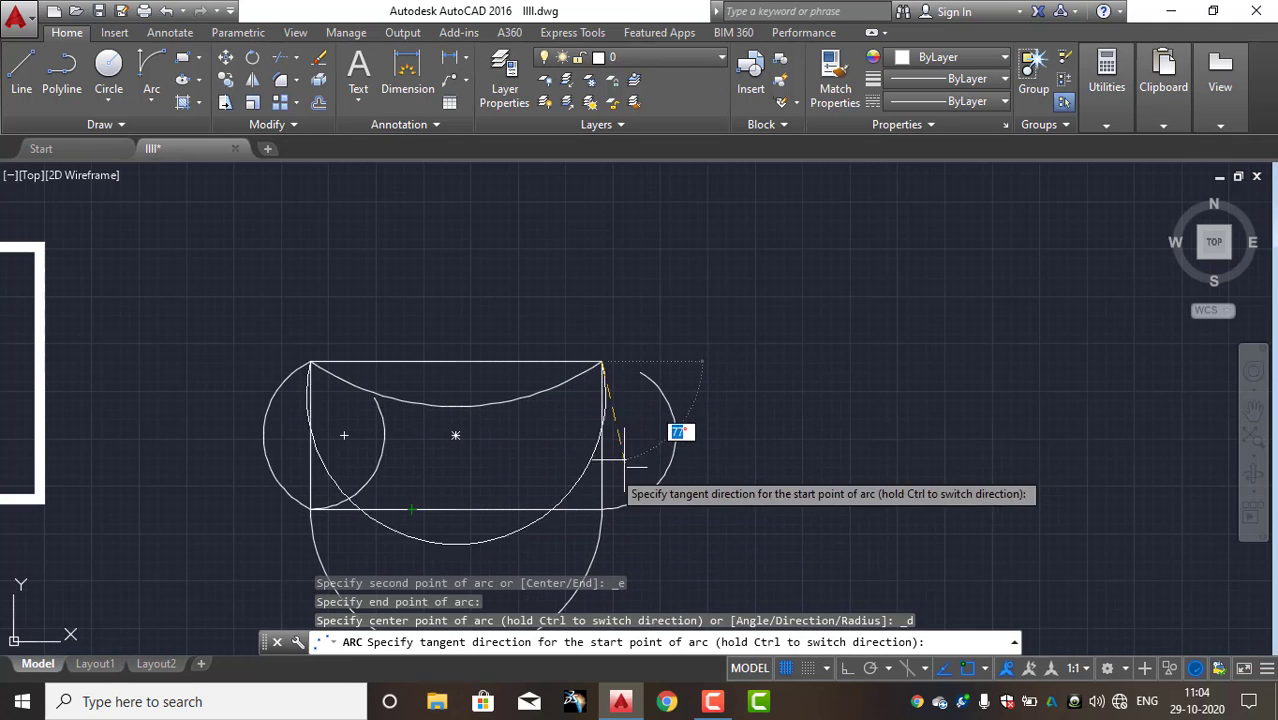
{"action": "left_click", "coordinate": [542, 213]}
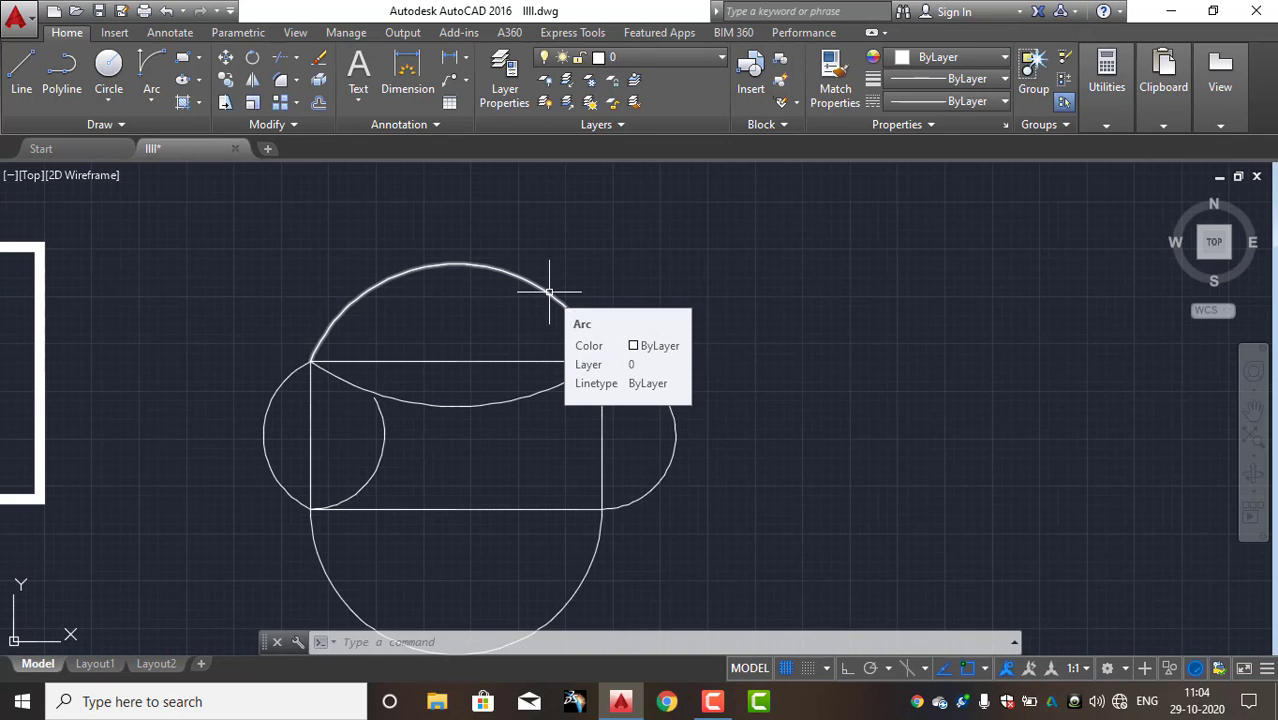
- Draw a Start, End, Radius arc from the rectangle's upper-right to lower-right corner with a radius of 80
{"action": "left_click", "coordinate": [151, 98]}
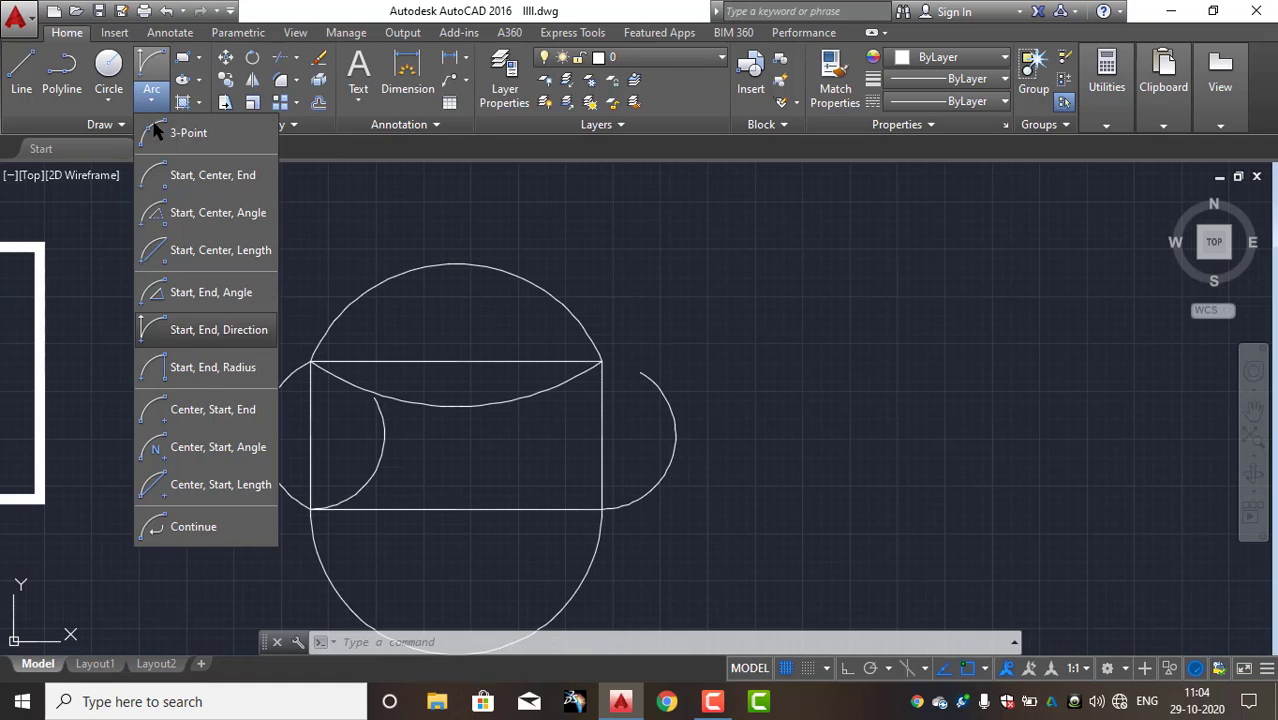
{"action": "left_click", "coordinate": [210, 368]}
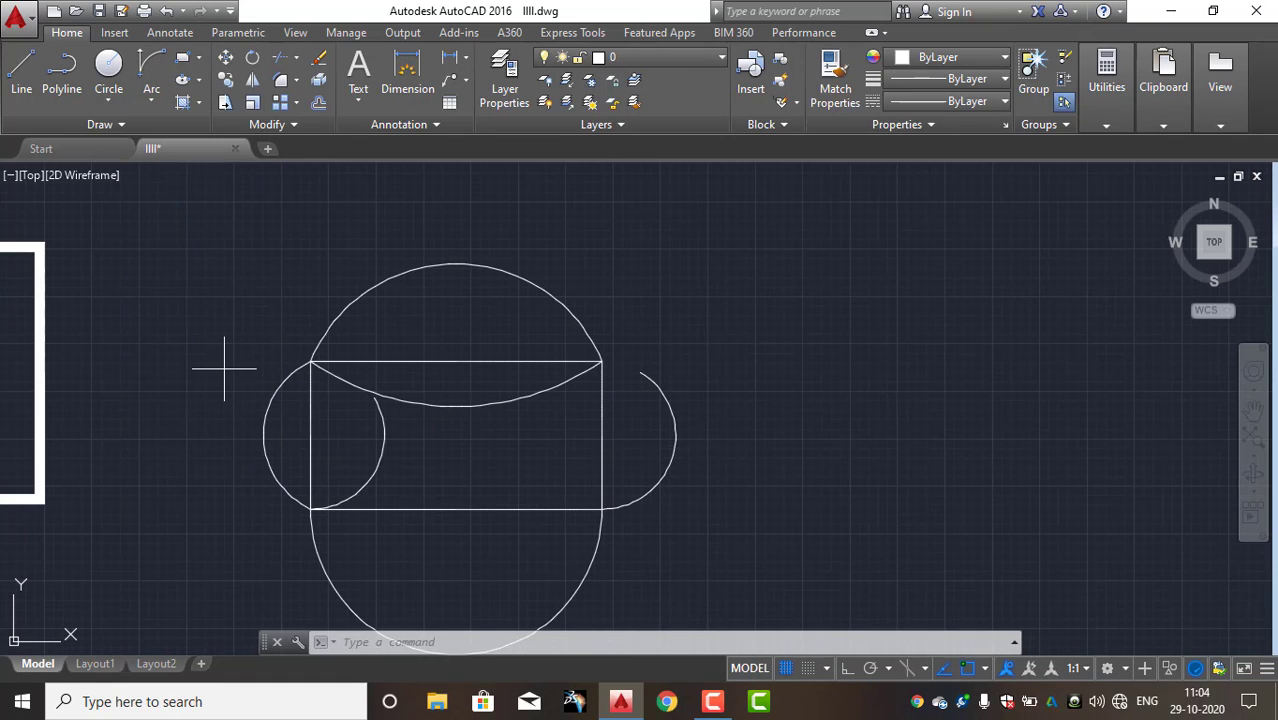
{"action": "left_click", "coordinate": [601, 362]}
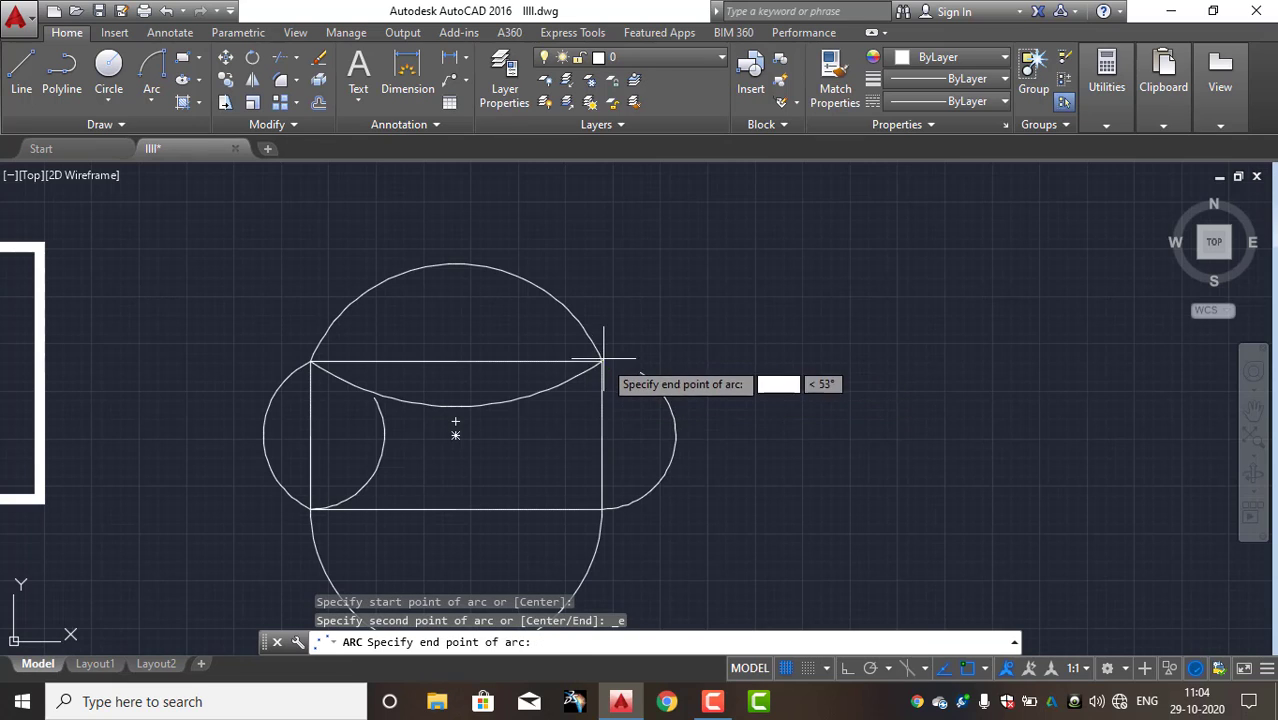
{"action": "left_click", "coordinate": [601, 508]}
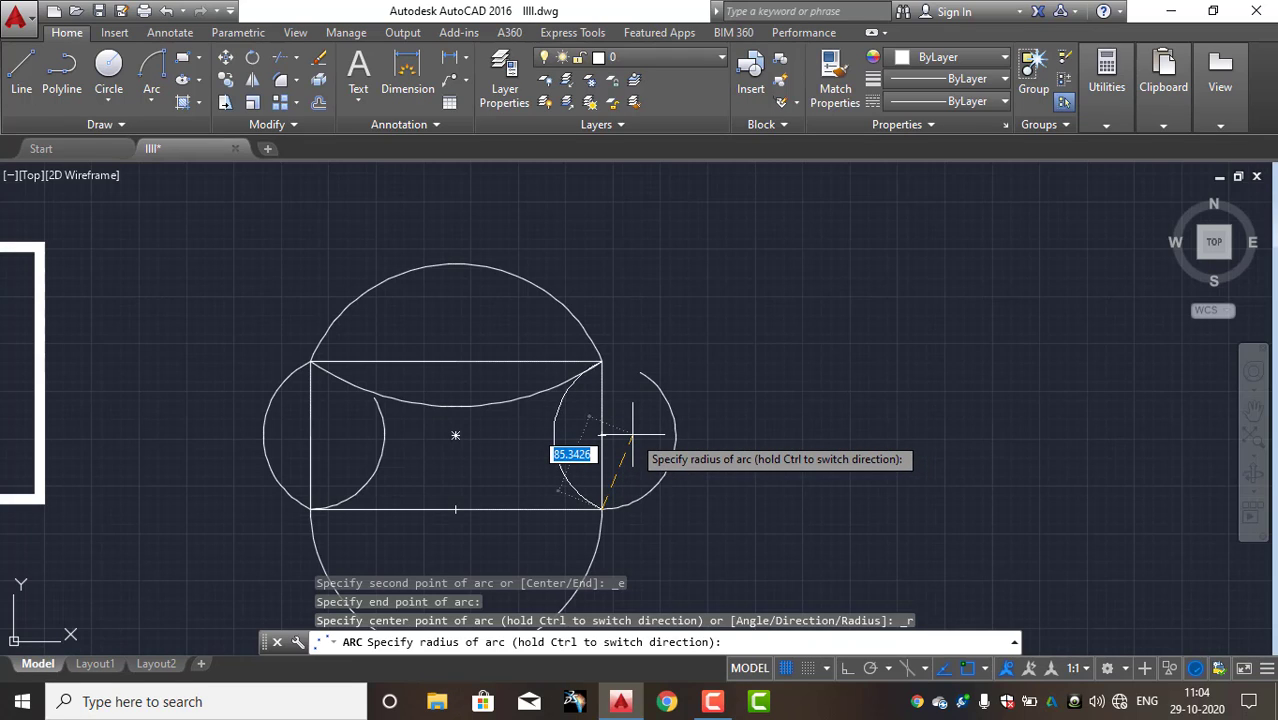
{"action": "key", "text": "Return"}
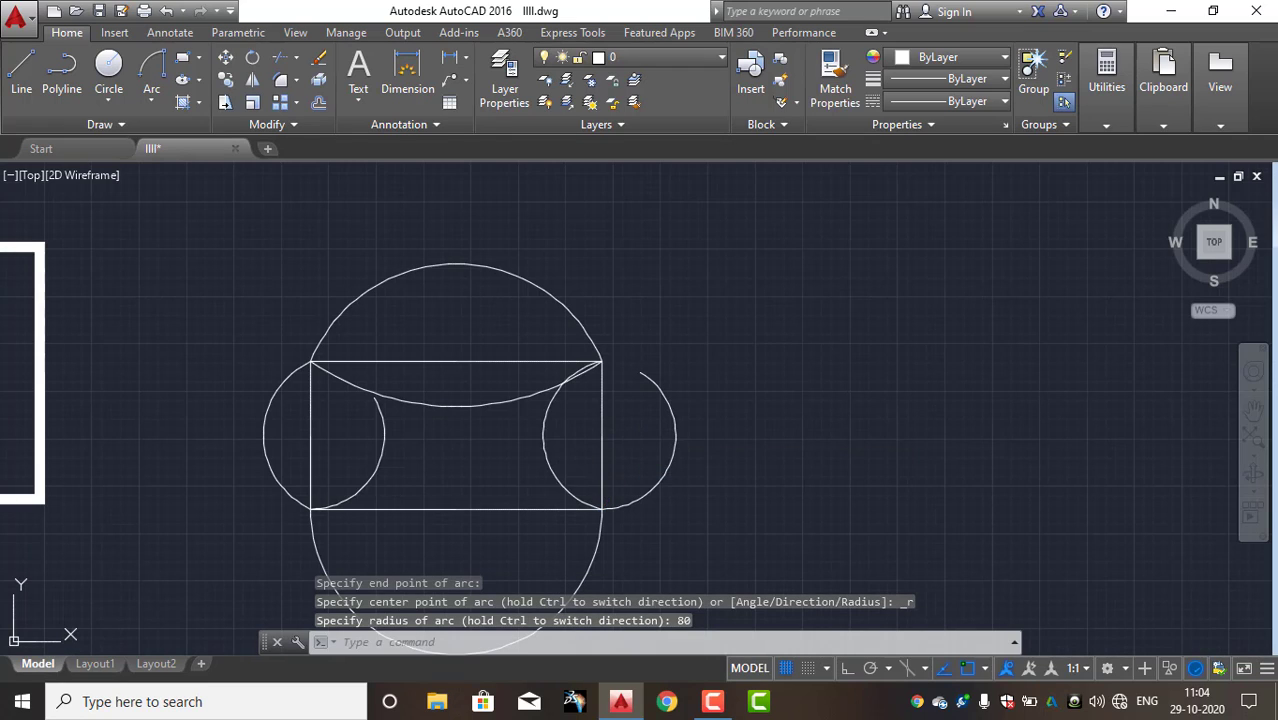
{"action": "left_click", "coordinate": [562, 484]}
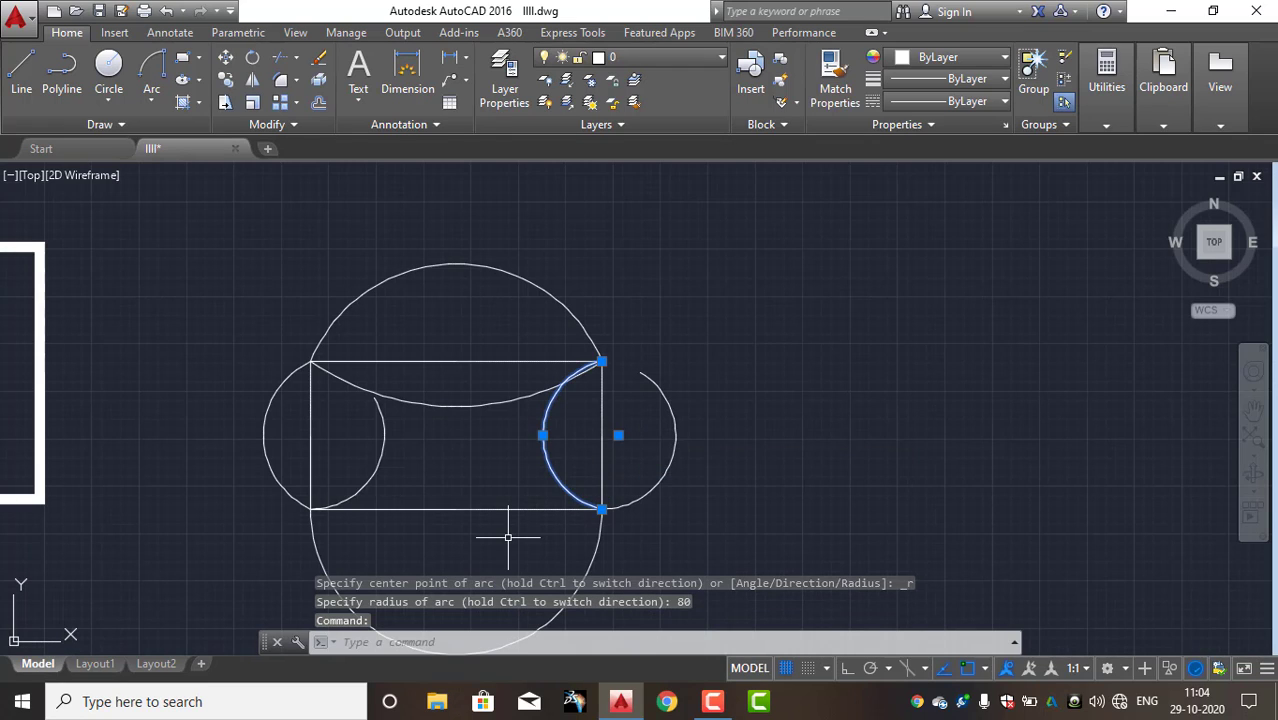
{"action": "key", "text": "Escape"}
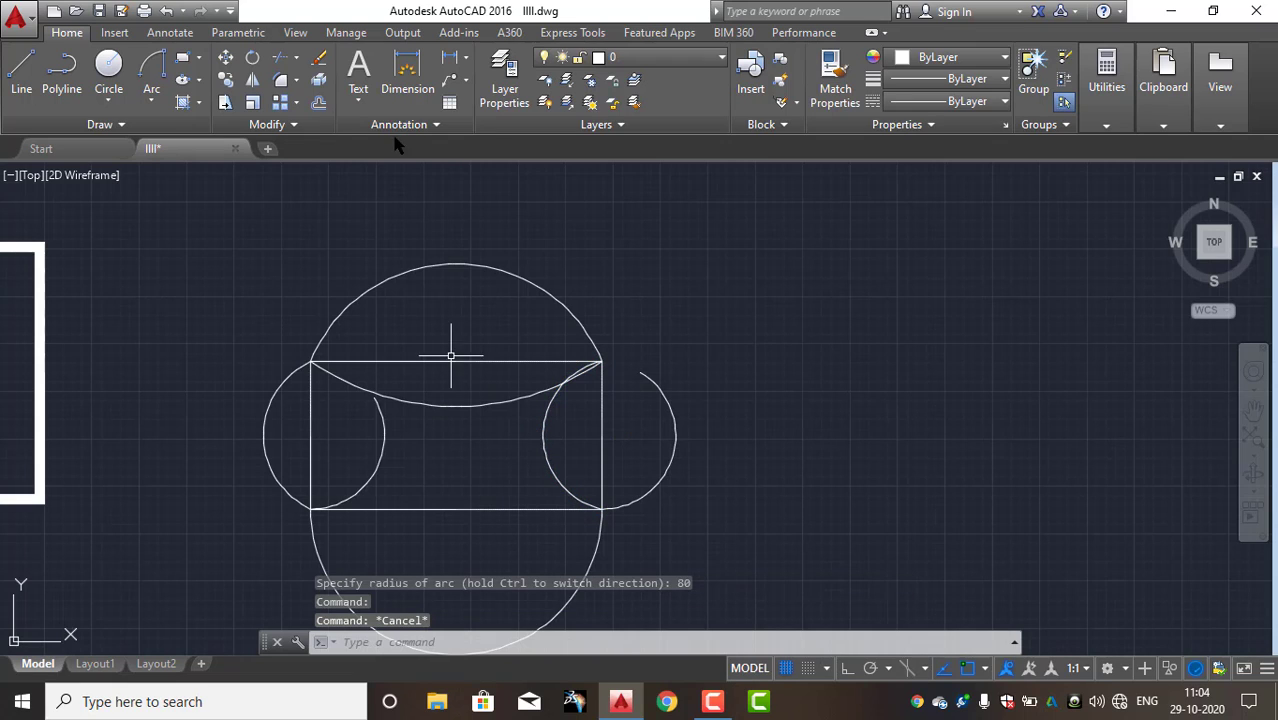
{"action": "left_click", "coordinate": [151, 101]}
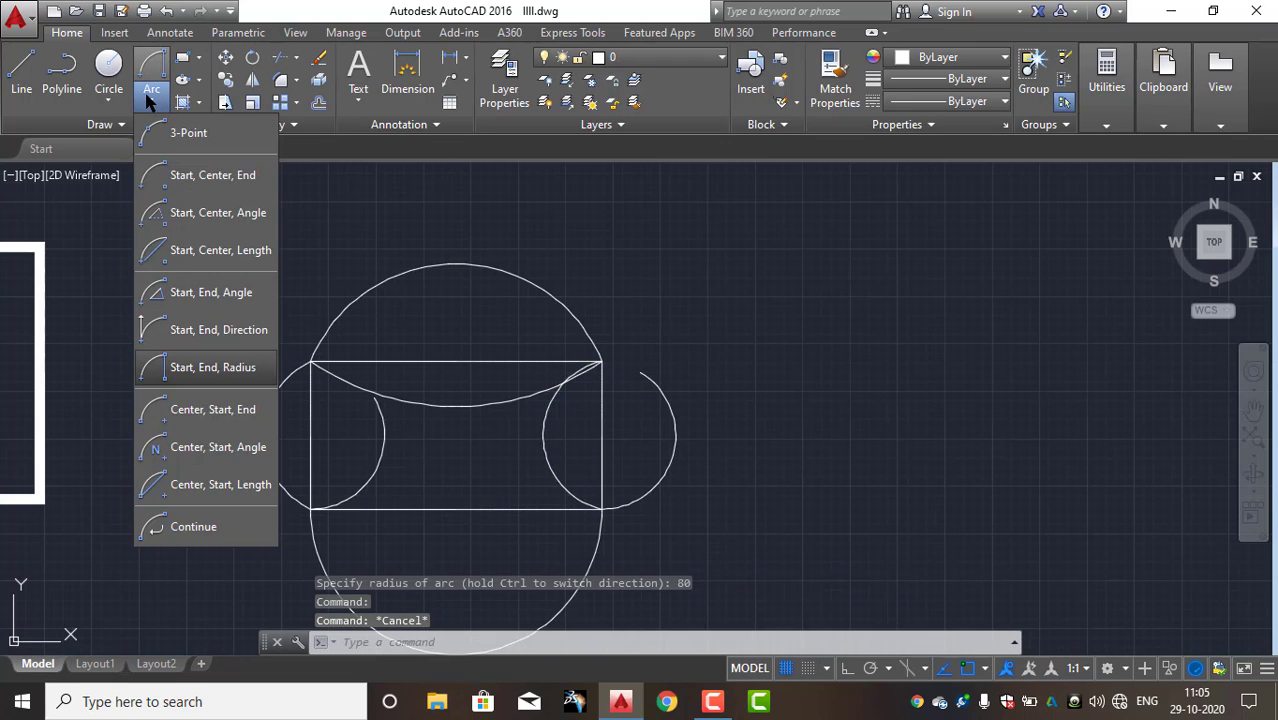
{"action": "left_click", "coordinate": [190, 418]}
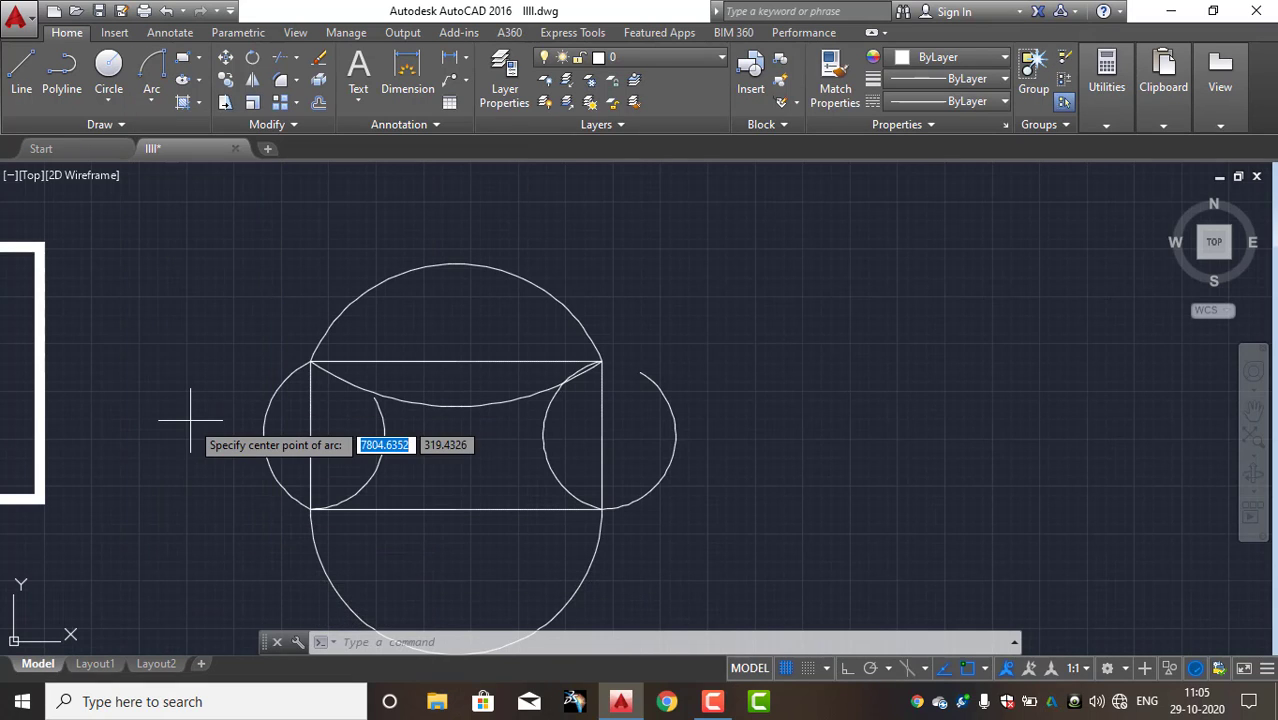
{"action": "scroll", "coordinate": [608, 437], "scroll_direction": "down", "scroll_amount": 2}
{"action": "mouse_move", "coordinate": [608, 437]}
{"action": "middle_mouse_down"}
{"action": "mouse_move", "coordinate": [608, 421]}
{"action": "mouse_move", "coordinate": [503, 383]}
{"action": "middle_mouse_up"}
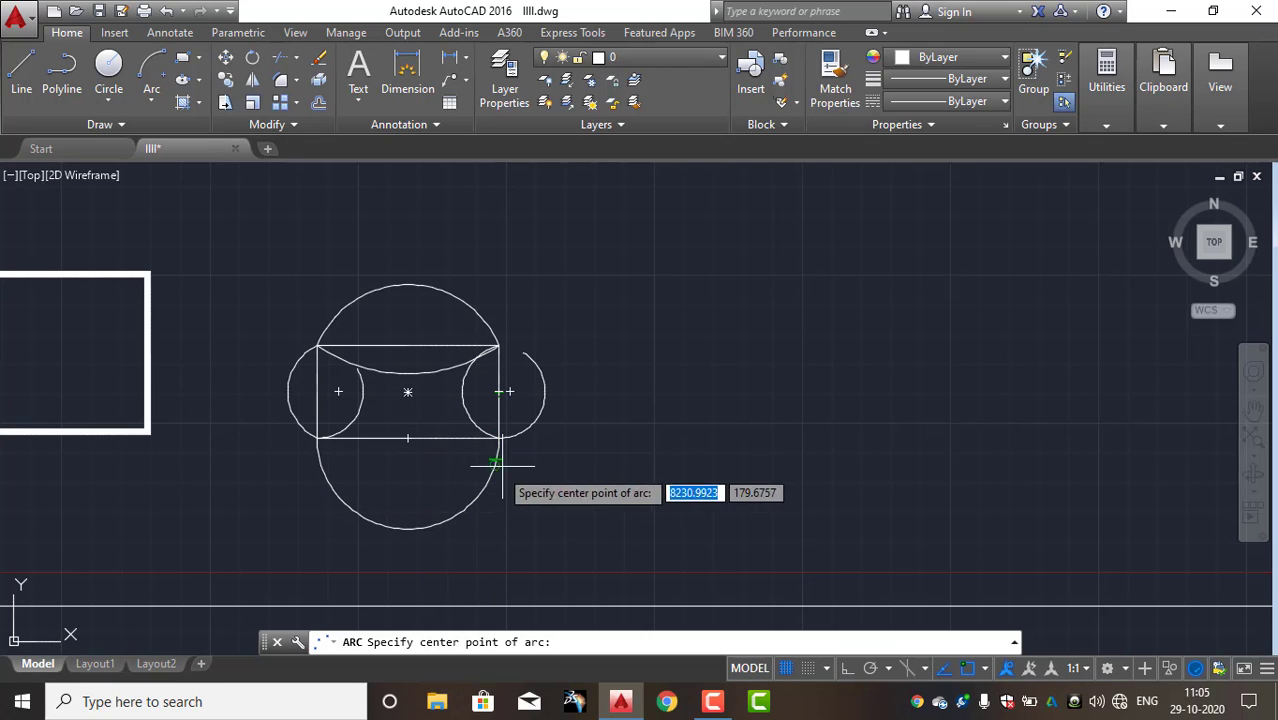
{"action": "left_click", "coordinate": [152, 97]}
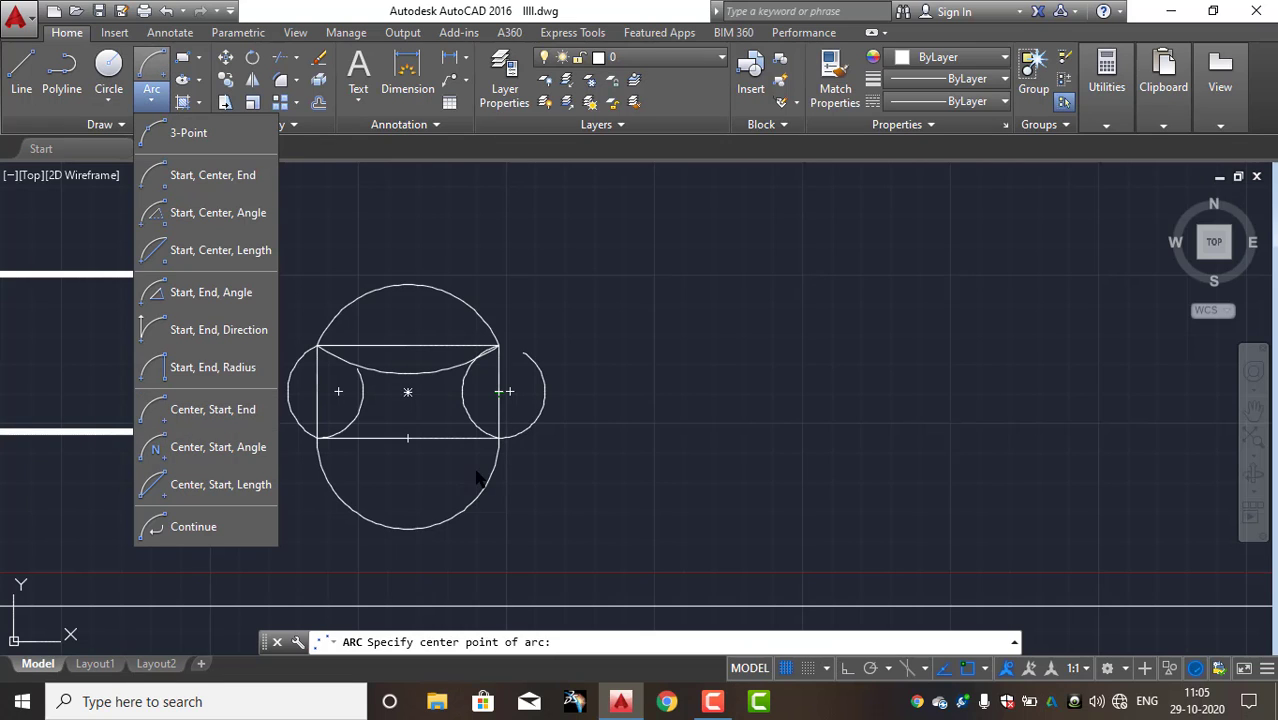
{"action": "left_click", "coordinate": [218, 447]}
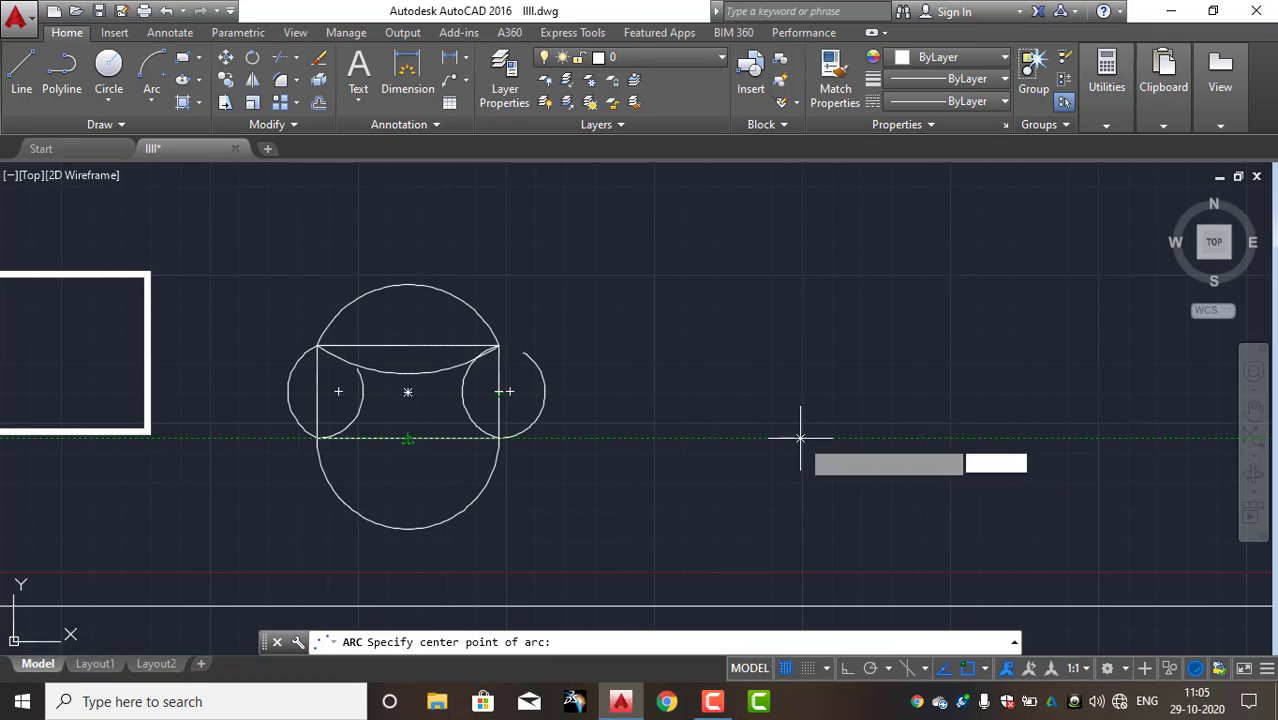
{"action": "key", "text": "Escape"}
- Draw a second rectangle about 509 units wide in the empty area to the right of the existing arcs
{"action": "type", "text": "rec"}
{"action": "key", "text": "Return"}
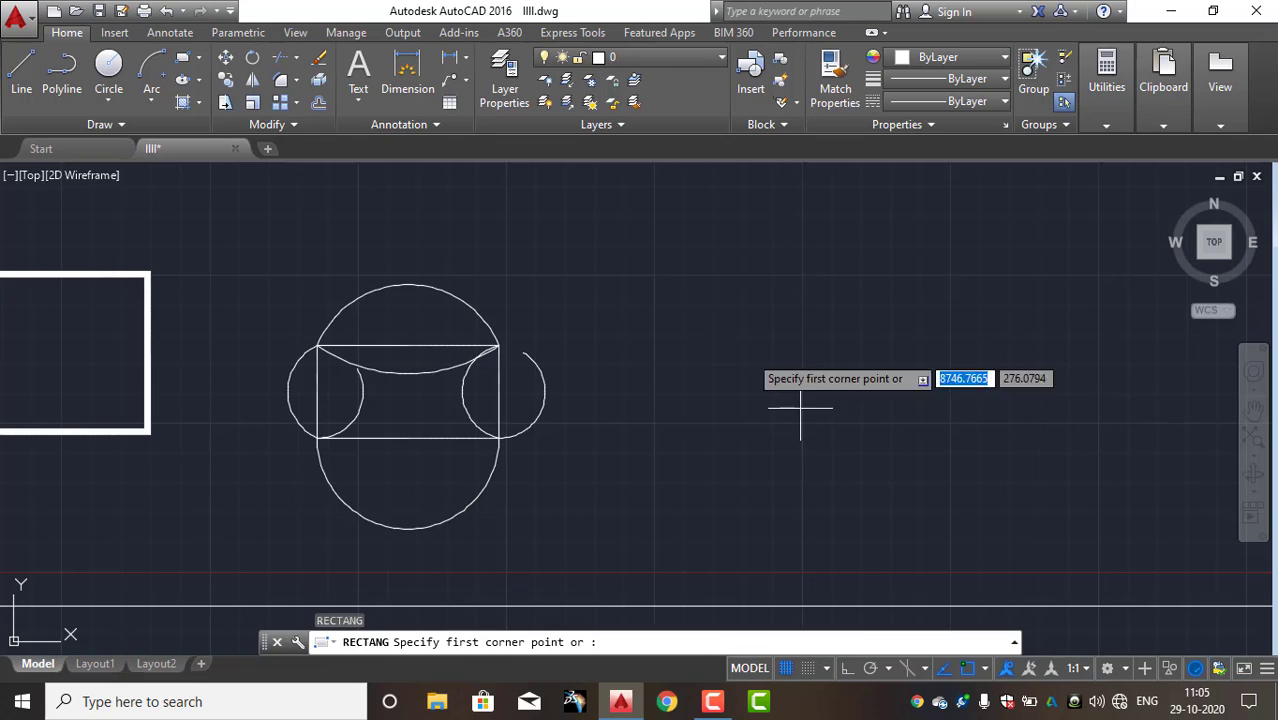
{"action": "left_click", "coordinate": [668, 308]}
{"action": "left_click", "coordinate": [970, 436]}
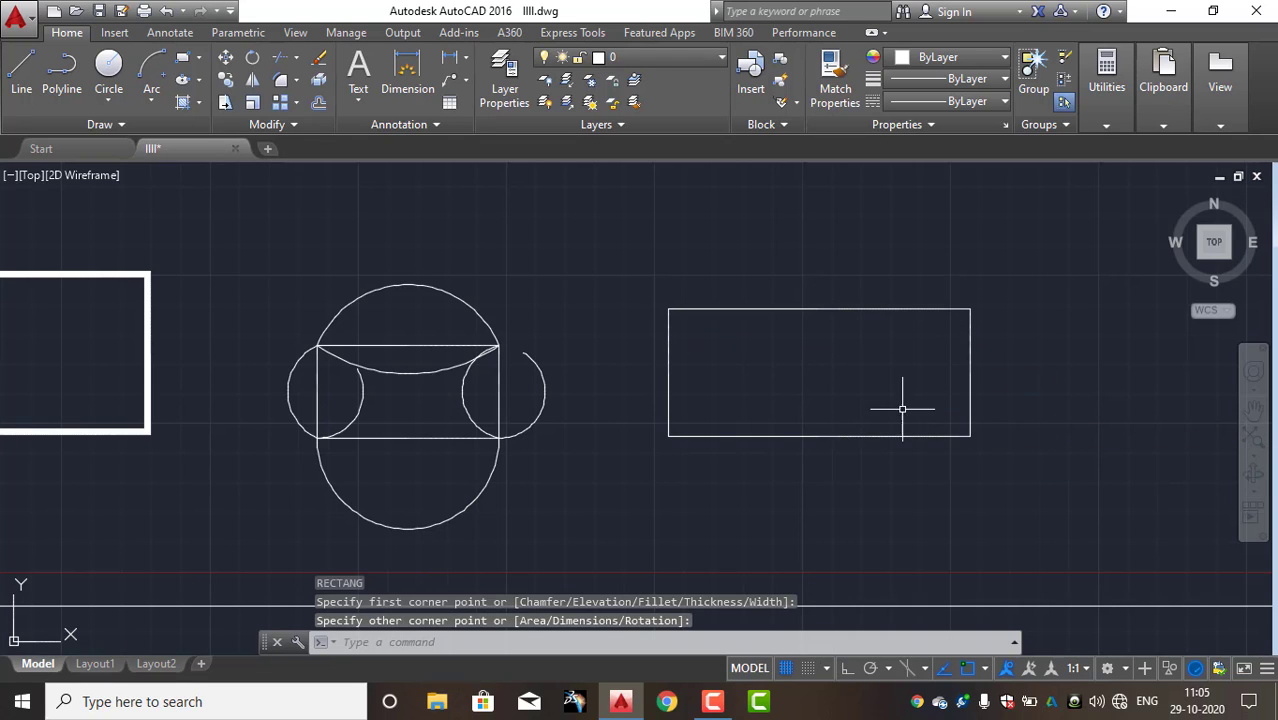
- Draw a Center, Start, End arc centred on the new rectangle's bottom-edge midpoint, from its lower-left to its lower-right corner
{"action": "left_click", "coordinate": [151, 98]}
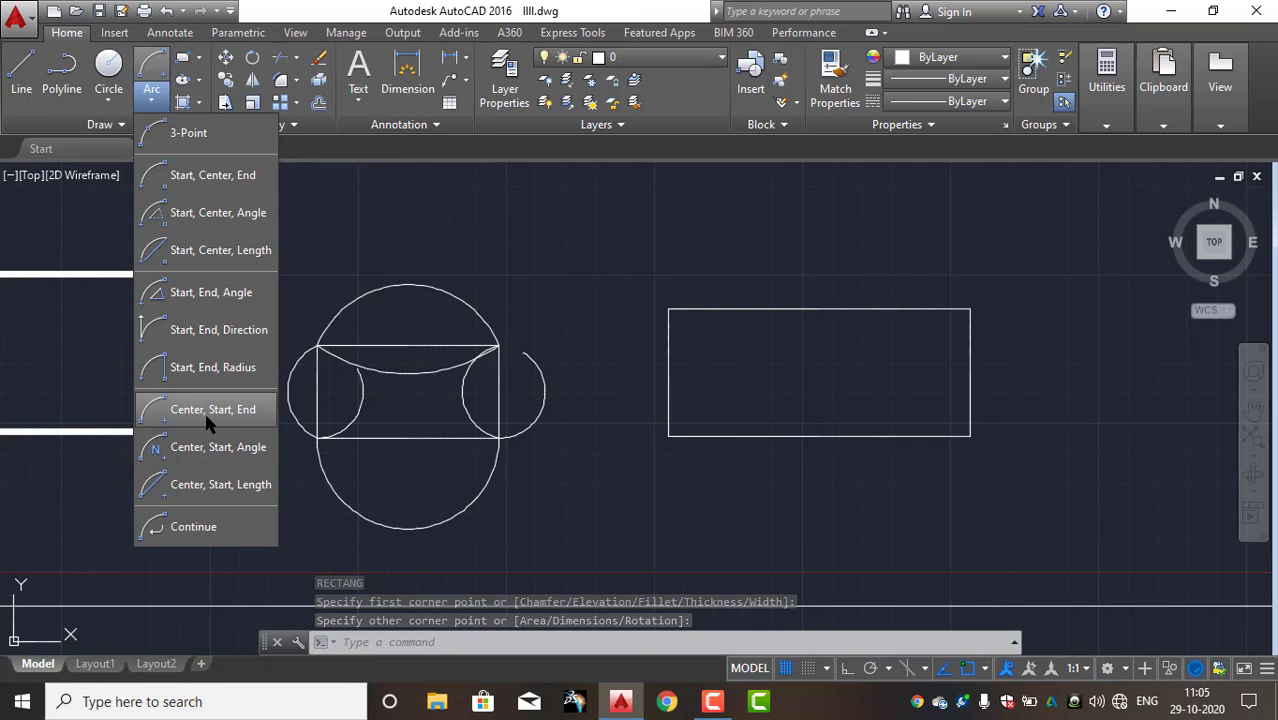
{"action": "left_click", "coordinate": [204, 410]}
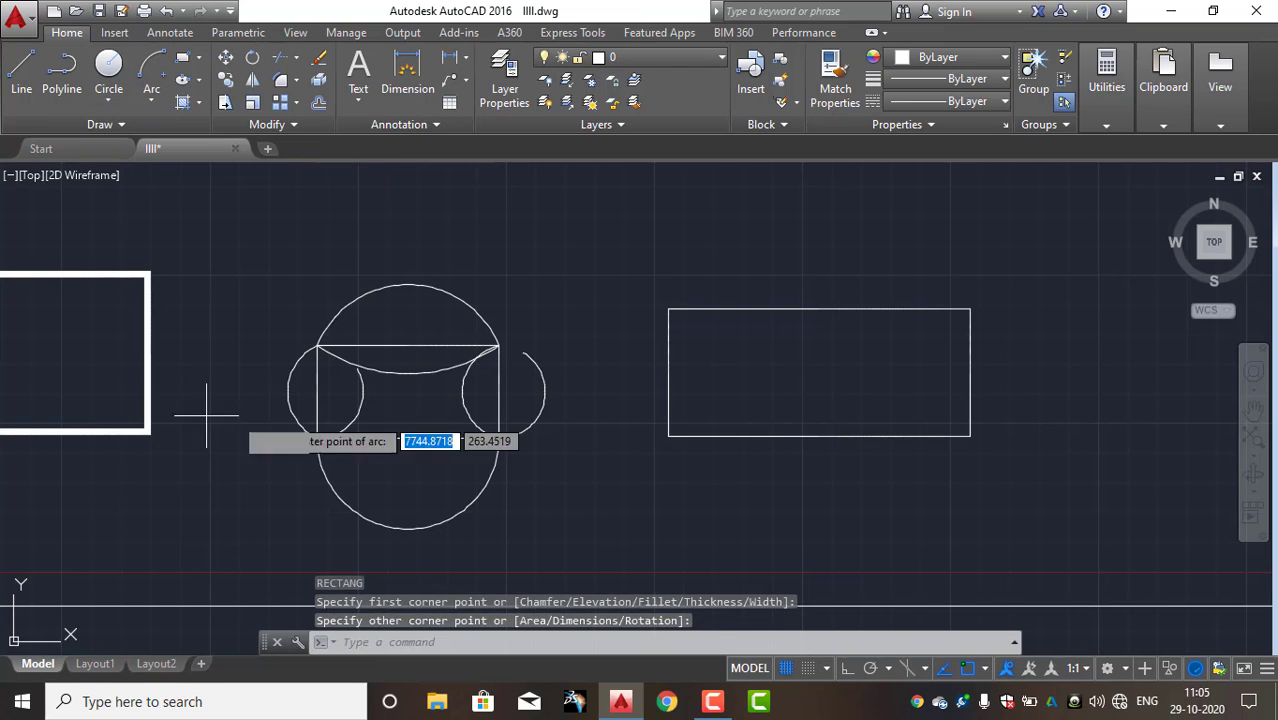
{"action": "left_click", "coordinate": [819, 437]}
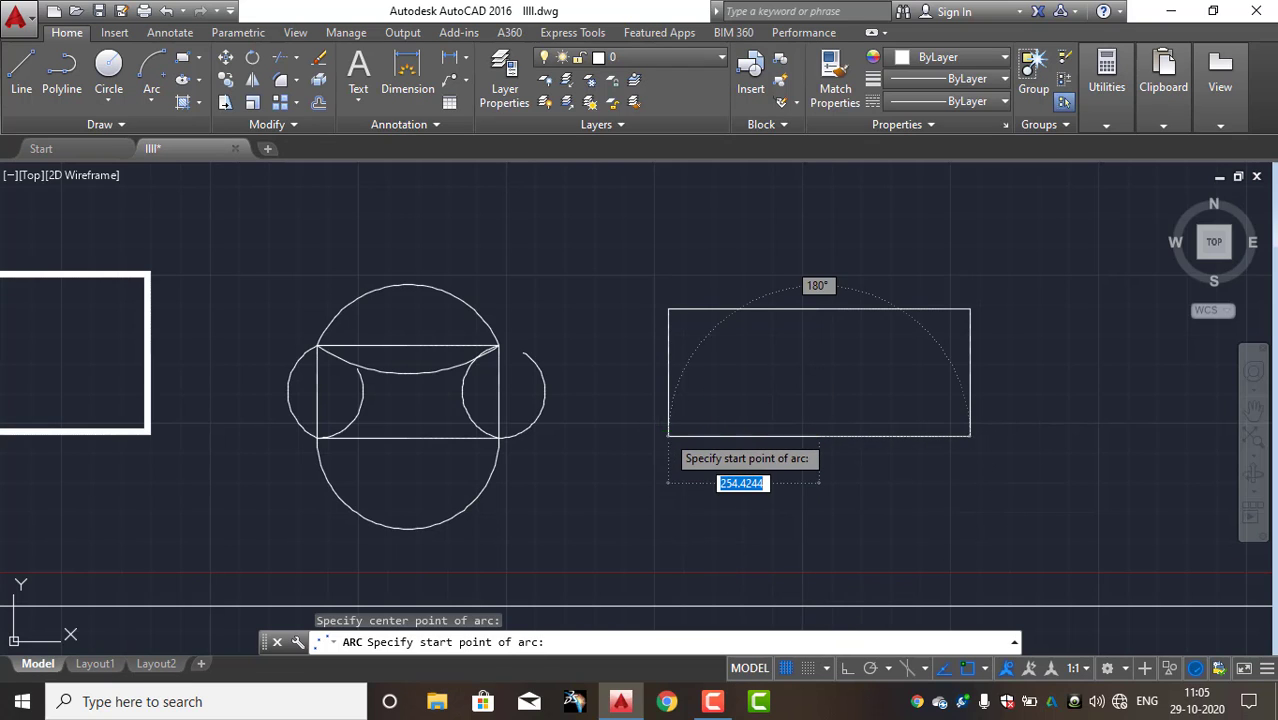
{"action": "left_click", "coordinate": [669, 436]}
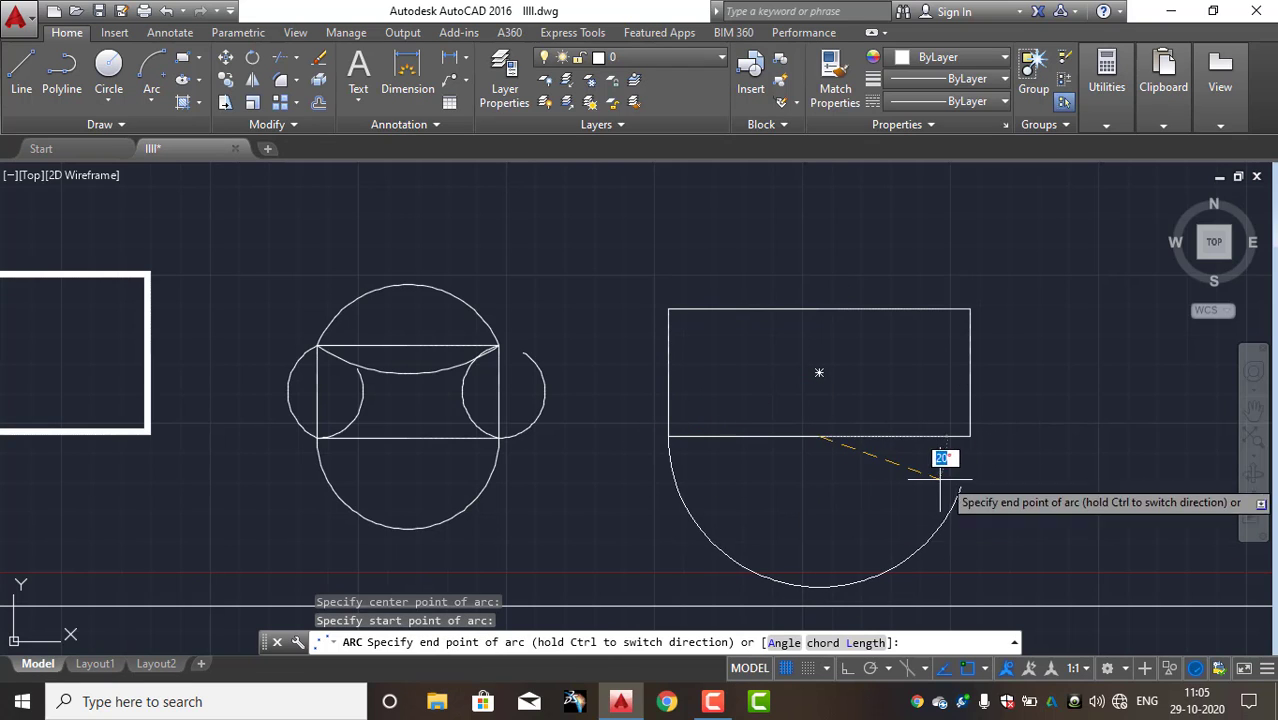
{"action": "left_click", "coordinate": [969, 436]}
{"action": "left_click", "coordinate": [122, 107]}
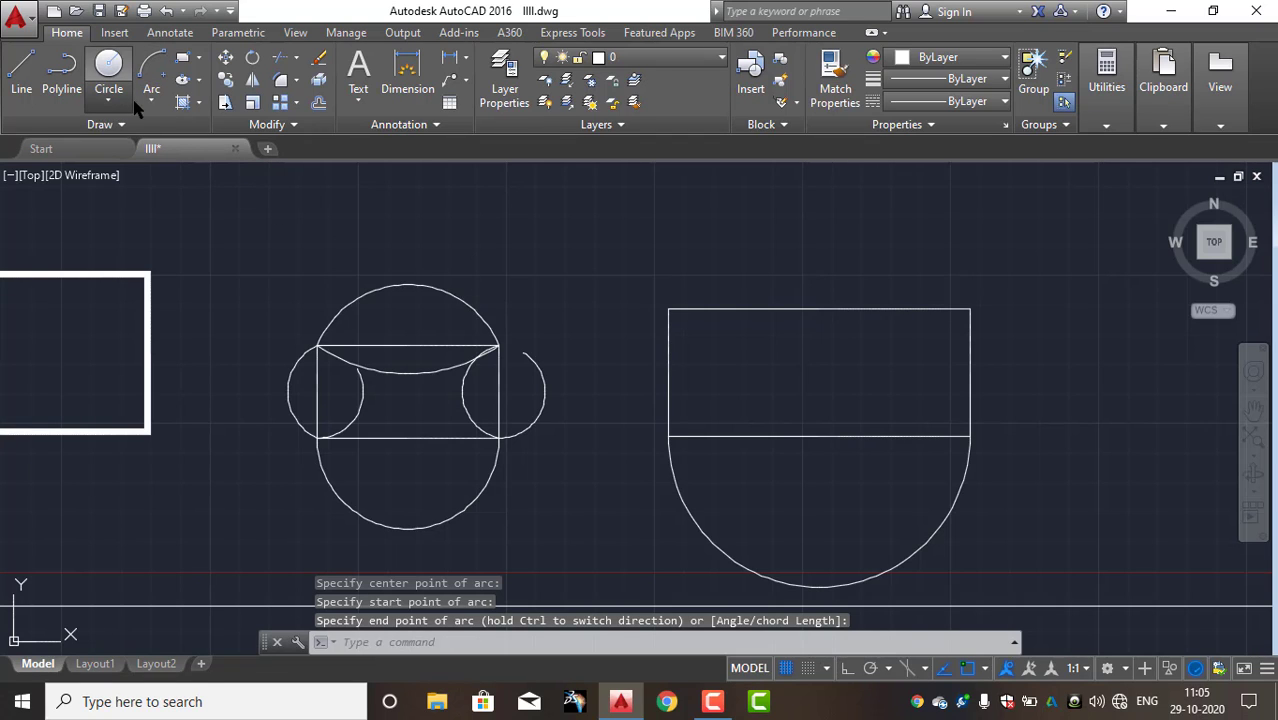
- Draw a Center, Start, Angle arc centred on the new rectangle's right-edge midpoint, starting at its lower-right corner, with a 120° included angle
{"action": "left_click", "coordinate": [151, 100]}
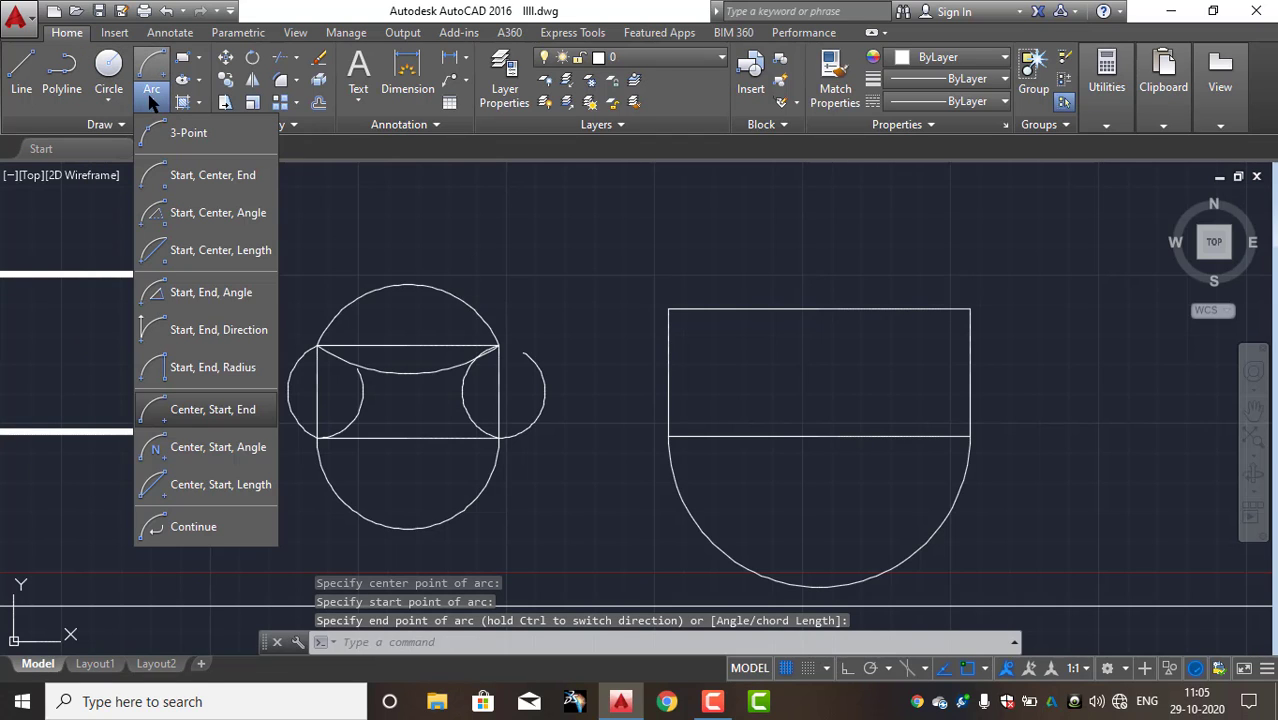
{"action": "left_click", "coordinate": [199, 452]}
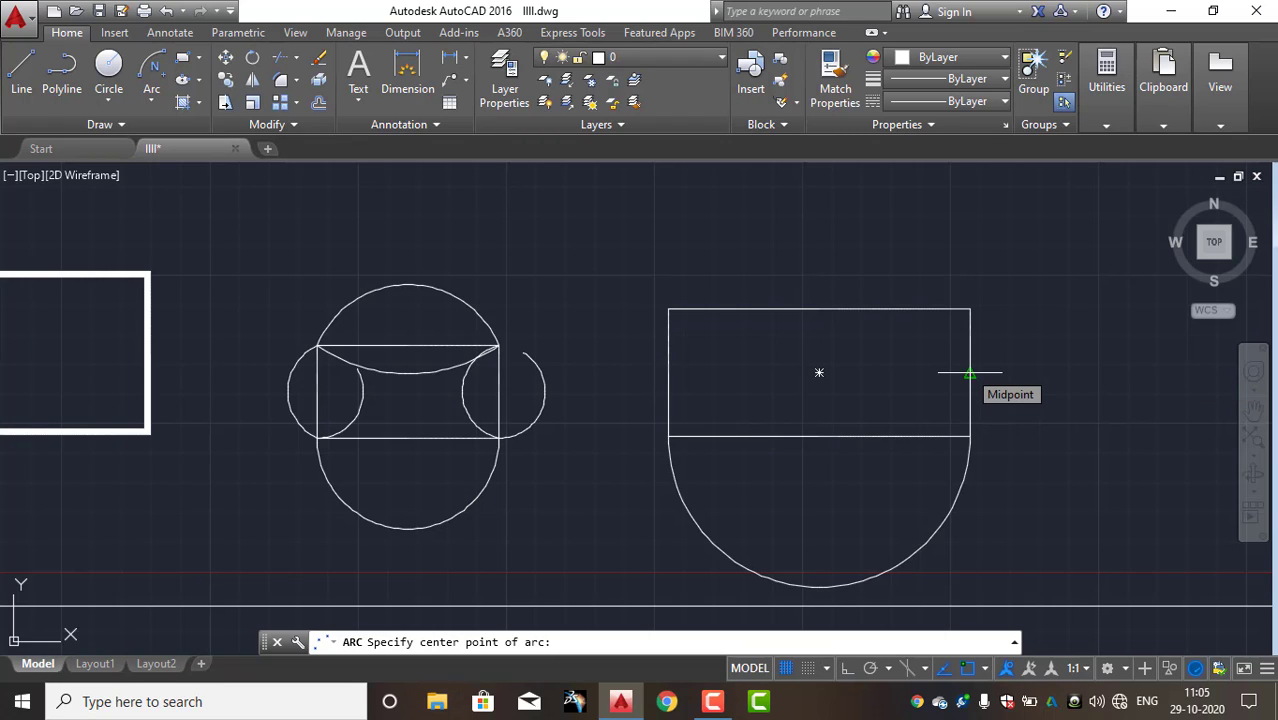
{"action": "left_click", "coordinate": [969, 373]}
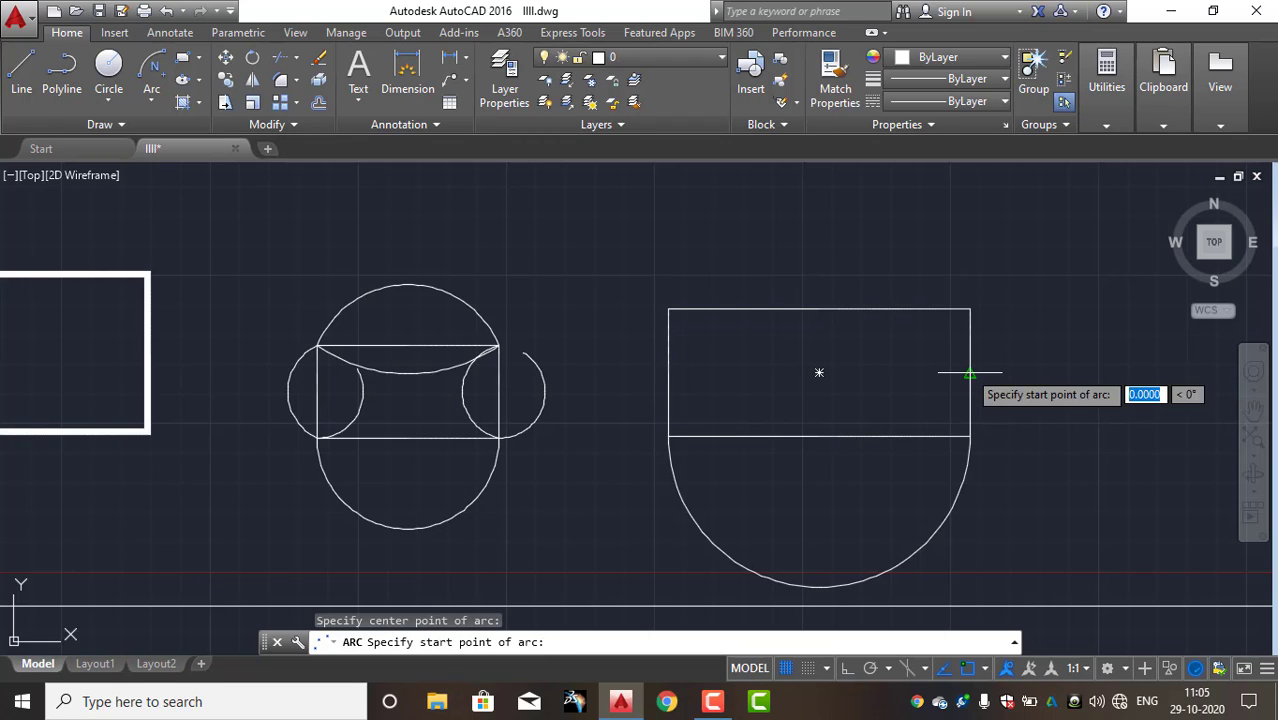
{"action": "left_click", "coordinate": [969, 436]}
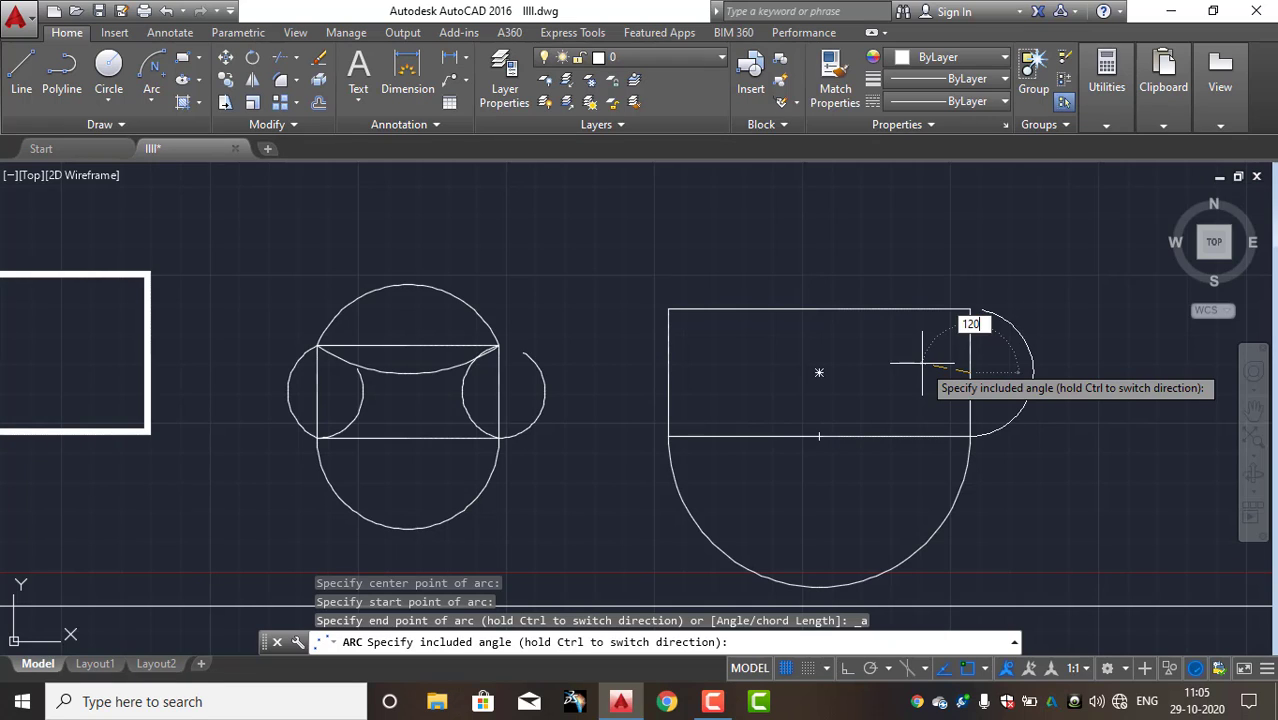
{"action": "key", "text": "Return"}
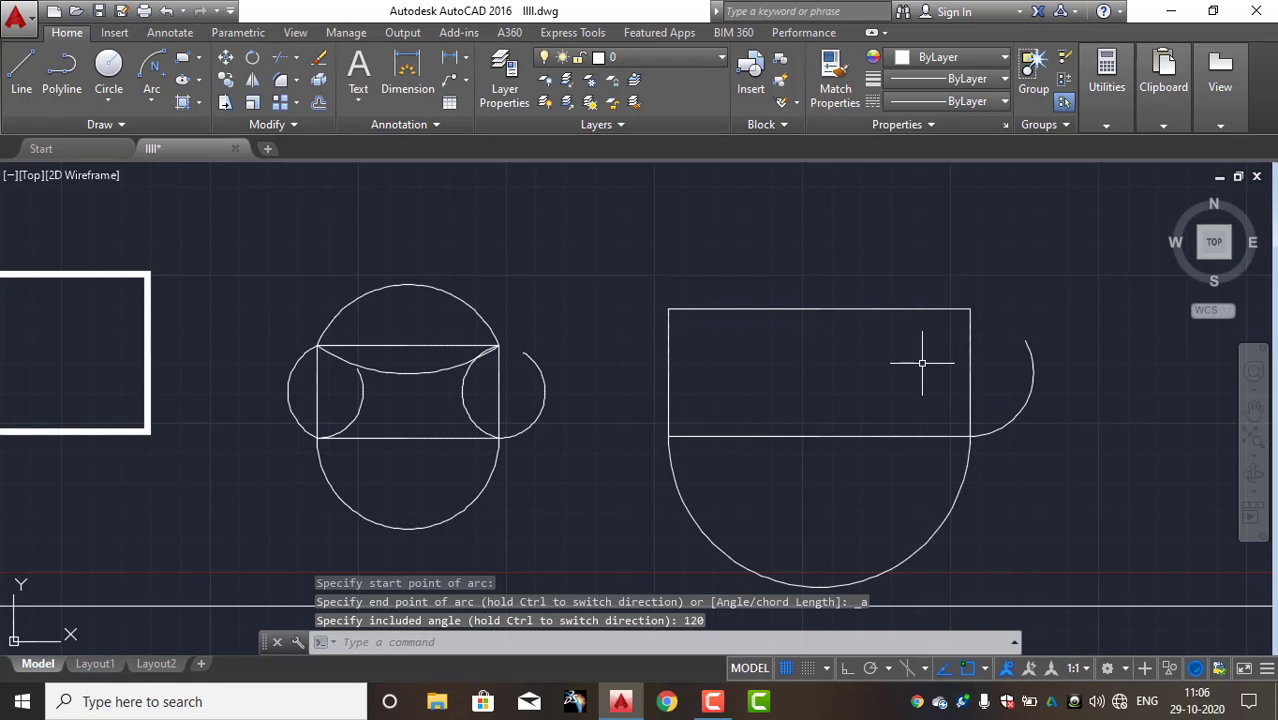
- Draw a Center, Start, Length arc centred on the wide rectangle's top-edge midpoint, starting at its upper-left corner, with a chord length of 400
{"action": "left_click", "coordinate": [147, 100]}
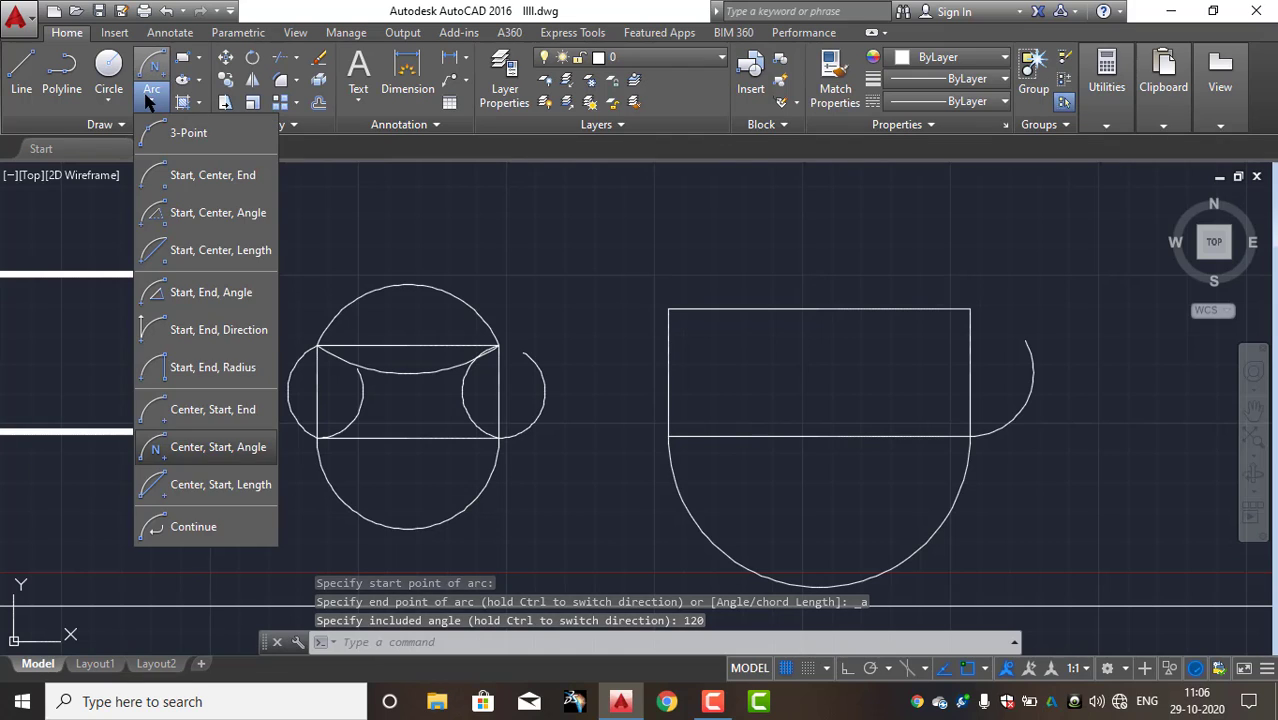
{"action": "left_click", "coordinate": [215, 485]}
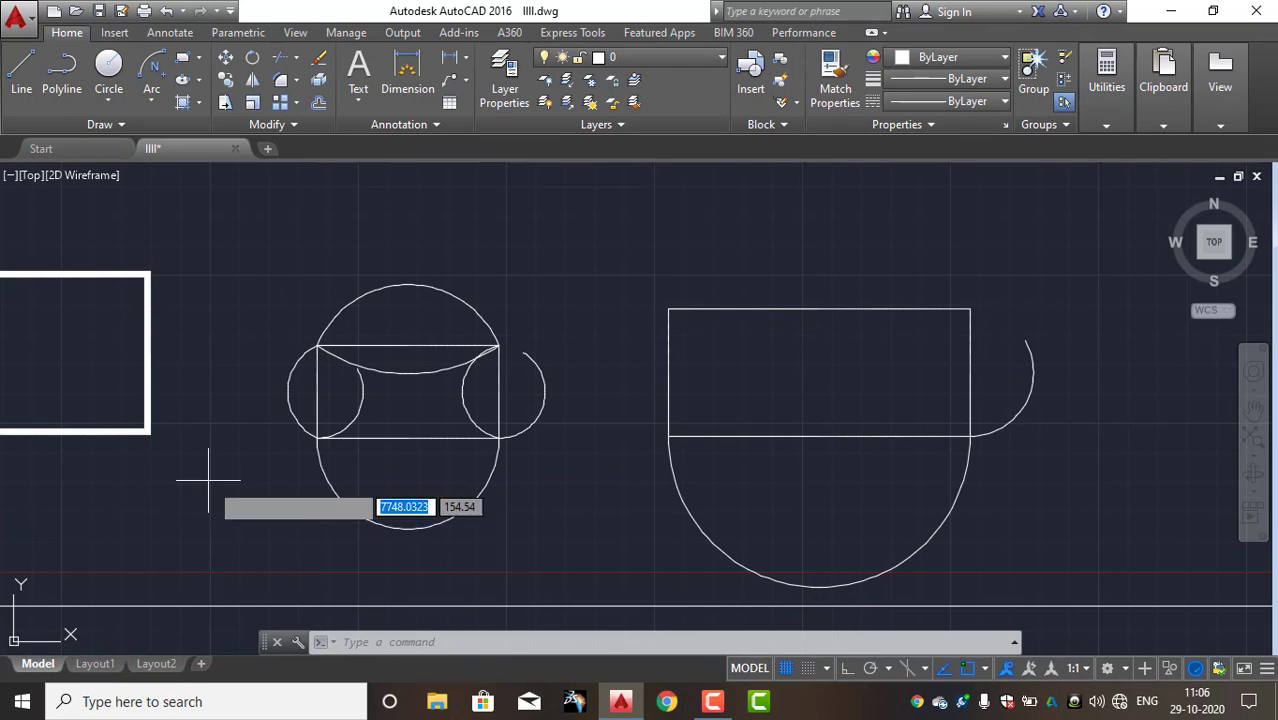
{"action": "left_click", "coordinate": [819, 309]}
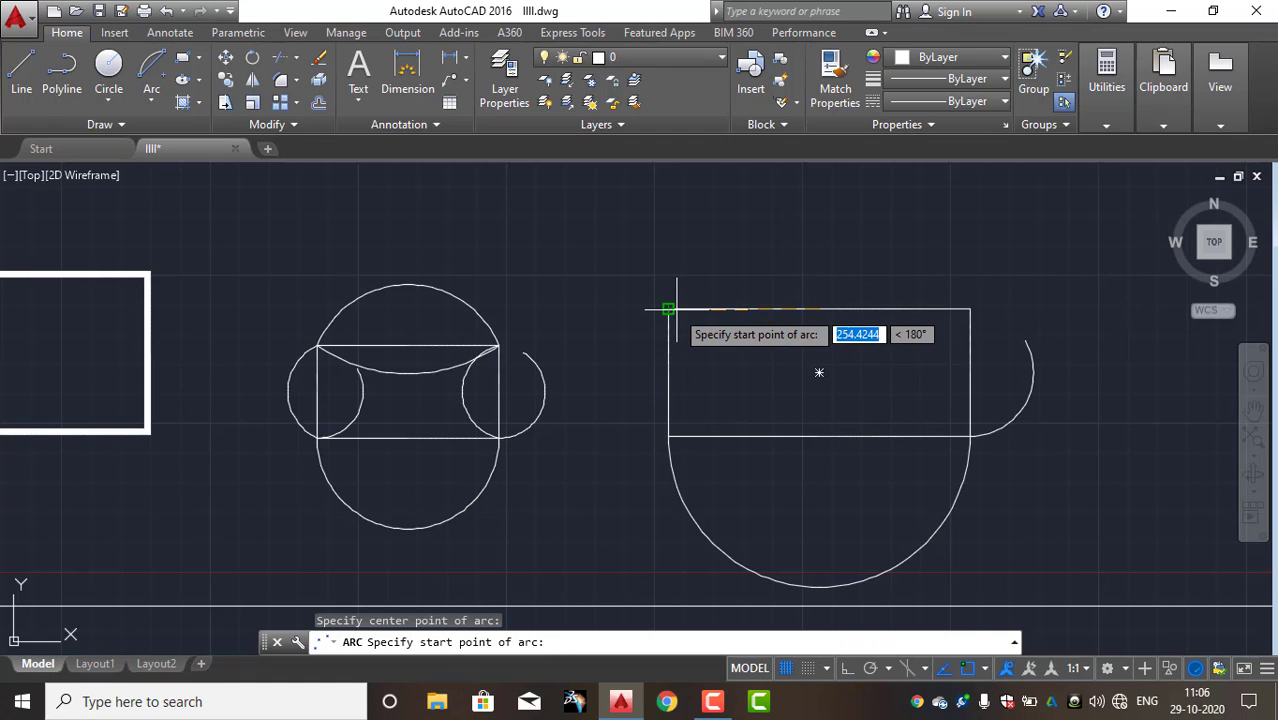
{"action": "left_click", "coordinate": [668, 309]}
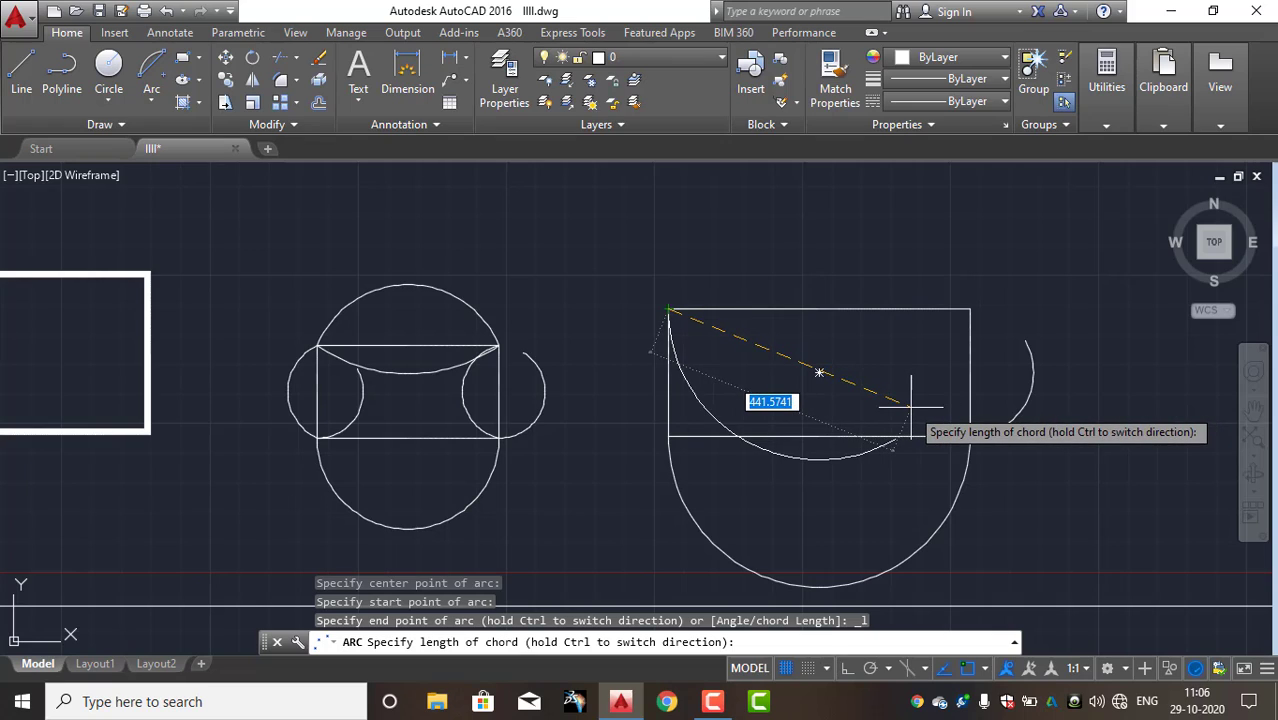
{"action": "type", "text": "400"}
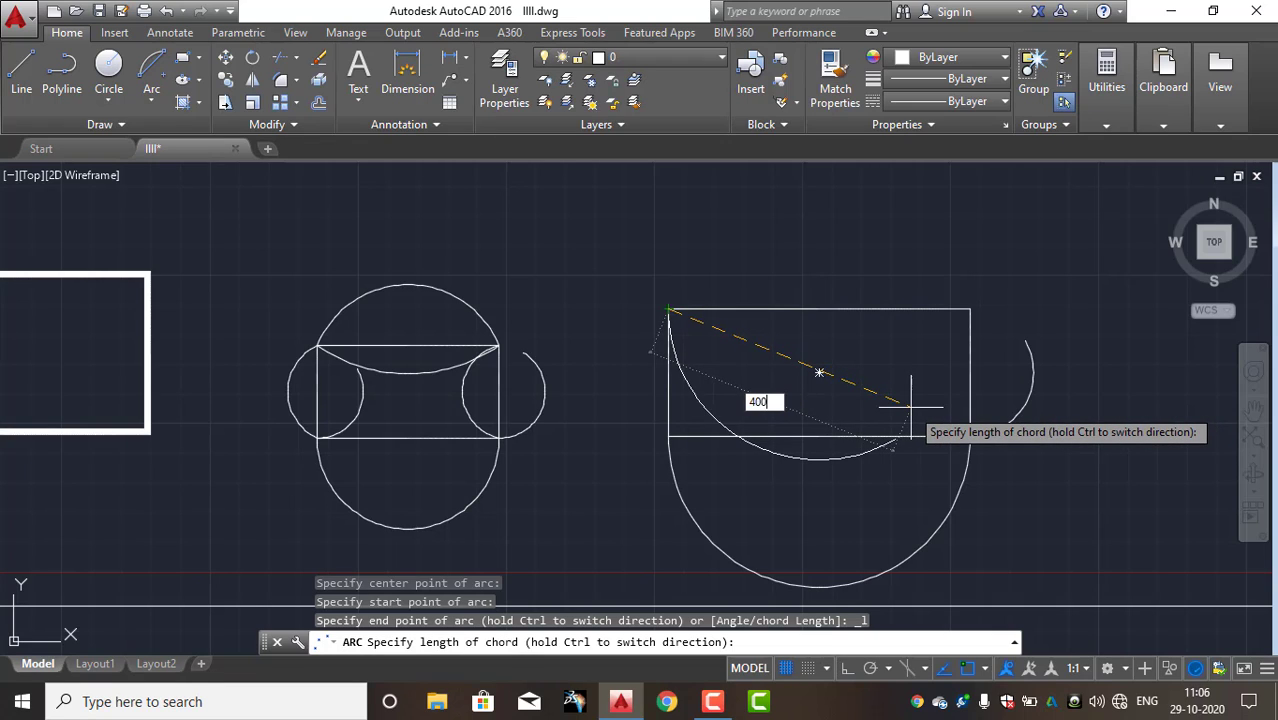
{"action": "key", "text": "Return"}
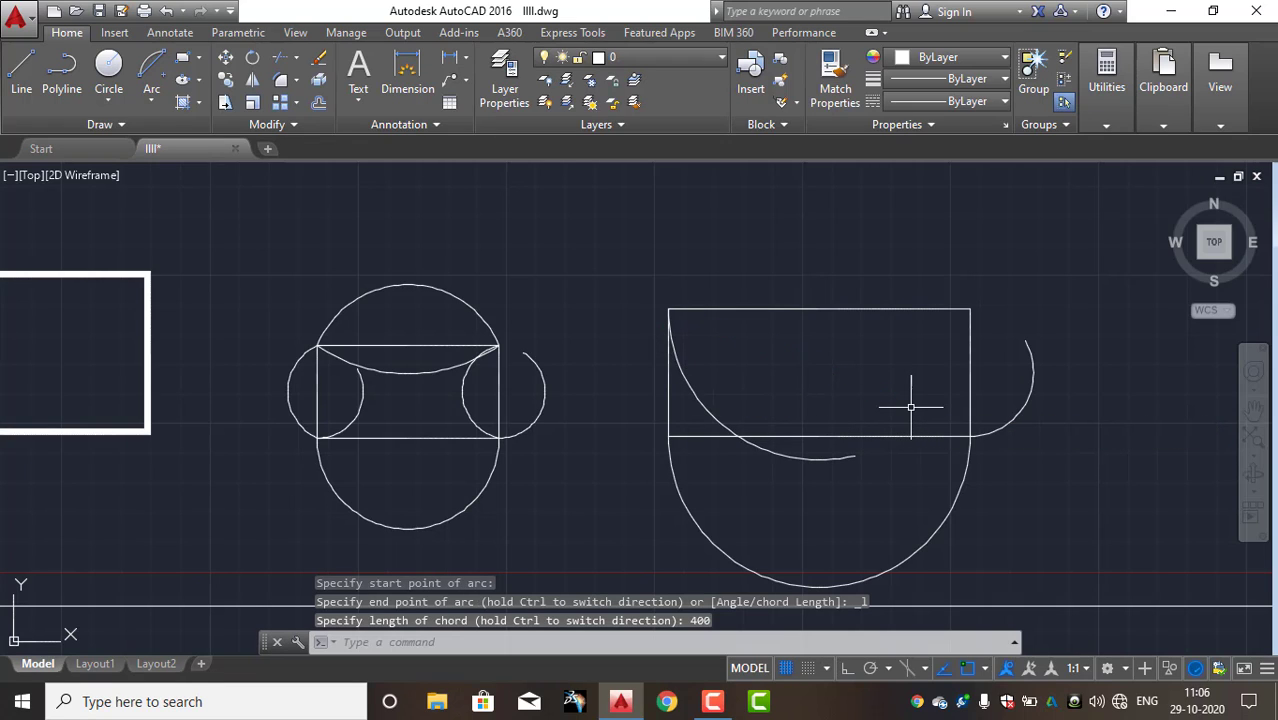
{"action": "left_click", "coordinate": [824, 455]}
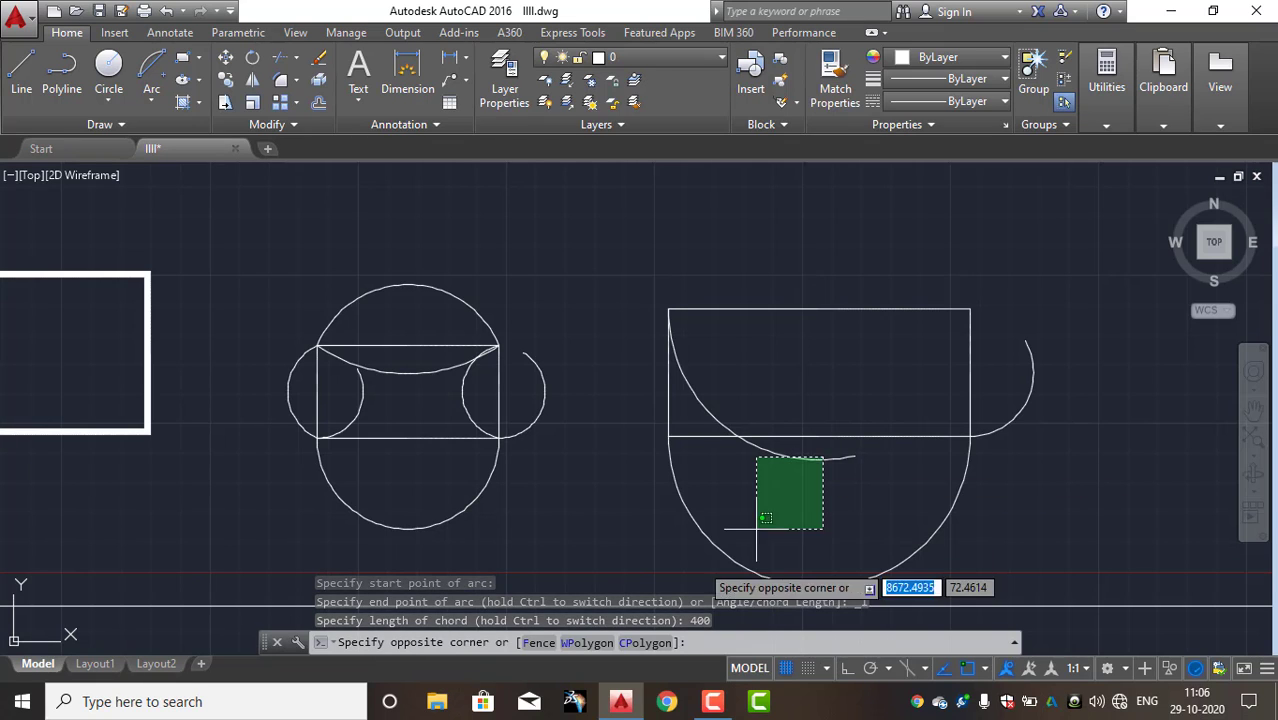
{"action": "left_click", "coordinate": [710, 540]}
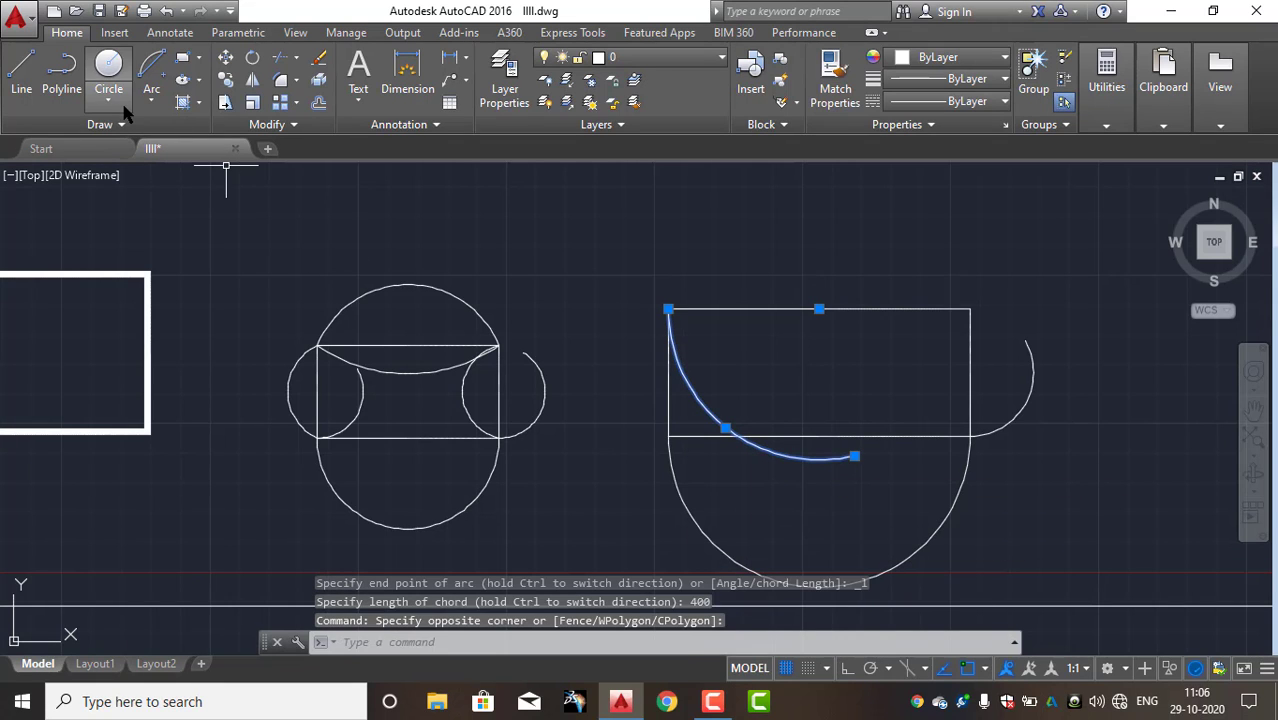
{"action": "left_click", "coordinate": [151, 101]}
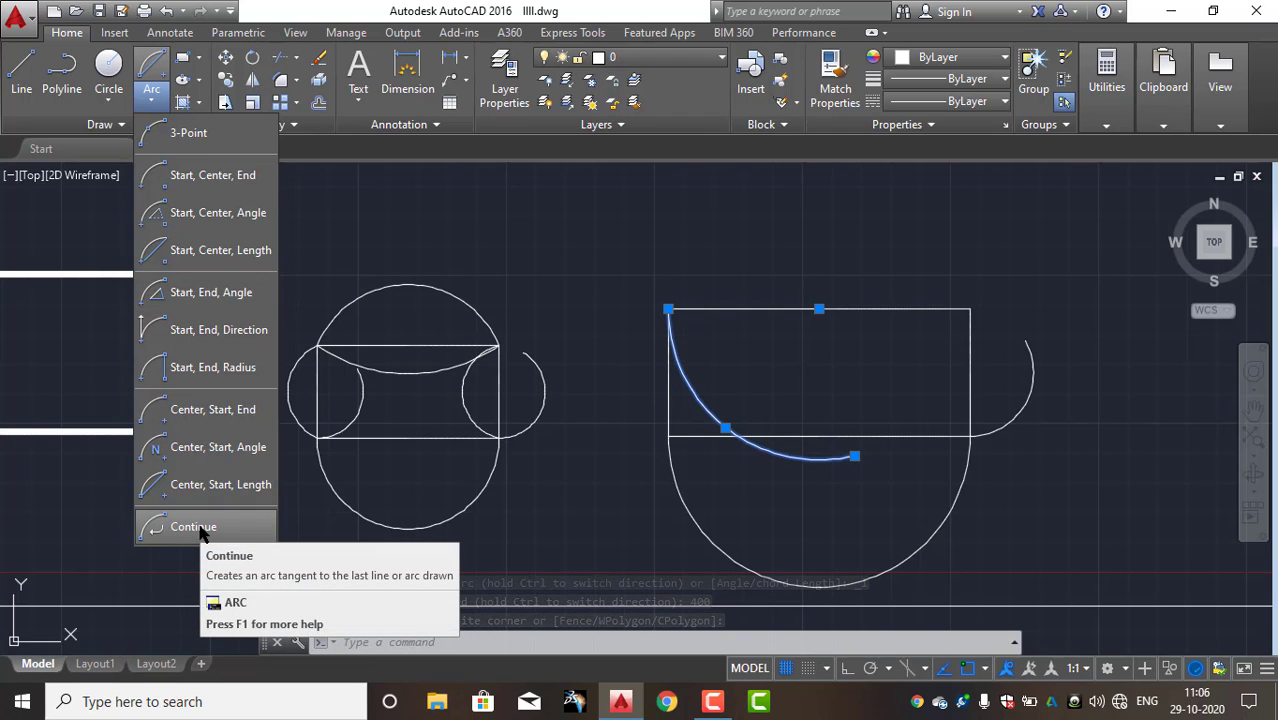
{"action": "key", "text": "Escape"}
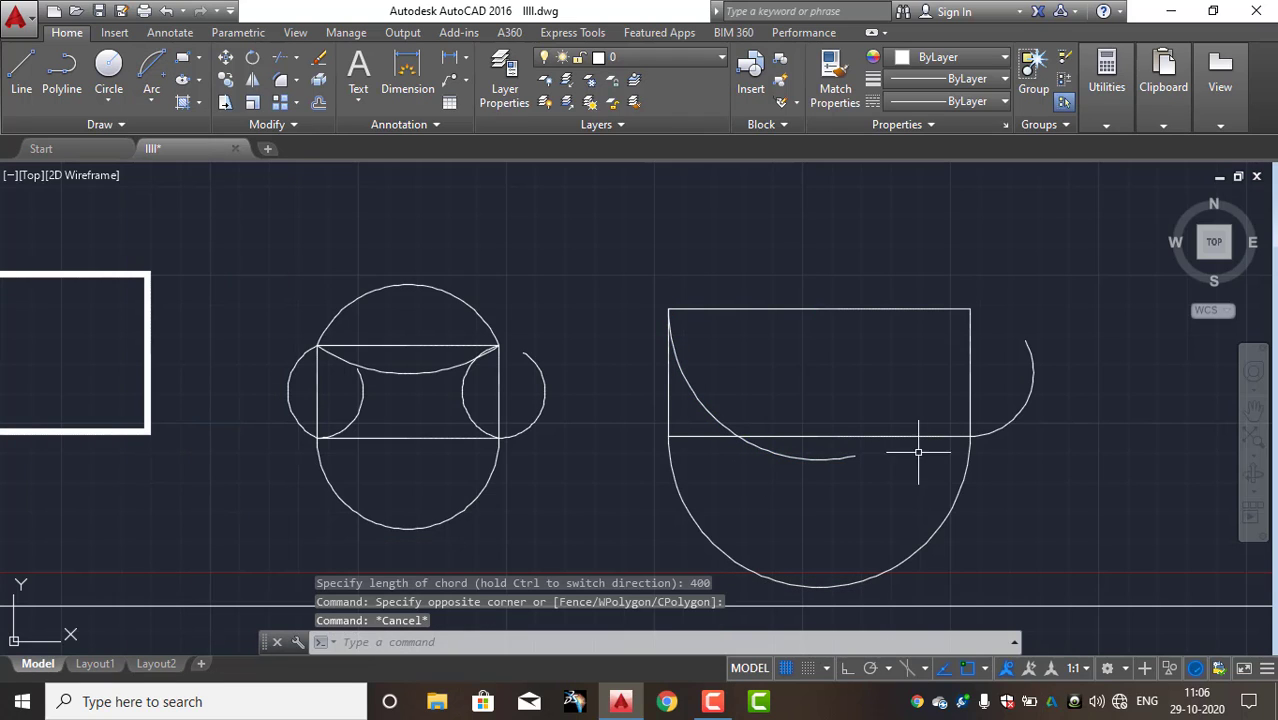
- Draw a Continue arc tangent to the 400-chord arc's free end, curving down across the large lower semicircle and ending just above the long horizontal line
{"action": "left_click", "coordinate": [145, 97]}
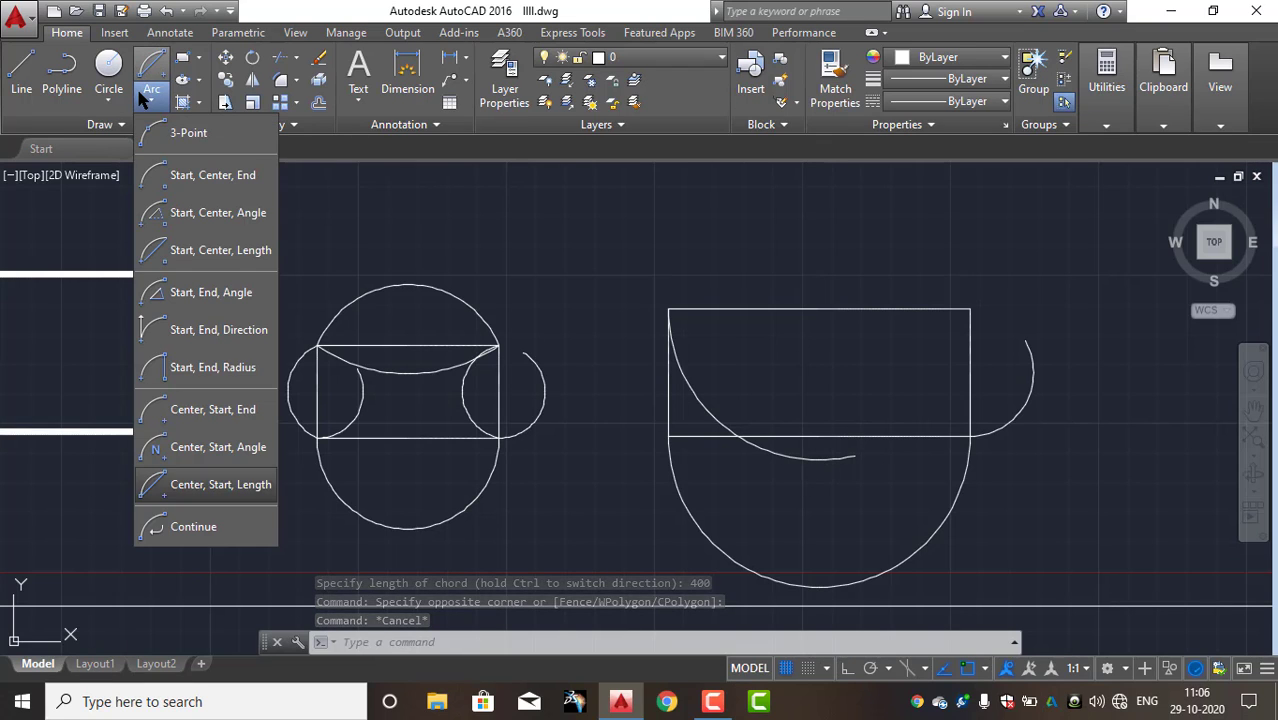
{"action": "left_click", "coordinate": [200, 526]}
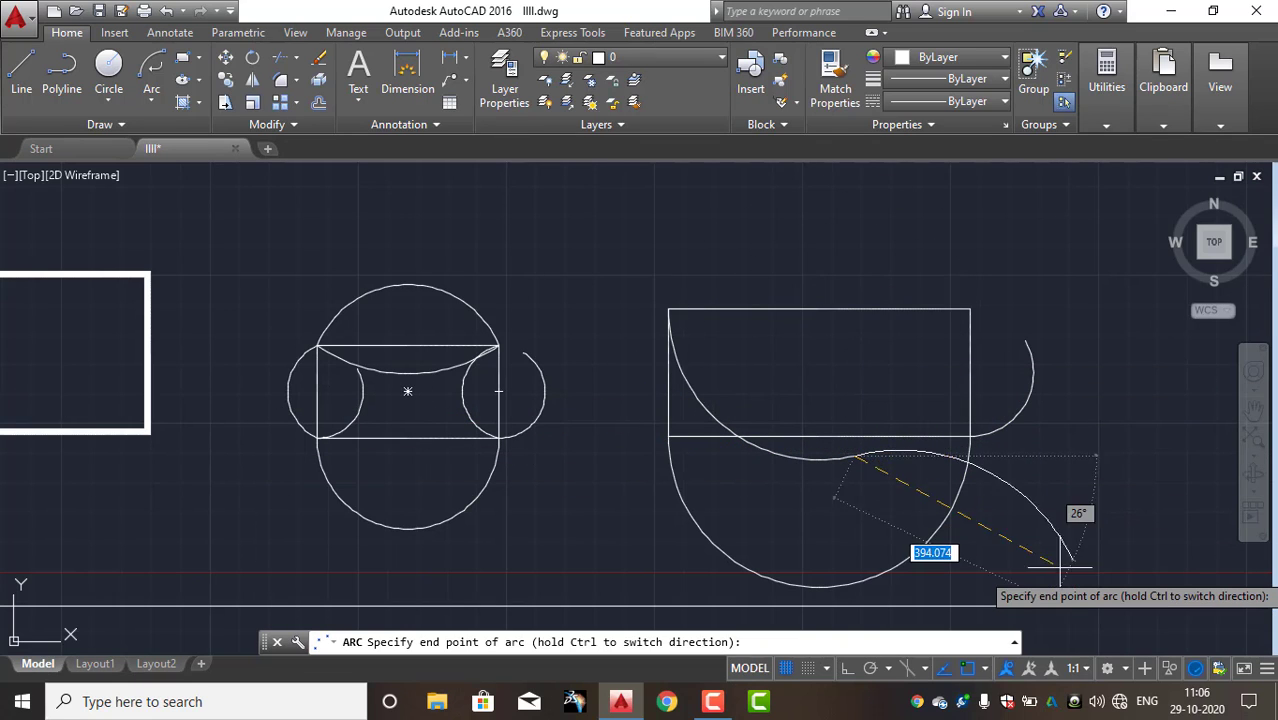
{"action": "middle_click_drag", "start_coordinate": [984, 514], "coordinate": [877, 378]}
{"action": "left_click", "coordinate": [877, 443]}
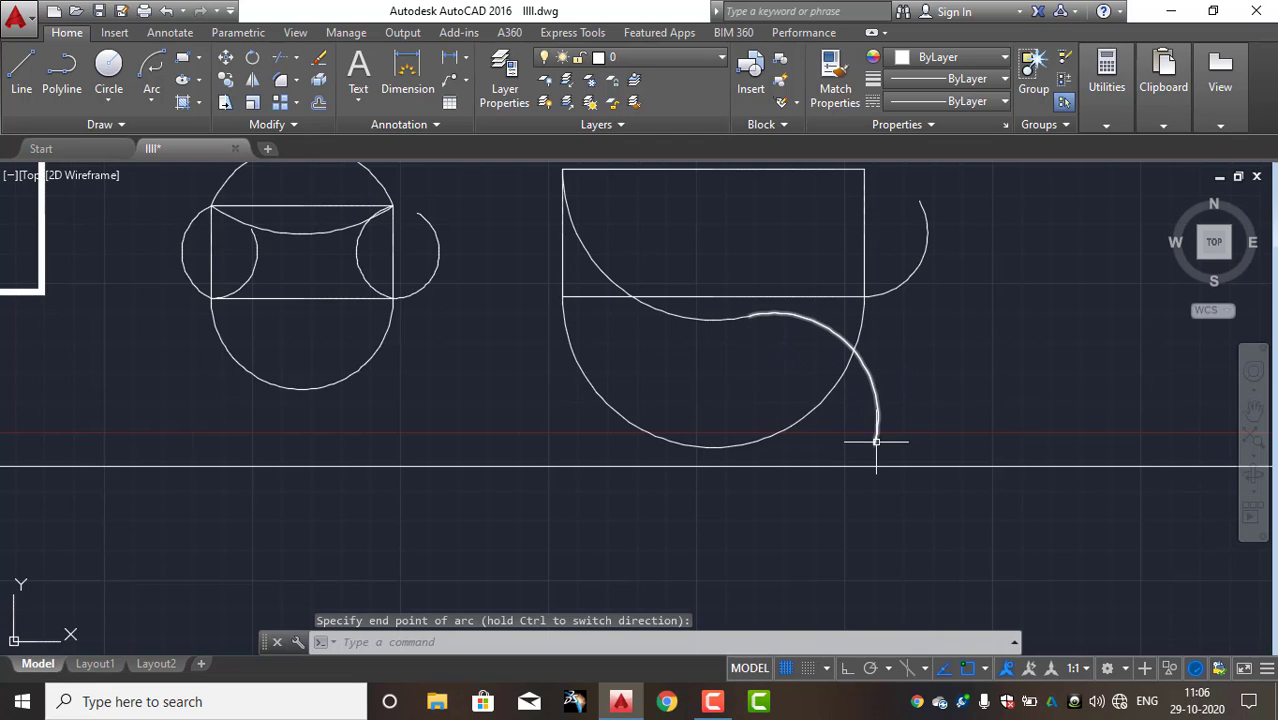
- Add a second tangent Continue arc from the last arc's end, bulging below the long horizontal line, with its endpoint about 296 units away
{"action": "left_click", "coordinate": [151, 102]}
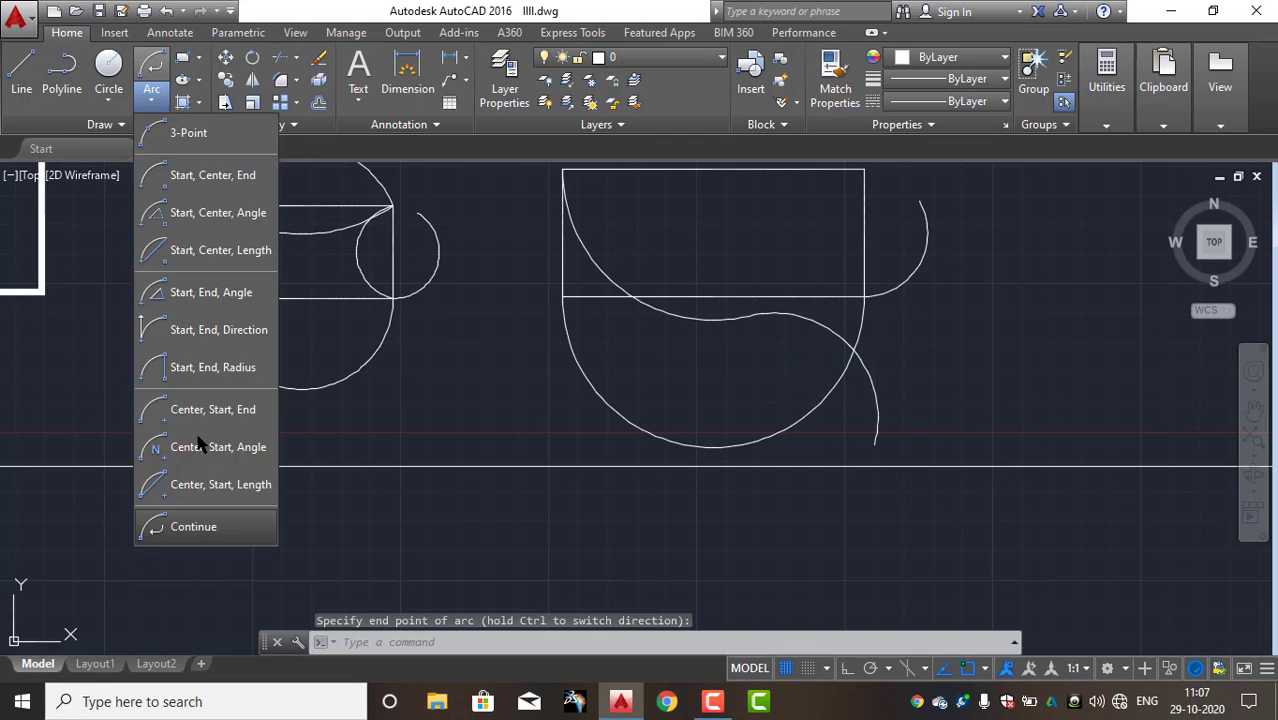
{"action": "left_click", "coordinate": [194, 527]}
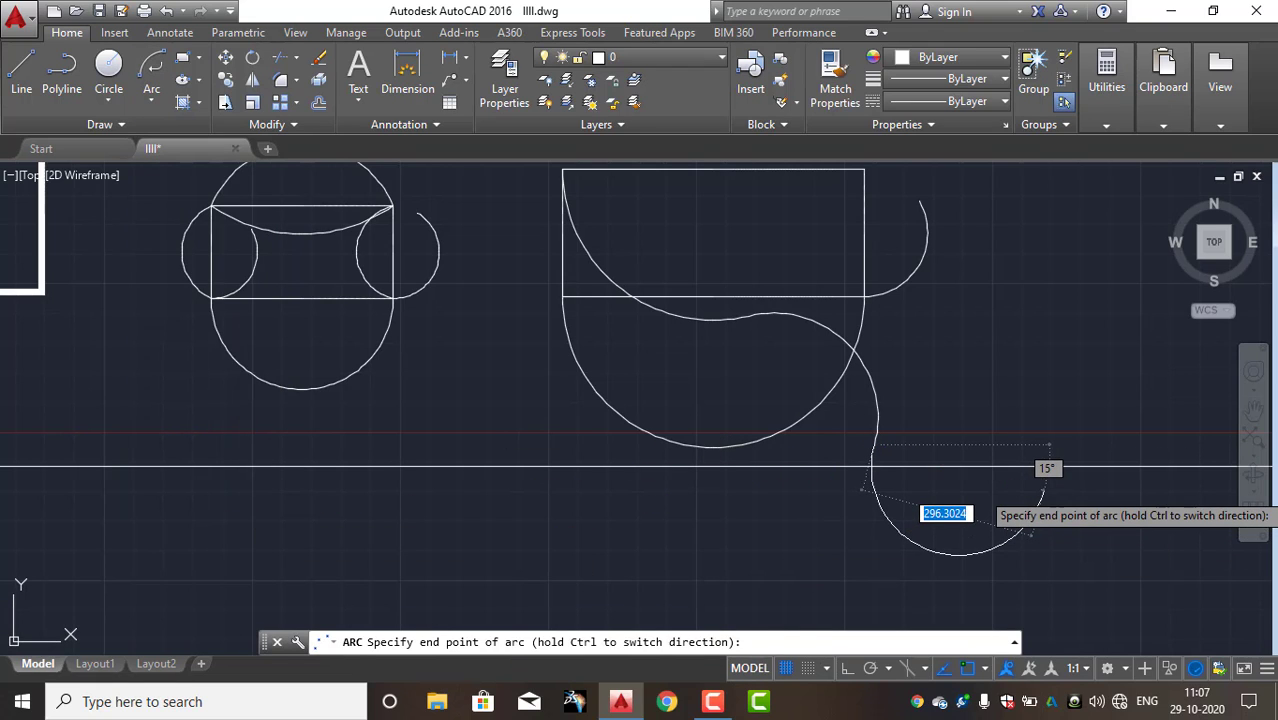
{"action": "left_click", "coordinate": [1044, 490]}
- Add a third tangent Continue arc that rises over the long horizontal line and ends just below it, extending the wave to the right
{"action": "middle_click_drag", "start_coordinate": [884, 556], "coordinate": [528, 574]}
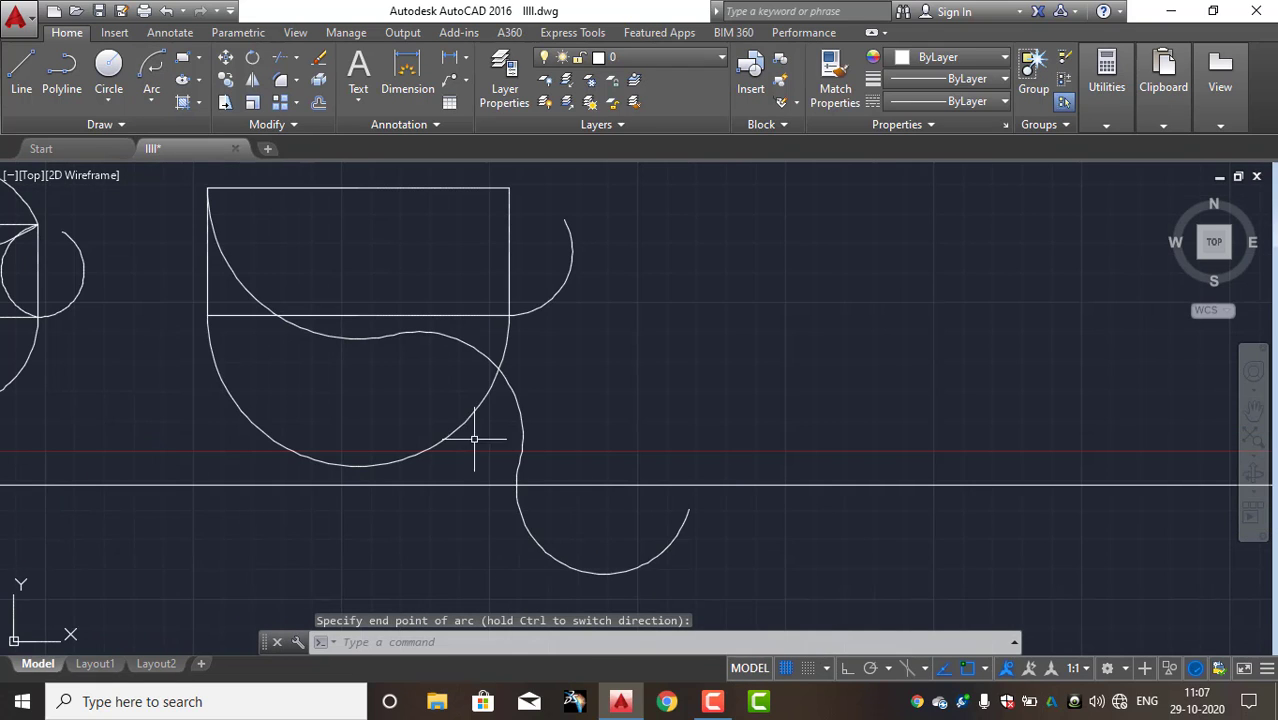
{"action": "left_click", "coordinate": [155, 99]}
{"action": "left_click", "coordinate": [180, 525]}
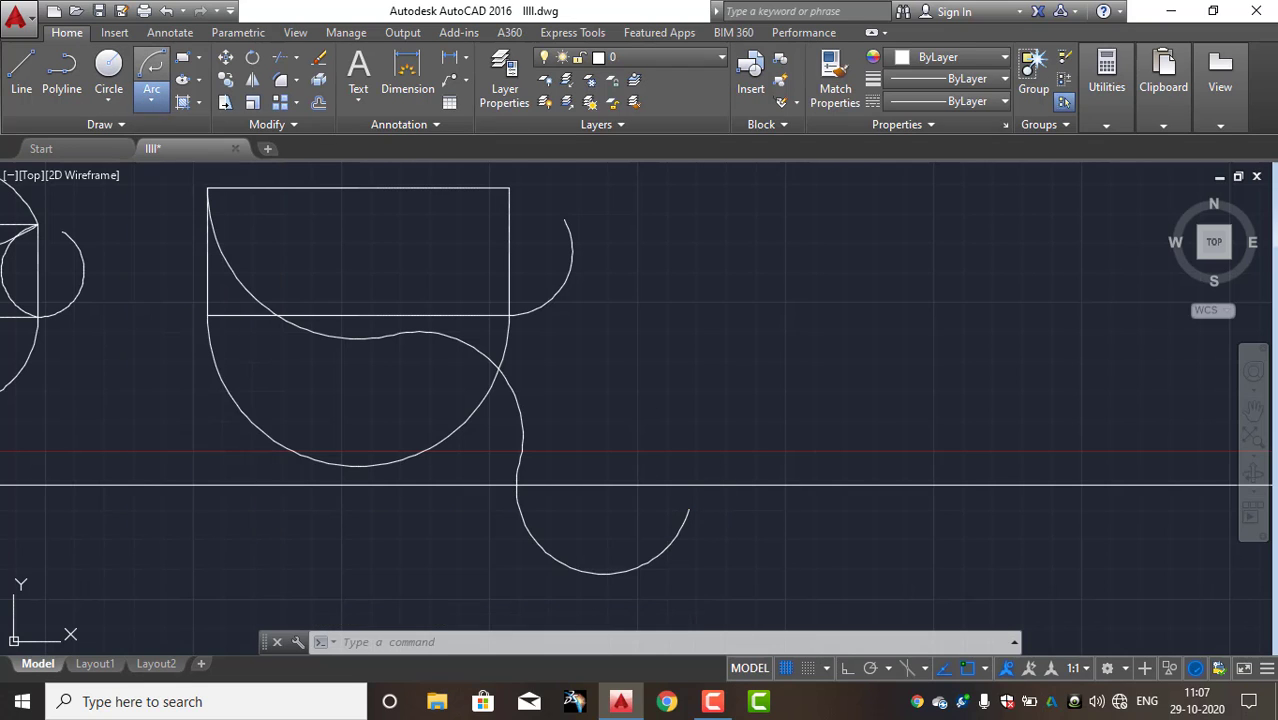
{"action": "left_click", "coordinate": [896, 519]}
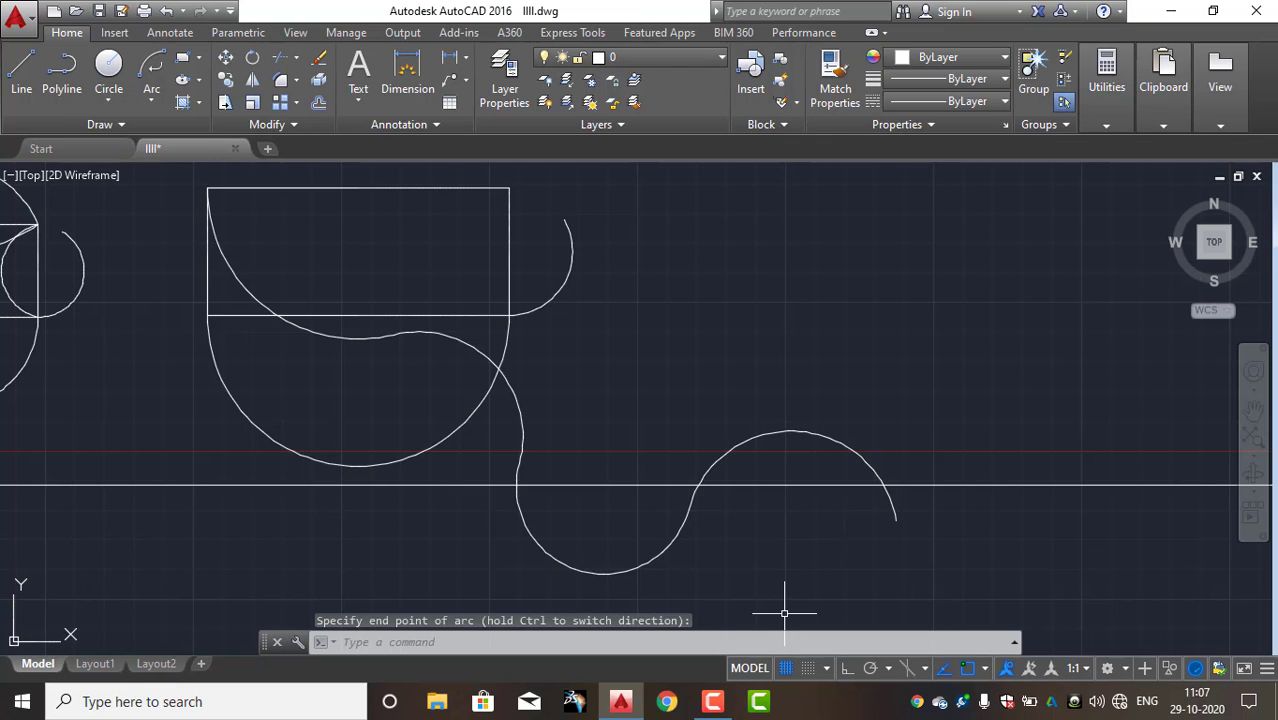
{"action": "scroll", "coordinate": [408, 377], "scroll_direction": "down", "scroll_amount": 3}
{"action": "mouse_move", "coordinate": [408, 377]}
{"action": "middle_mouse_down"}
{"action": "mouse_move", "coordinate": [448, 408]}
{"action": "mouse_move", "coordinate": [566, 426]}
{"action": "middle_mouse_up"}
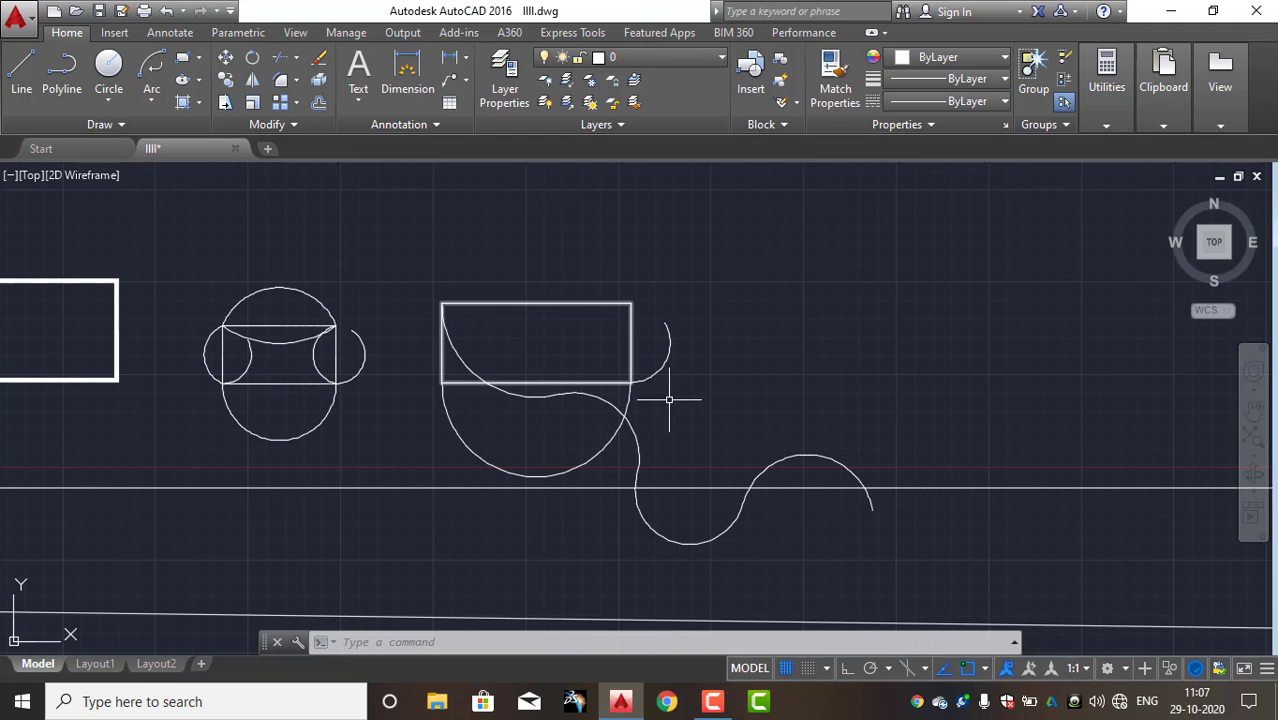
{"action": "middle_click_drag", "start_coordinate": [679, 414], "coordinate": [420, 467]}
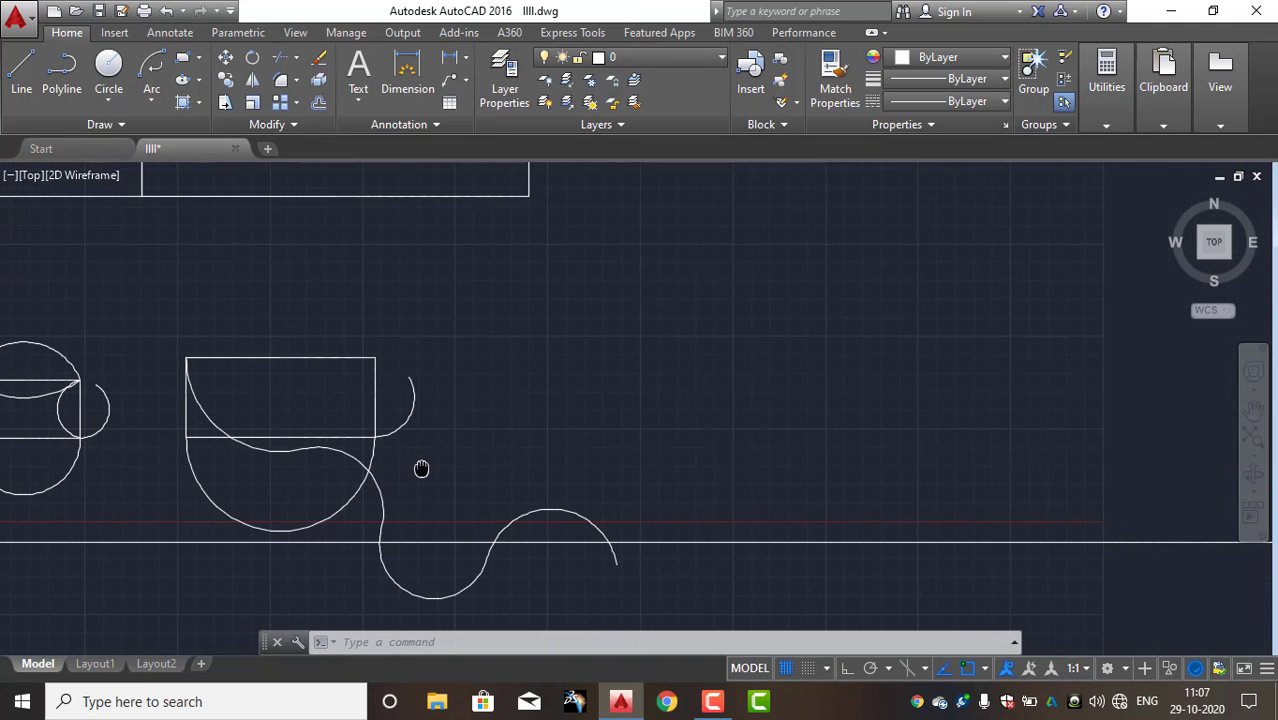